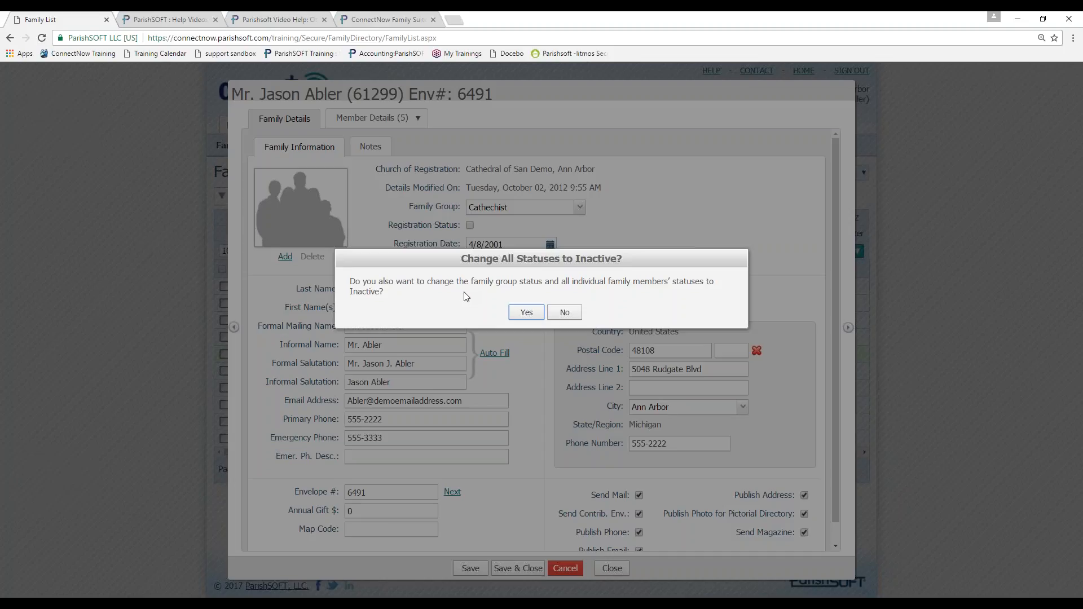
- Accept changing all family members' statuses to Inactive, set the Family Group to Moved, and save and close the family record
left_click(522, 312)
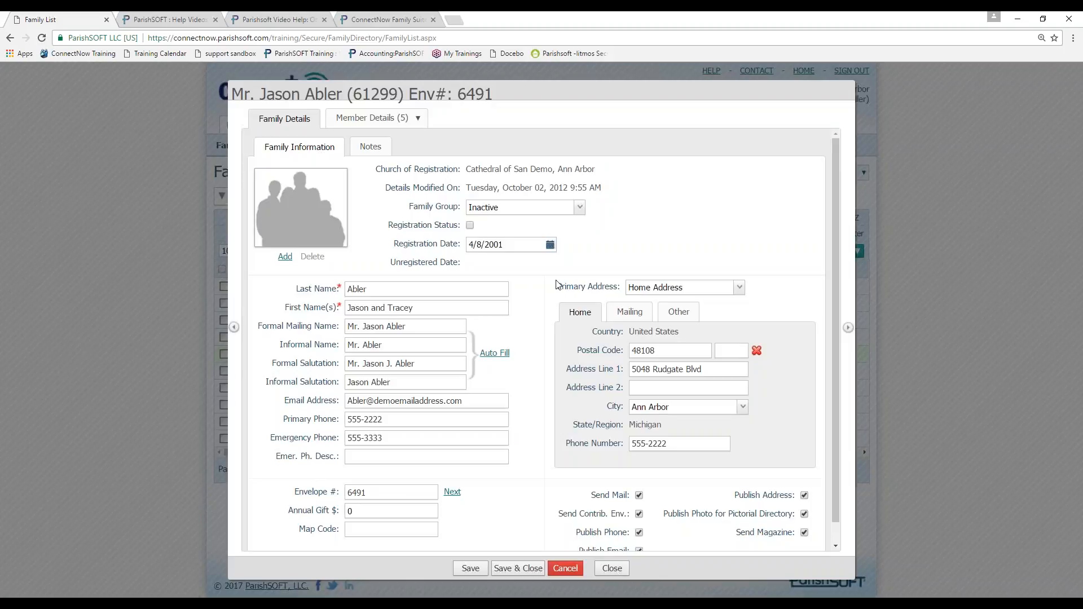
left_click(580, 208)
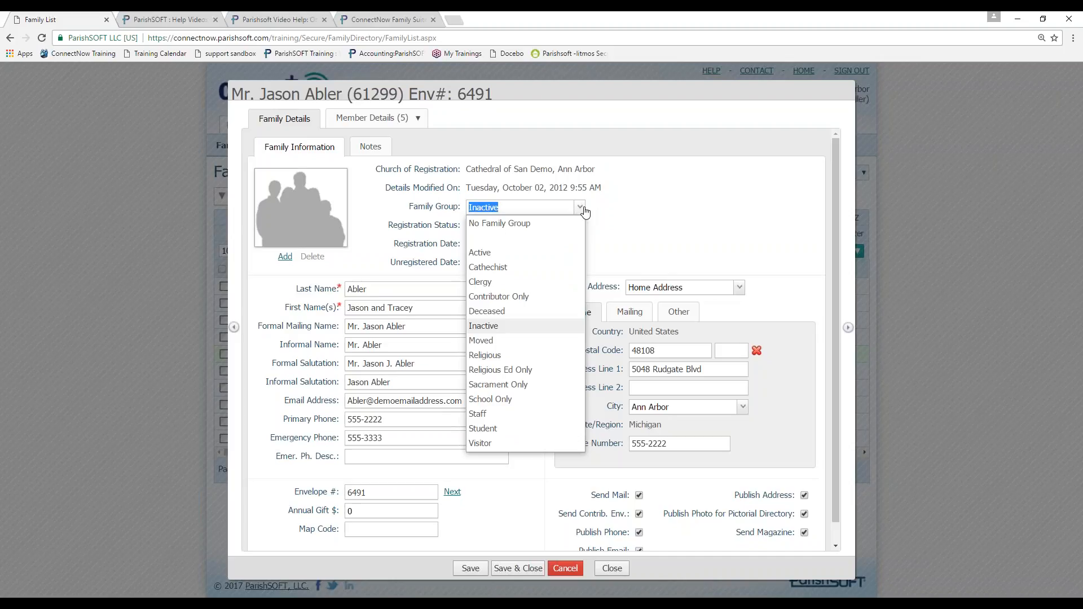
left_click(537, 341)
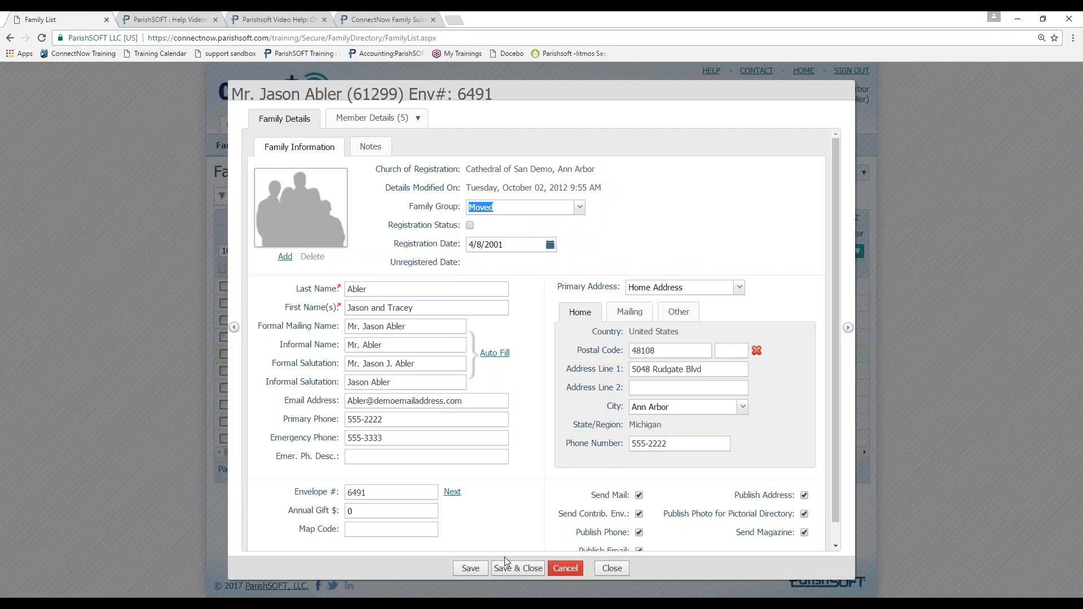
left_click(511, 571)
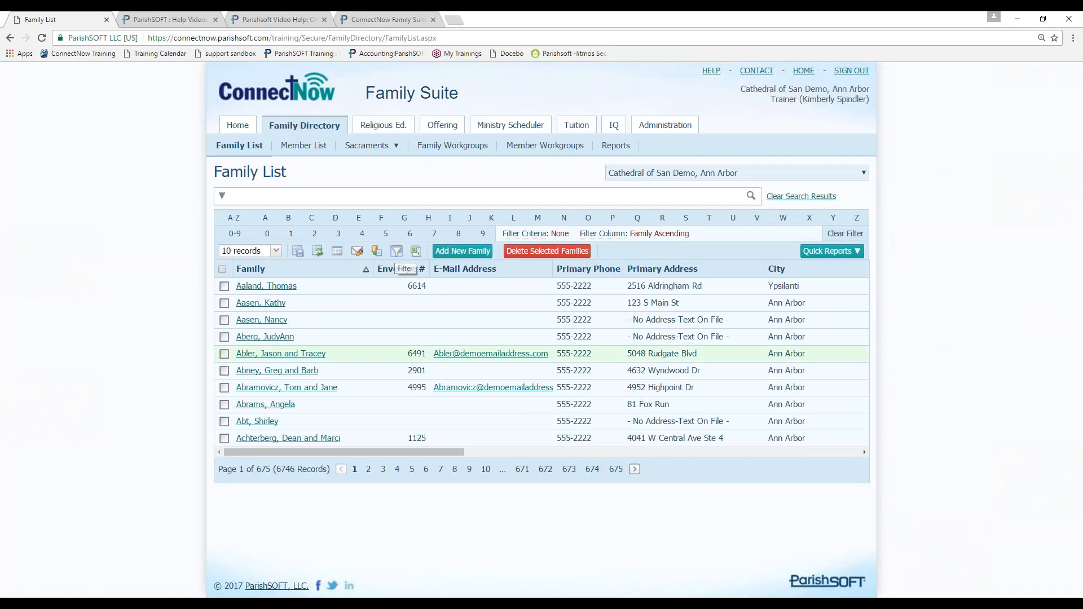
- Filter the family list to Registered membership and the Active family group
left_click(397, 251)
left_click(461, 284)
left_click(395, 314)
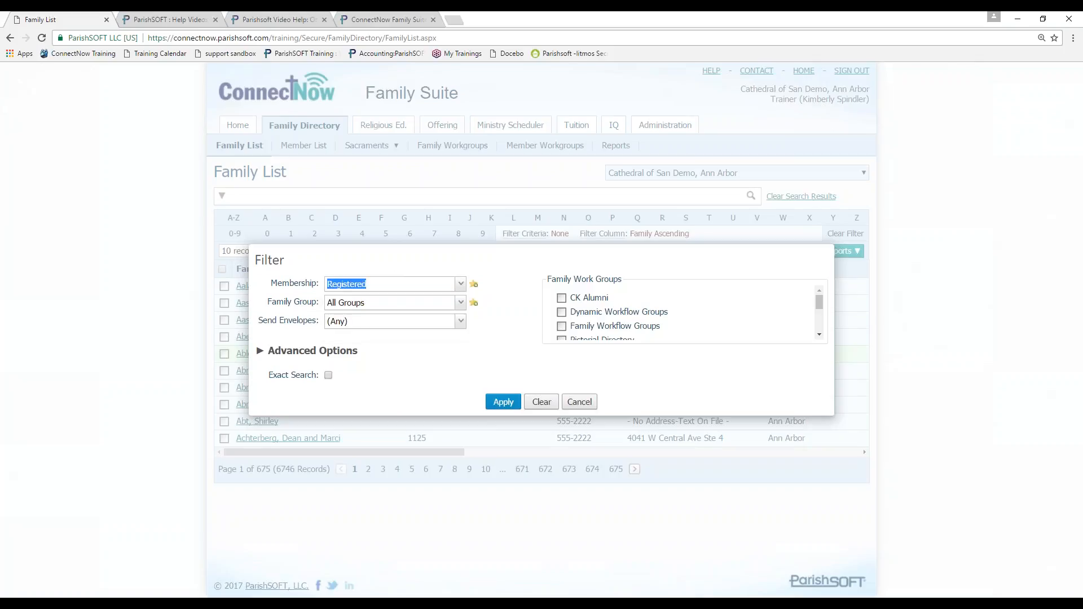
left_click(395, 303)
left_click(392, 342)
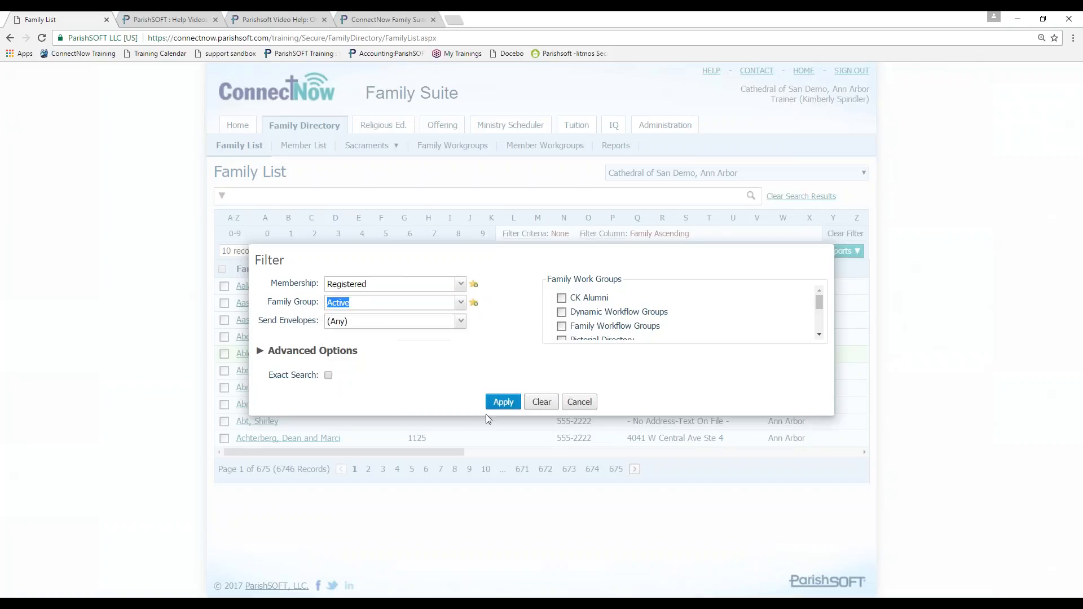
left_click(502, 403)
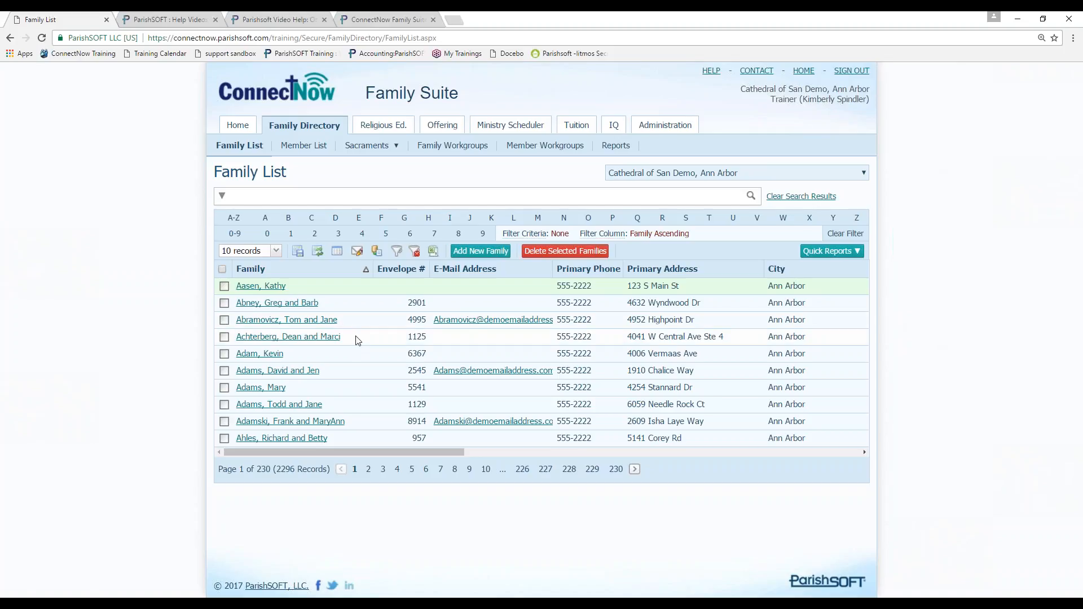
- Change the family list filter's membership to Not Registered within the Active family group and apply it
left_click(378, 249)
left_click(390, 284)
left_click(391, 328)
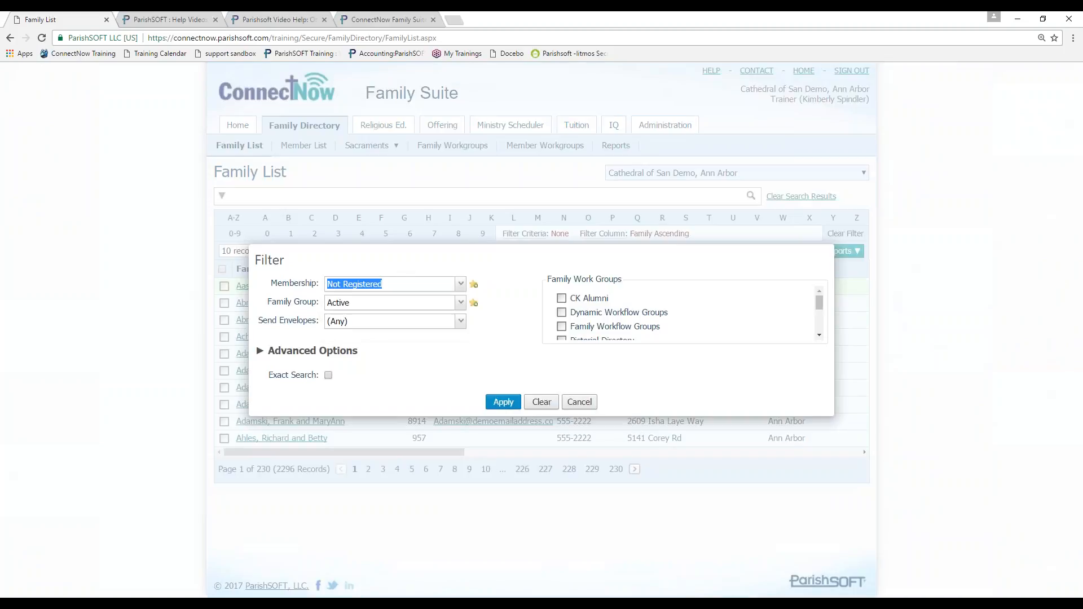
left_click(493, 397)
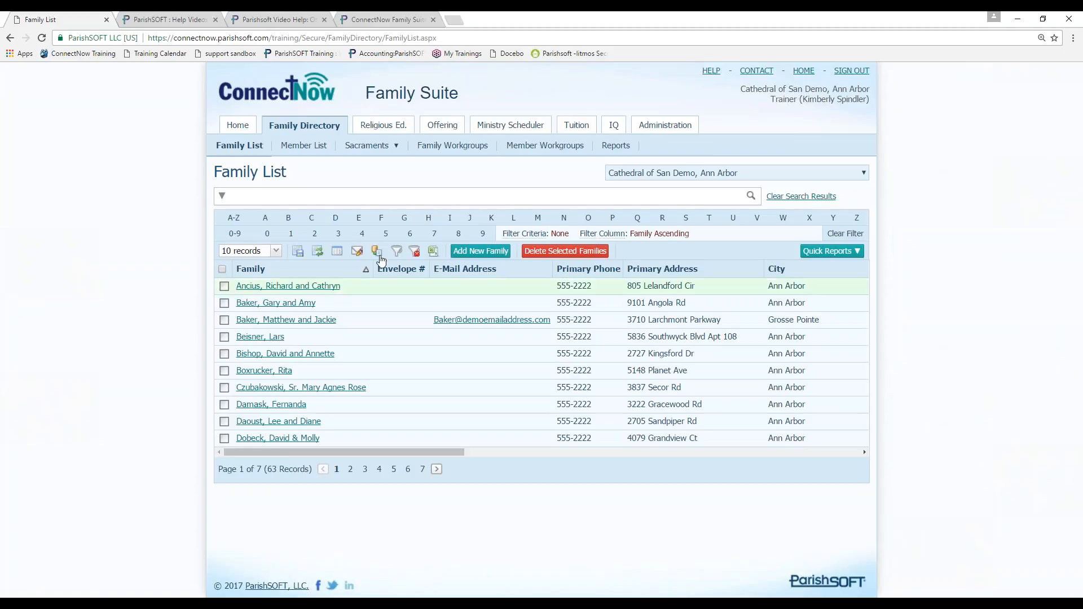
- Widen the Not Registered family list filter to All Groups and apply it
left_click(378, 249)
left_click(420, 303)
left_click(418, 317)
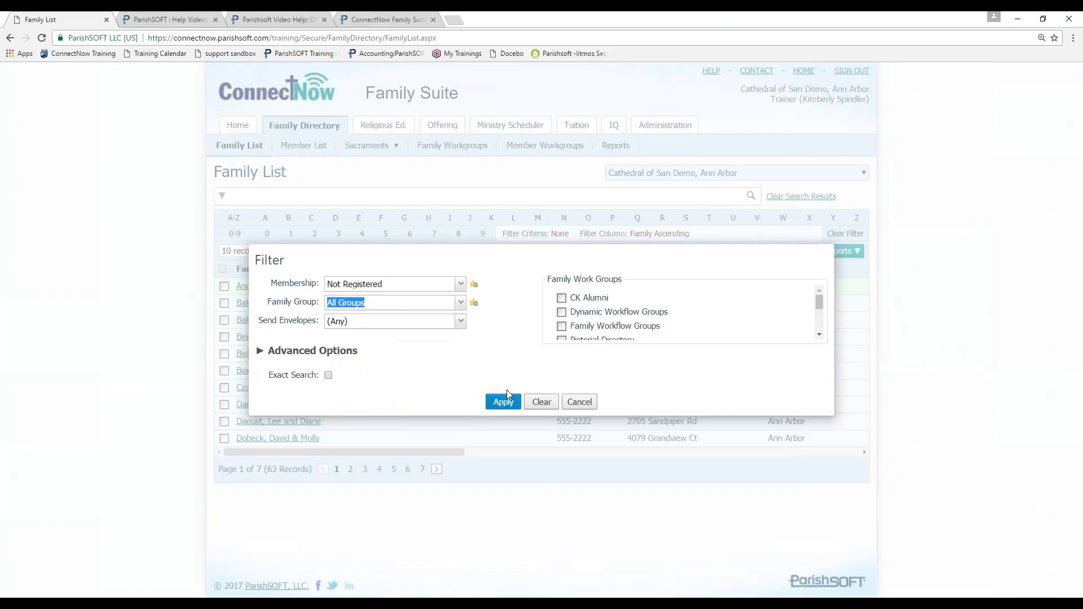
left_click(500, 402)
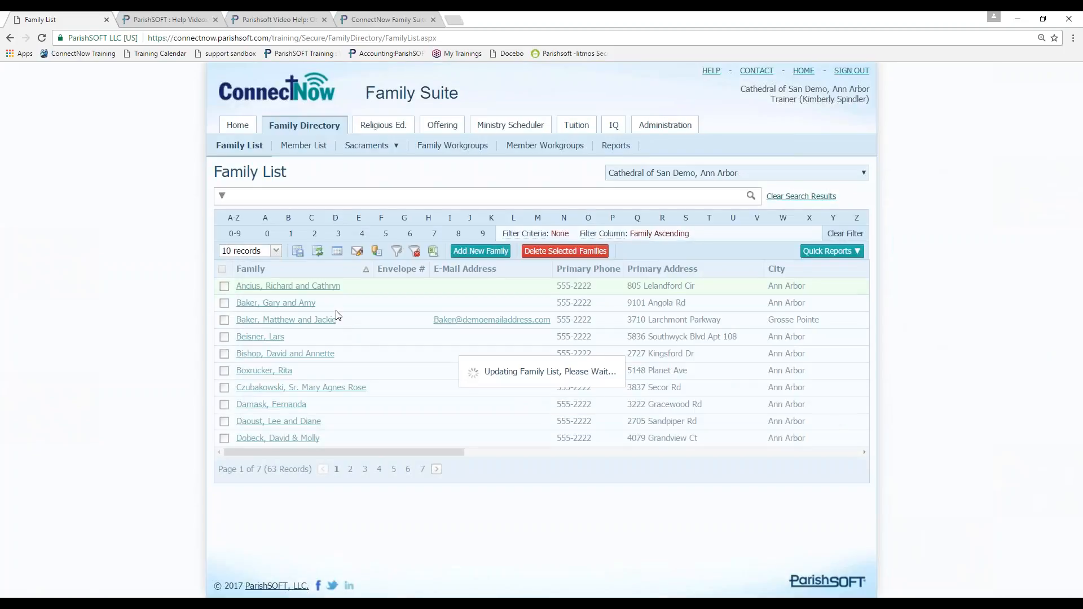
- Edit the moved family's record to disable Send Mail and Send Contrib. Env., reset its envelope number to 0, and save and close it
left_click(311, 338)
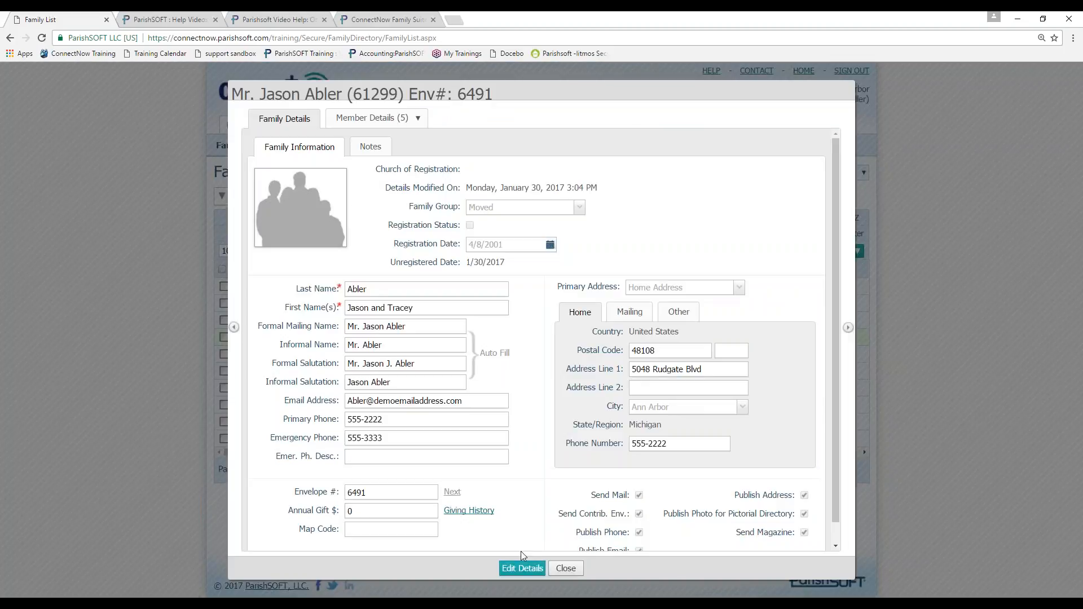
left_click(521, 568)
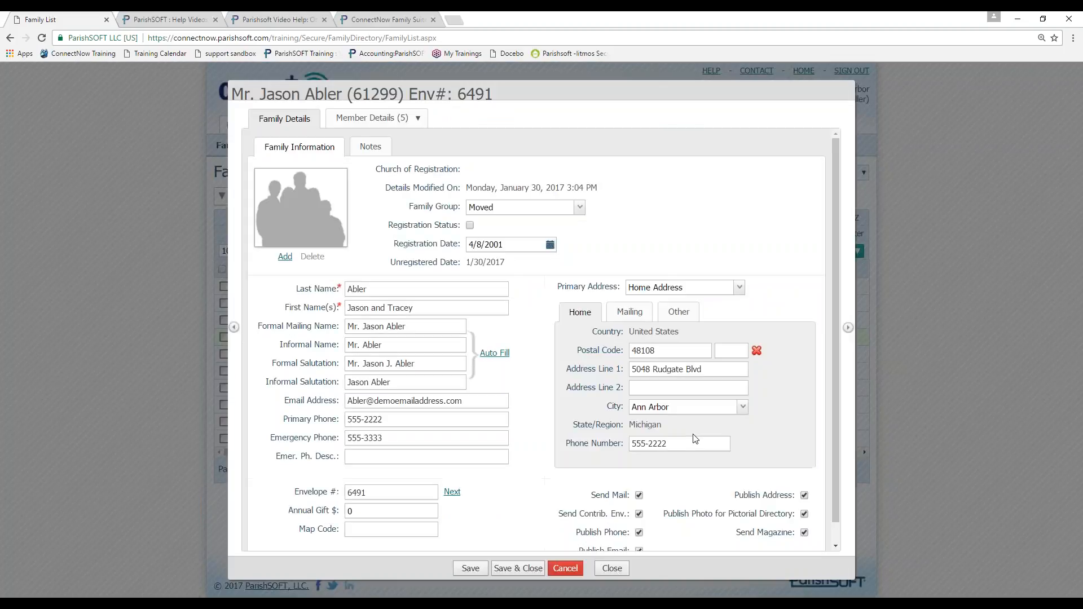
scroll(696, 439, "down", 1)
left_click(639, 474)
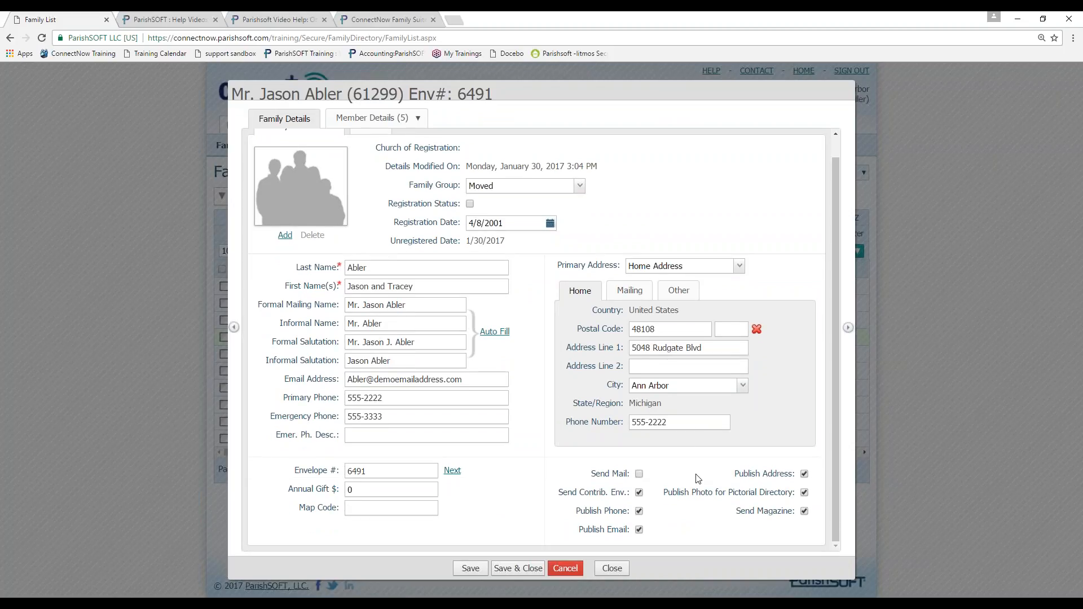
left_click(640, 493)
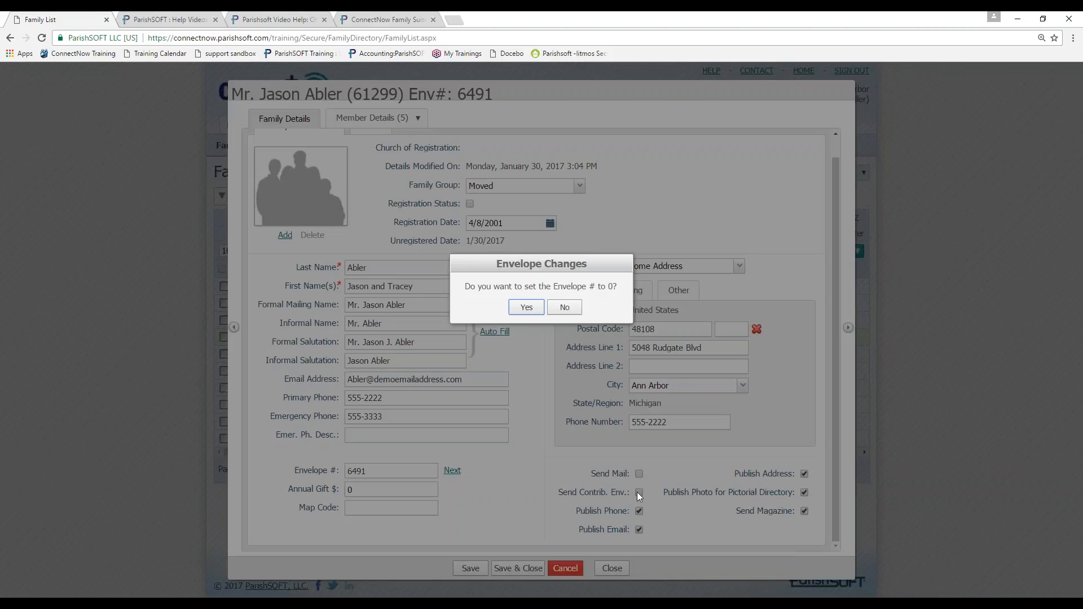
left_click(527, 307)
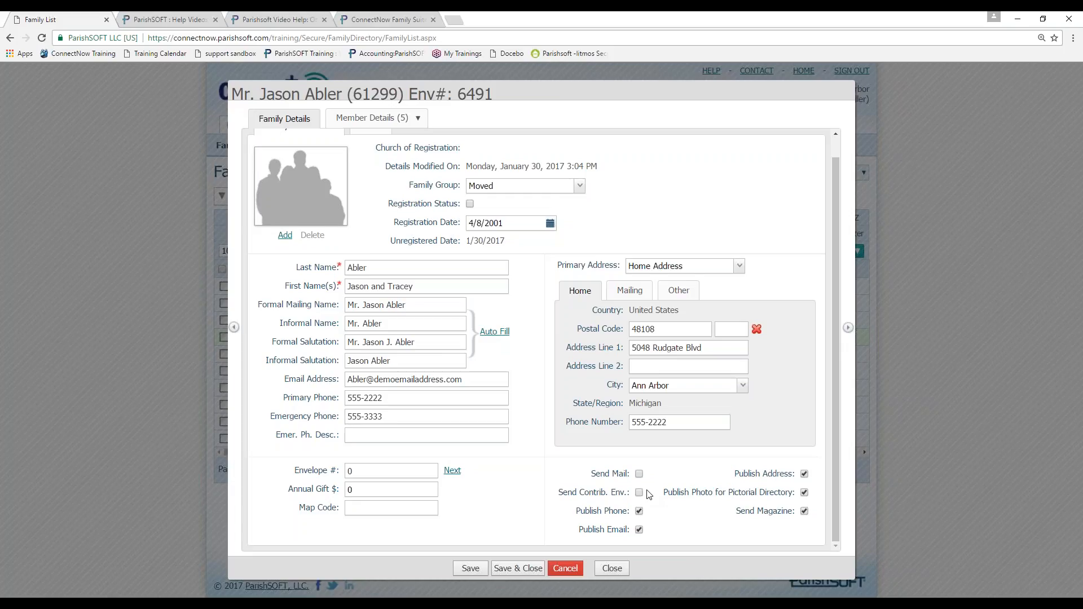
left_click(505, 569)
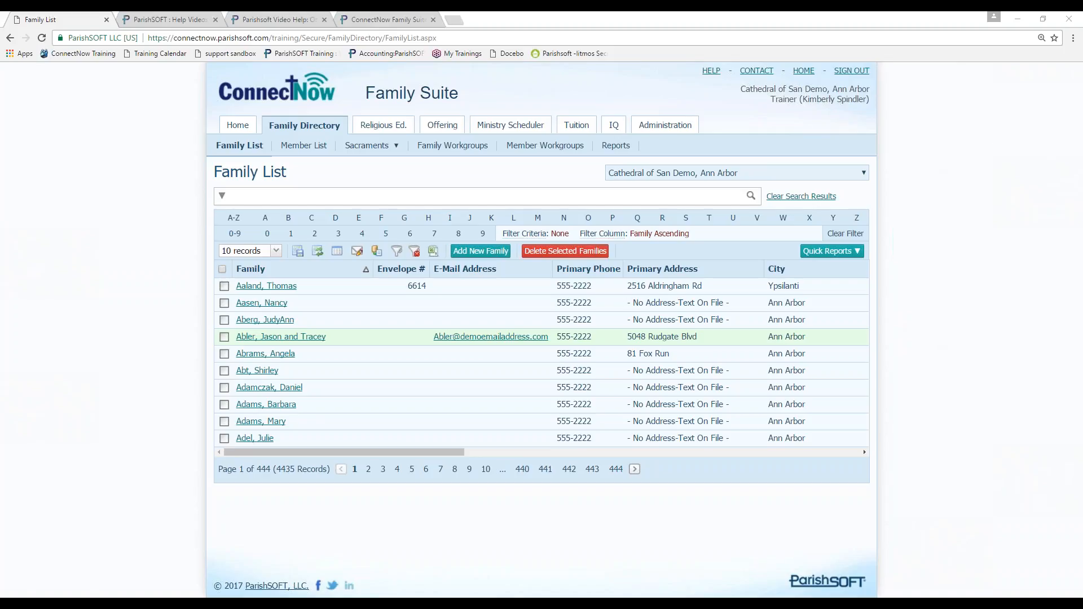
- Open the administration notifications and review the subject types available for filtering
left_click(671, 130)
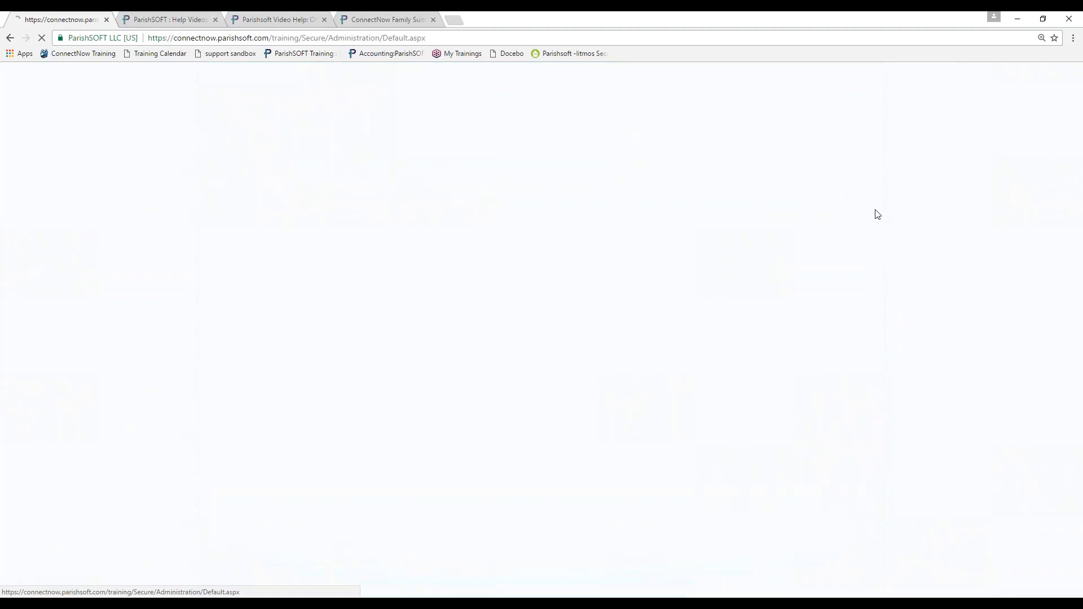
left_click(700, 146)
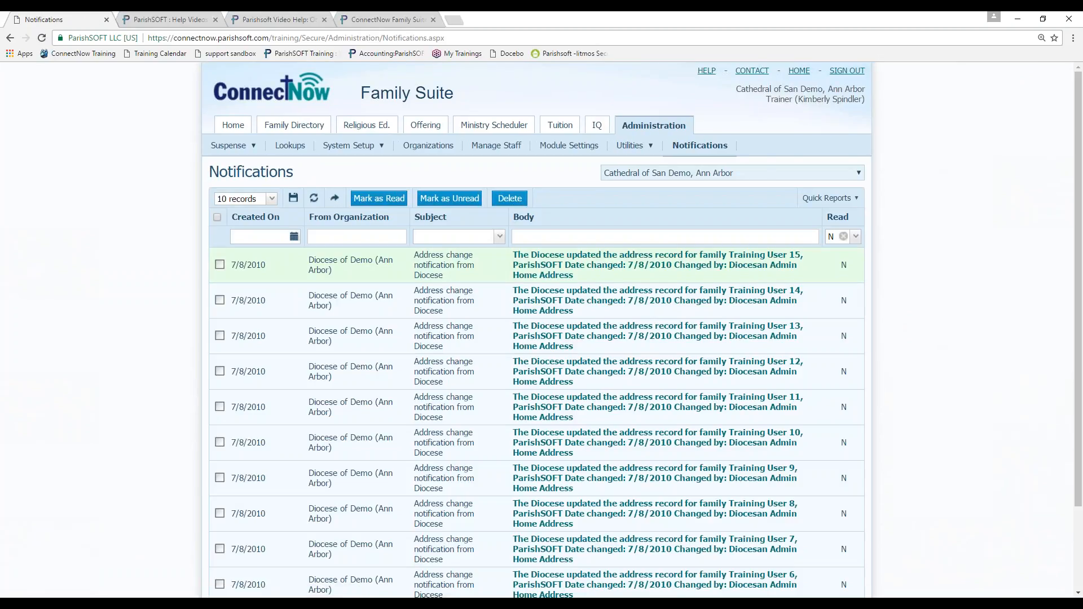
left_click(496, 239)
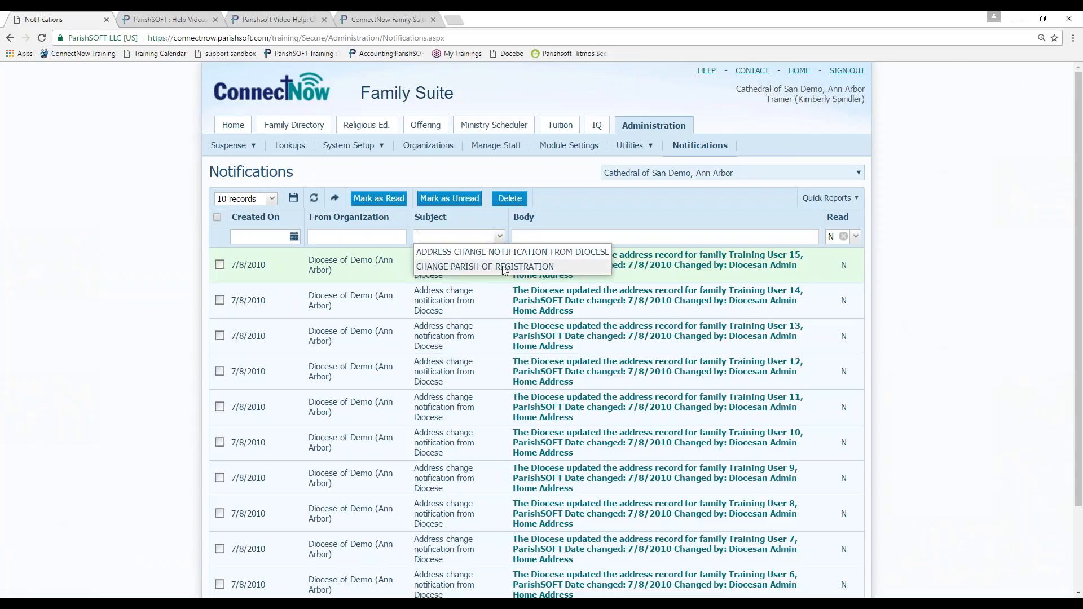
left_click(614, 199)
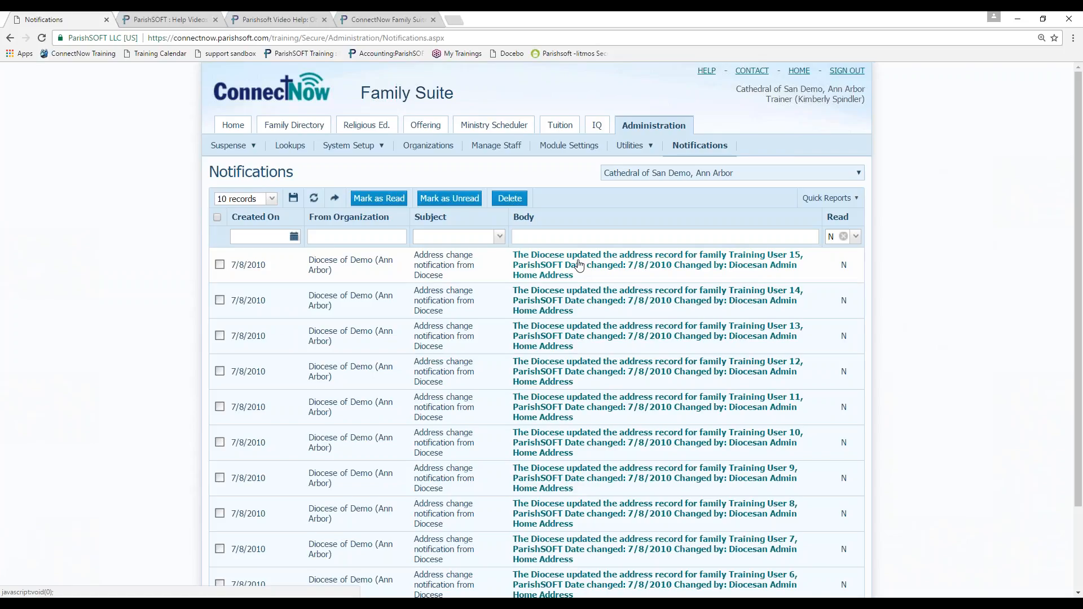
- Return to the family directory, view the details of the seventh listed family, and close its record
left_click(295, 125)
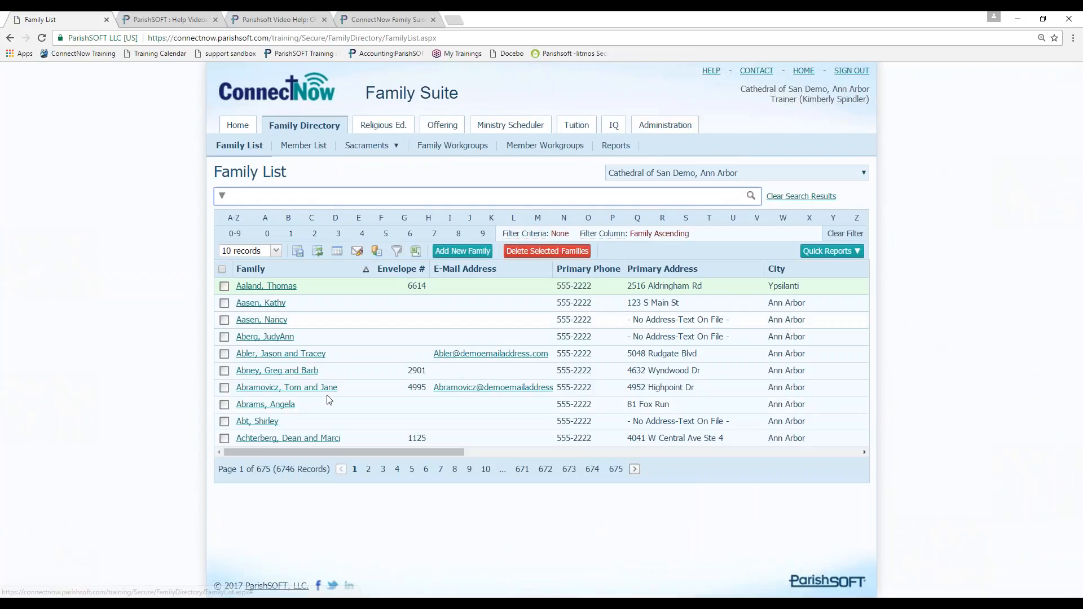
left_click(313, 390)
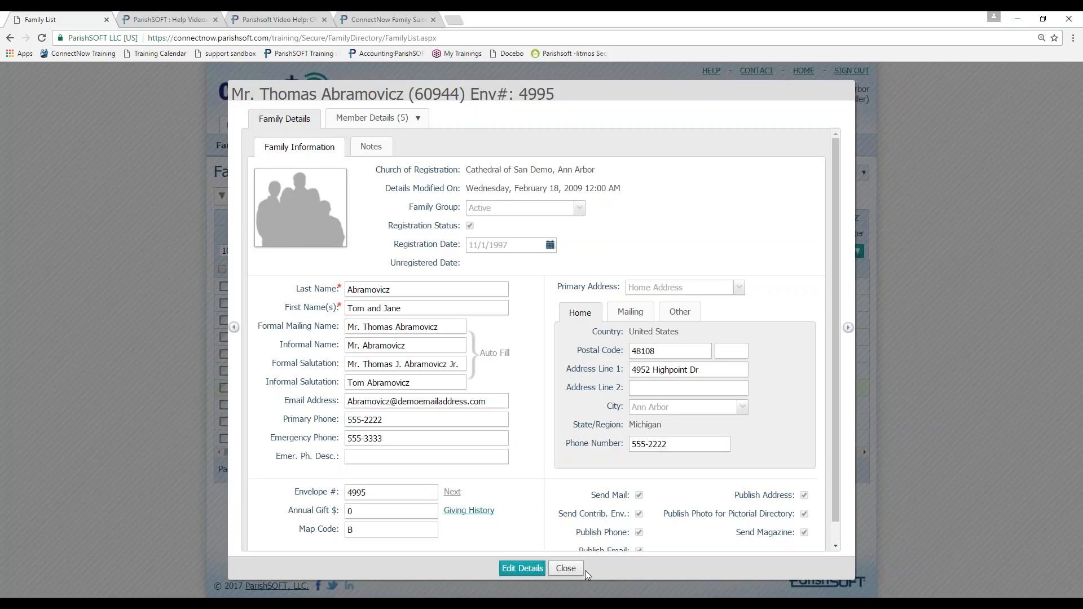
left_click(566, 568)
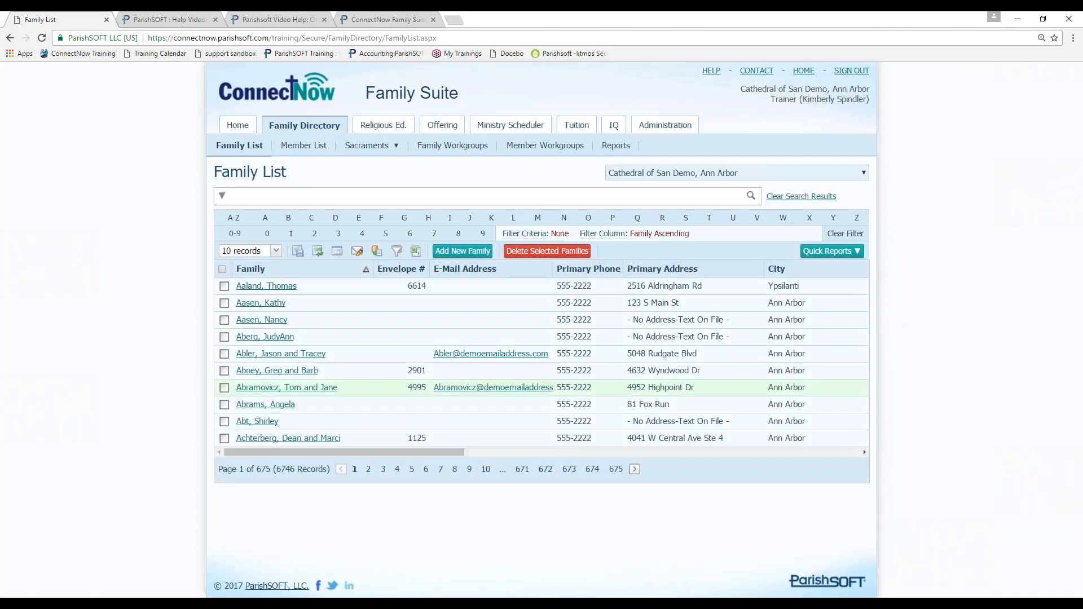
- Review the Family Group options in the family list filter and dismiss the filter without applying it
left_click(392, 251)
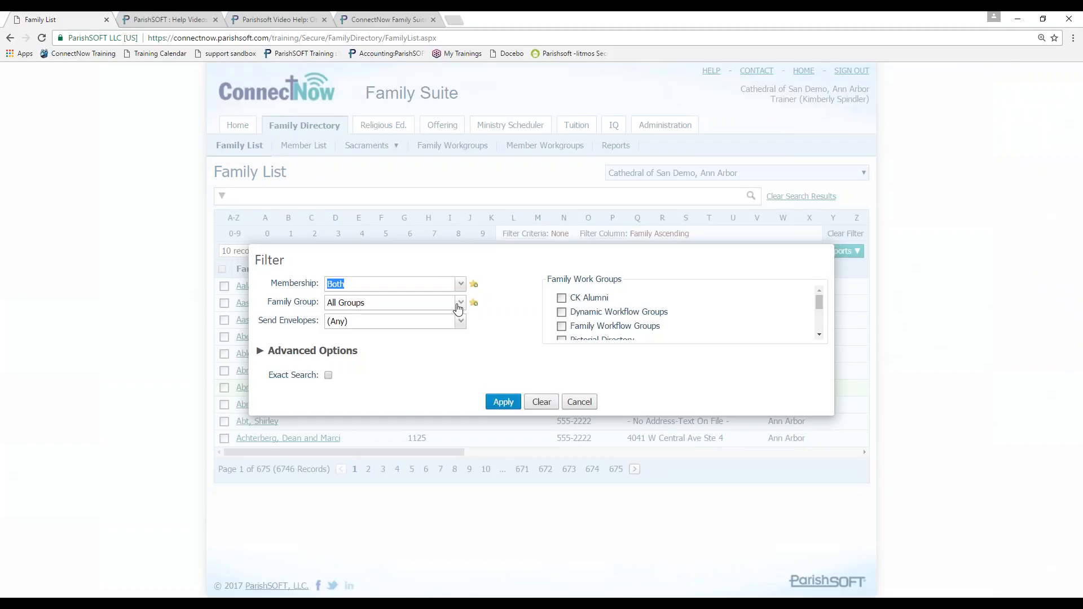
left_click(459, 304)
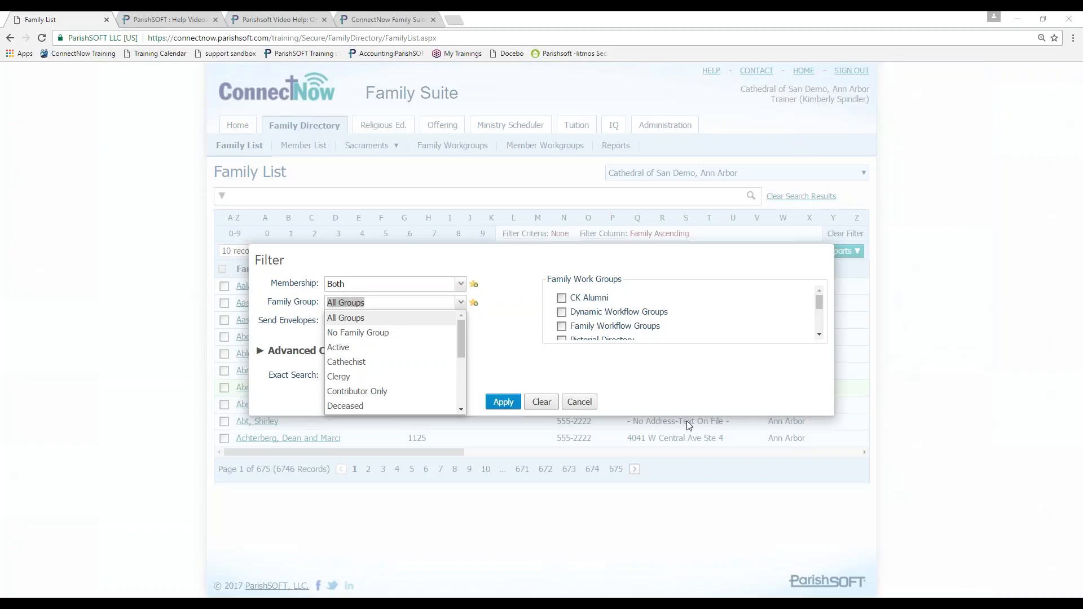
left_click(581, 403)
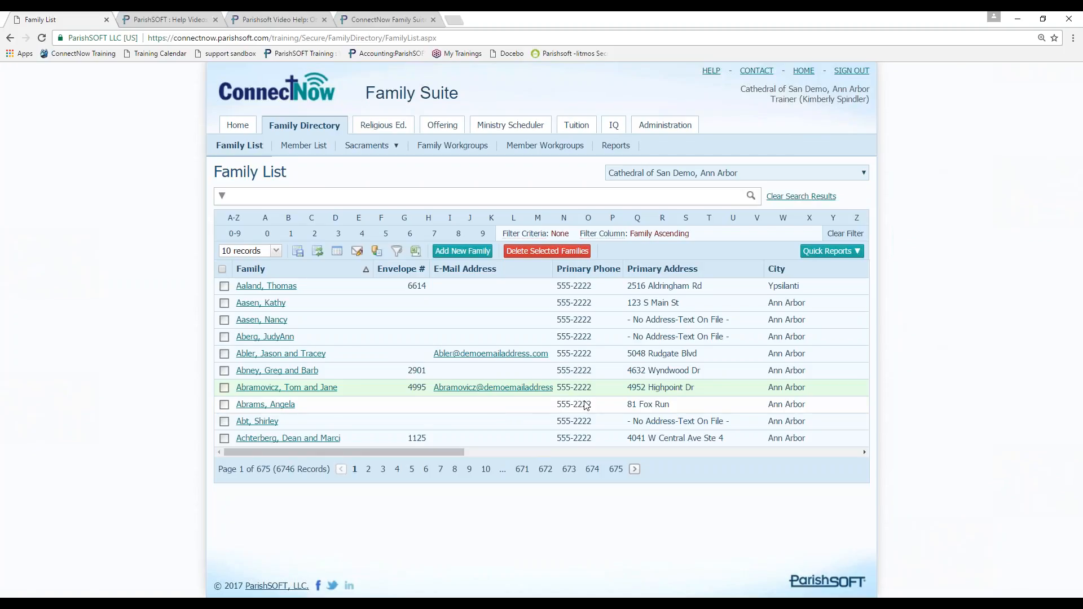
- Start a new offering batch with the batch description 1-29-2017
left_click(441, 129)
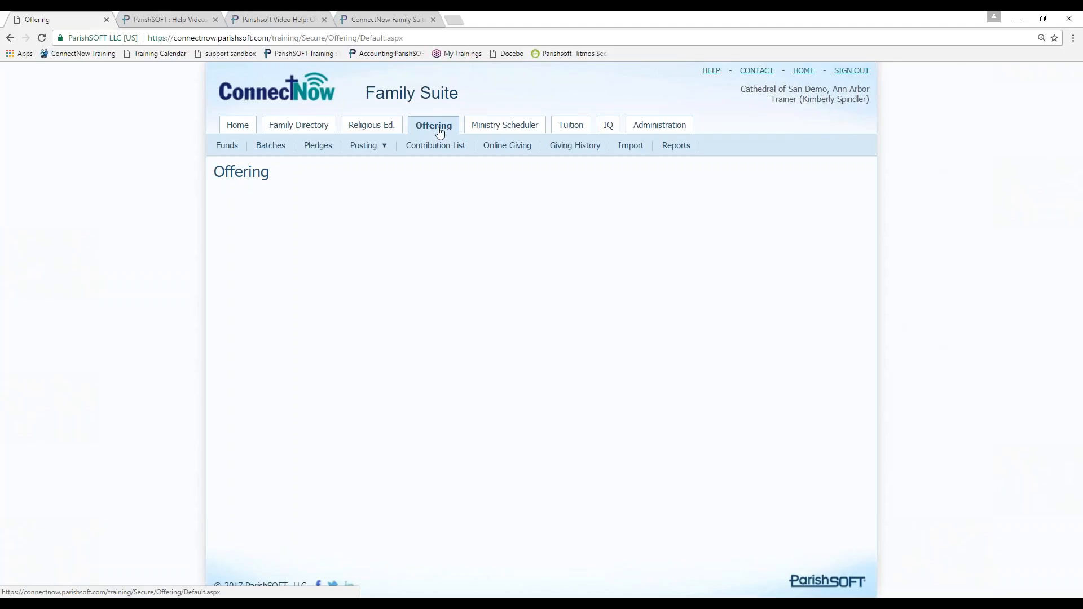
left_click(270, 146)
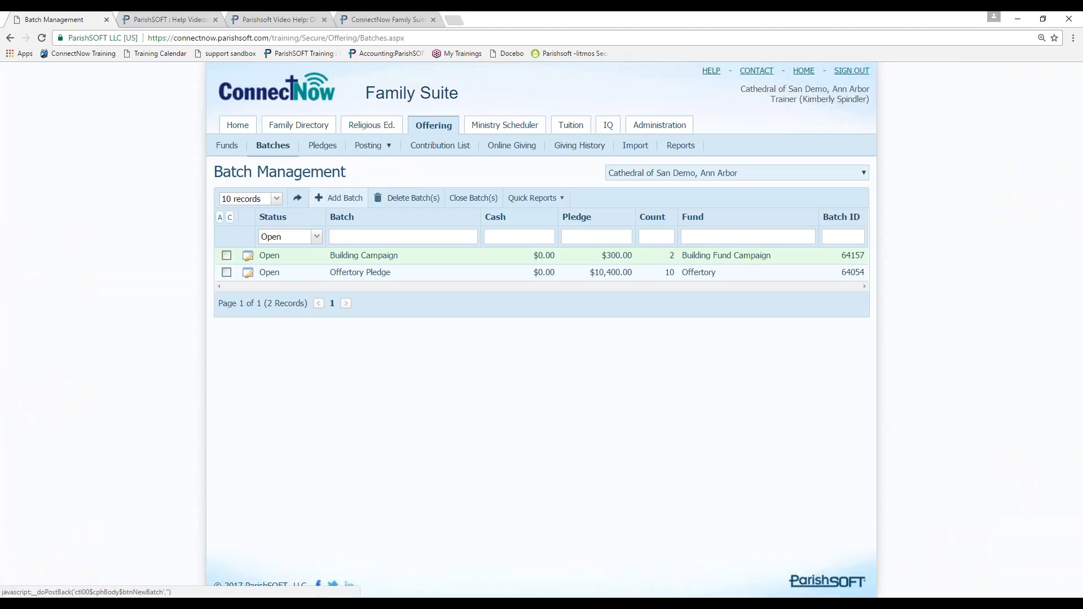
left_click(338, 198)
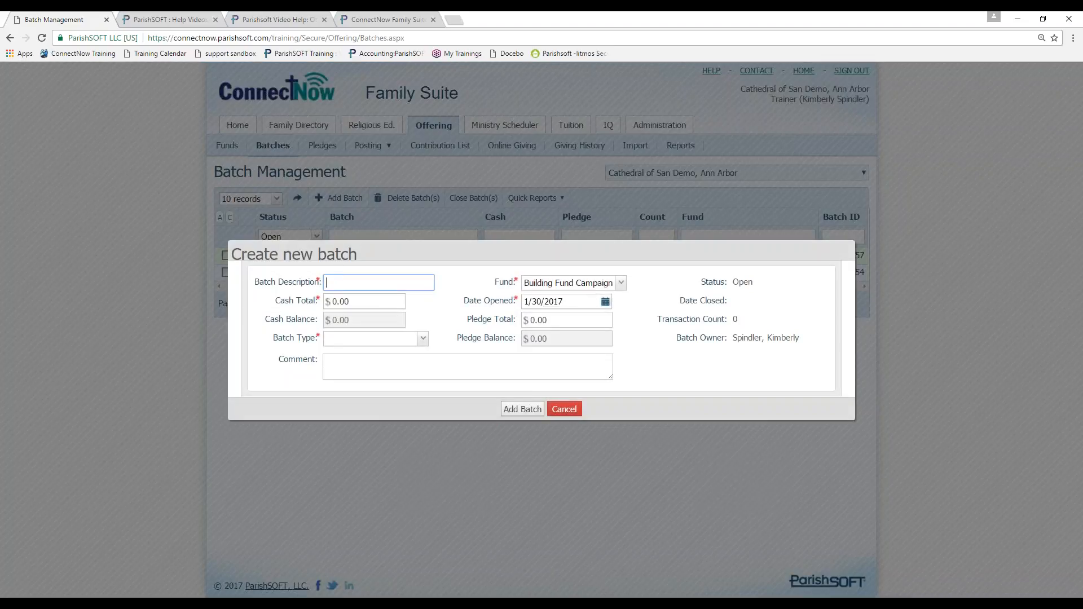
type("1/")
type("29/201")
type("7")
key("BackSpace")
type("-")
left_click(336, 284)
key("BackSpace")
type("-")
key("Tab")
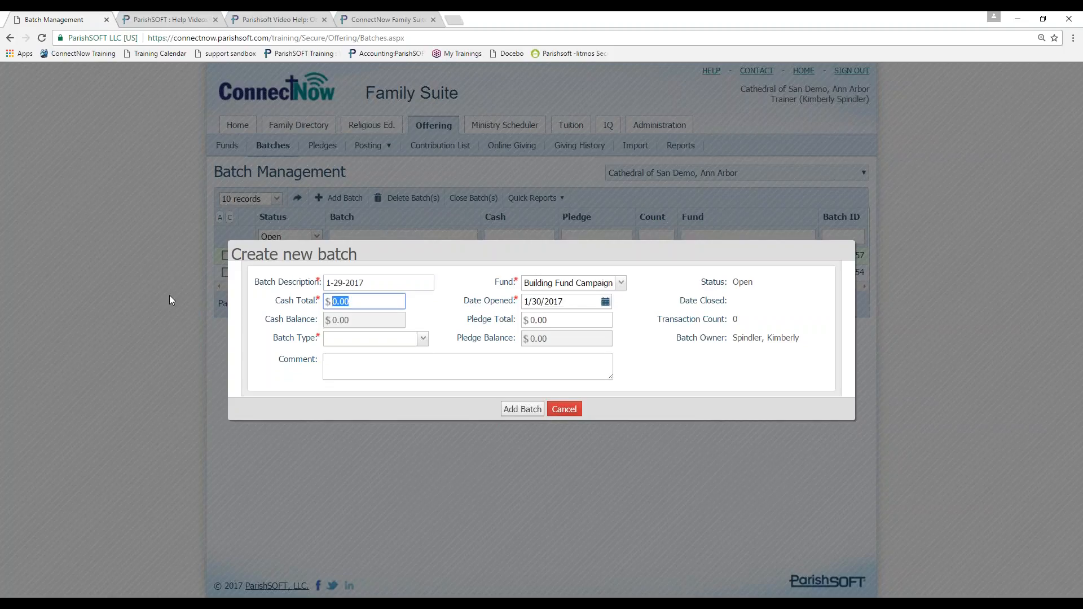
- Set the new batch's cash total to $400.00, its fund to Offertory, and its batch type to Quick Entry Posting
type("400")
left_click(603, 281)
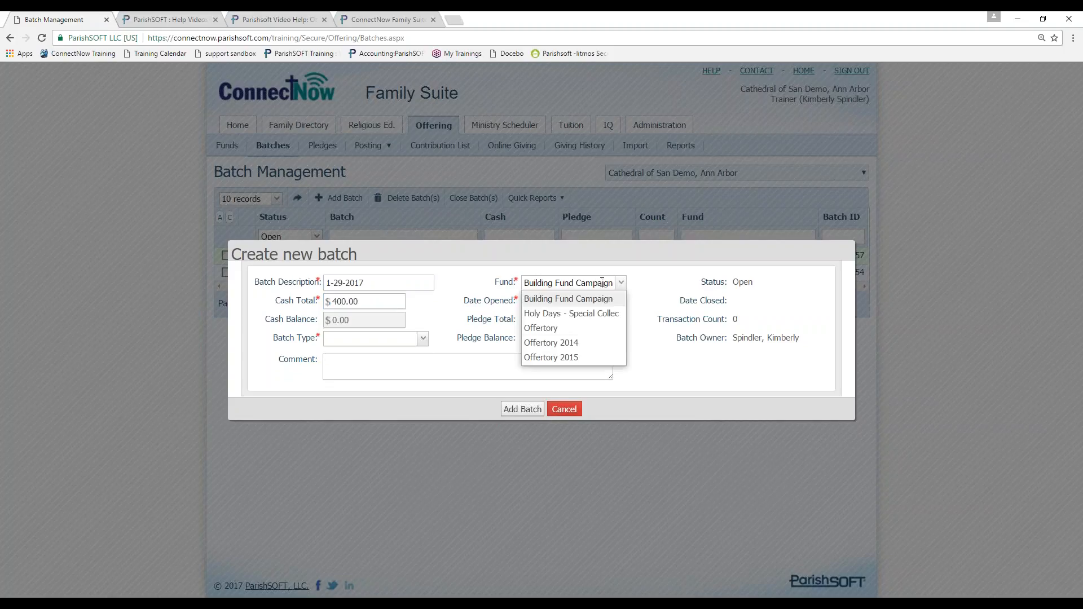
left_click(570, 329)
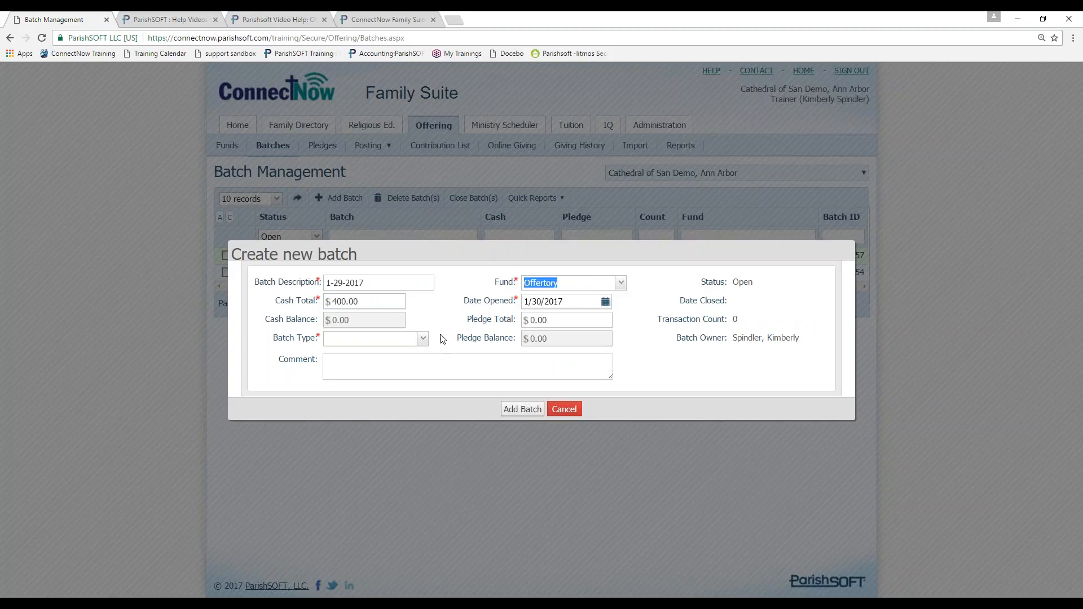
left_click(423, 339)
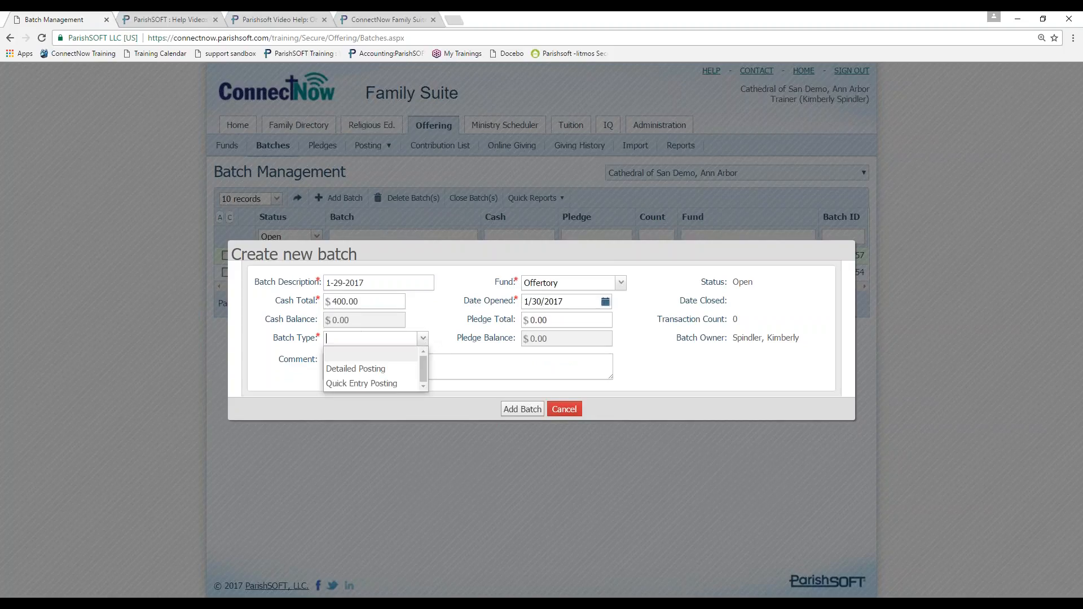
left_click(388, 385)
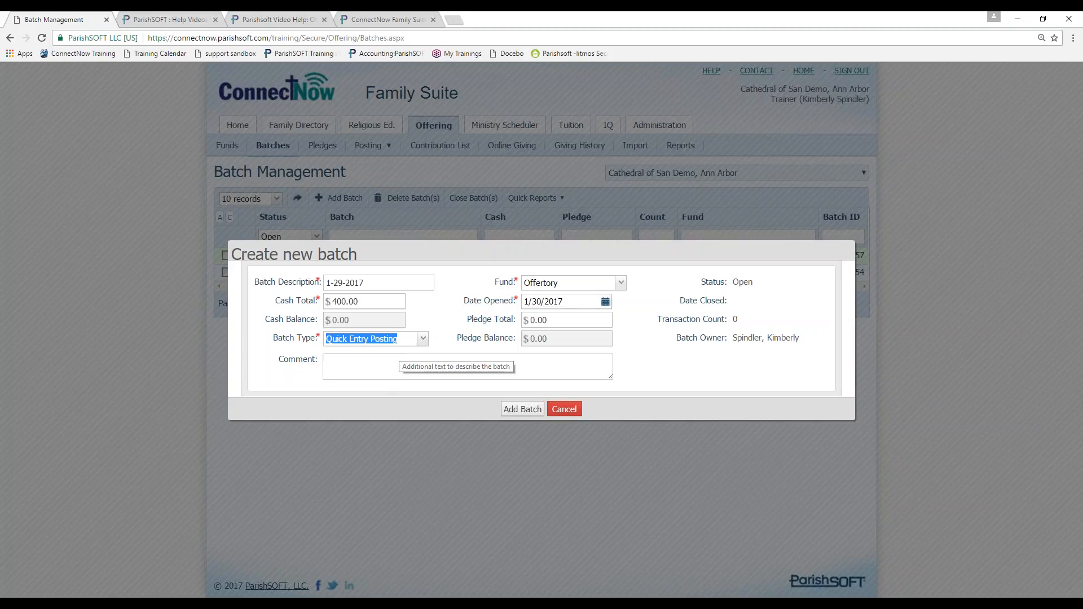
- Add the new 1-29-2017 batch and close its details
left_click(514, 412)
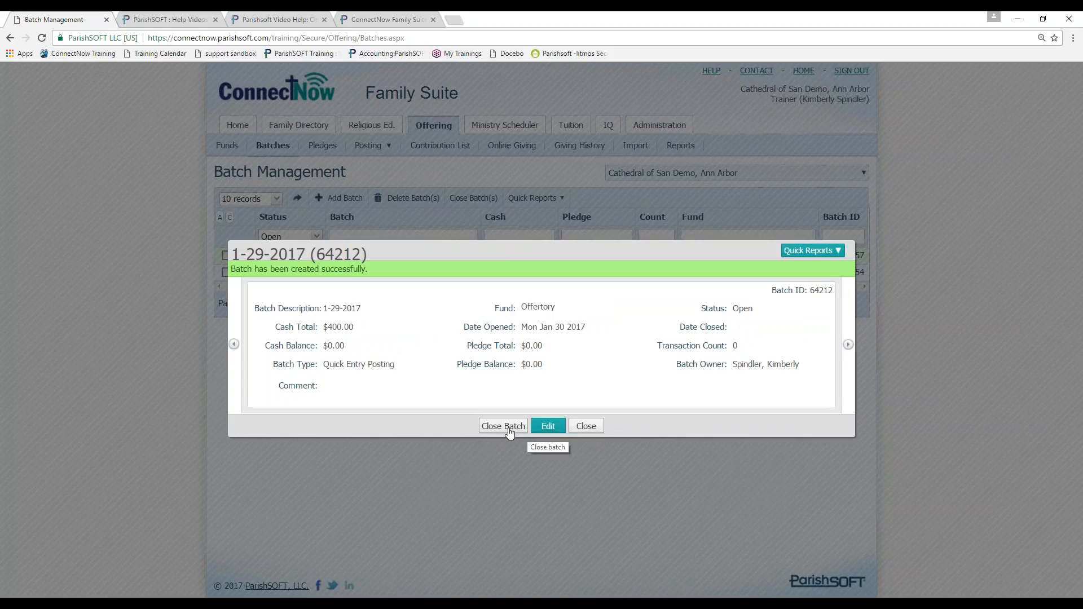
left_click(580, 431)
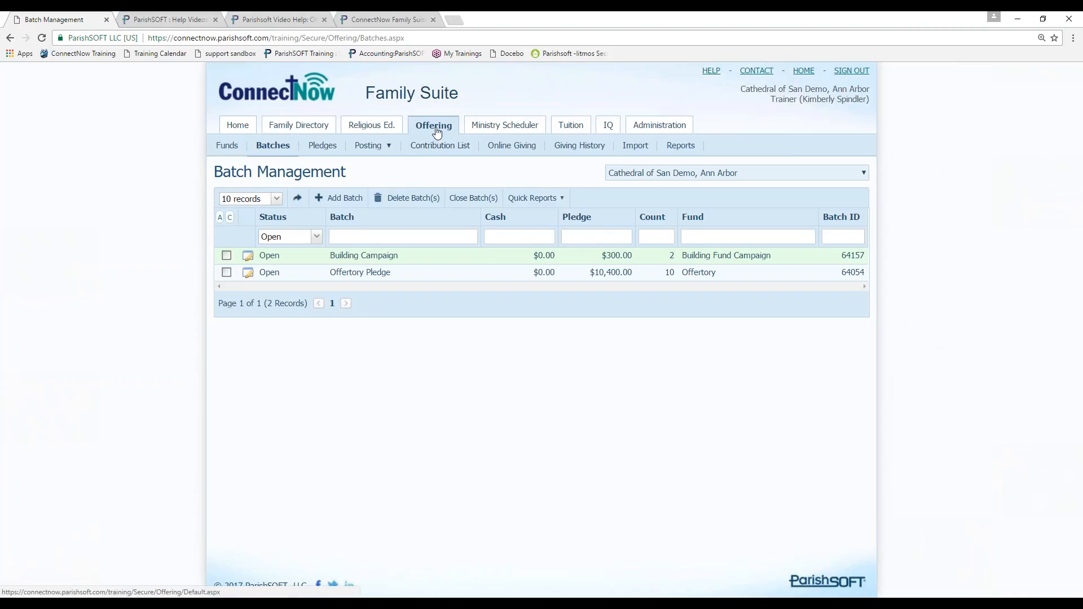
- Launch quick entry contribution posting for the 1-29-2017 batch and check which batches are available for posting
mouse_move(392, 145)
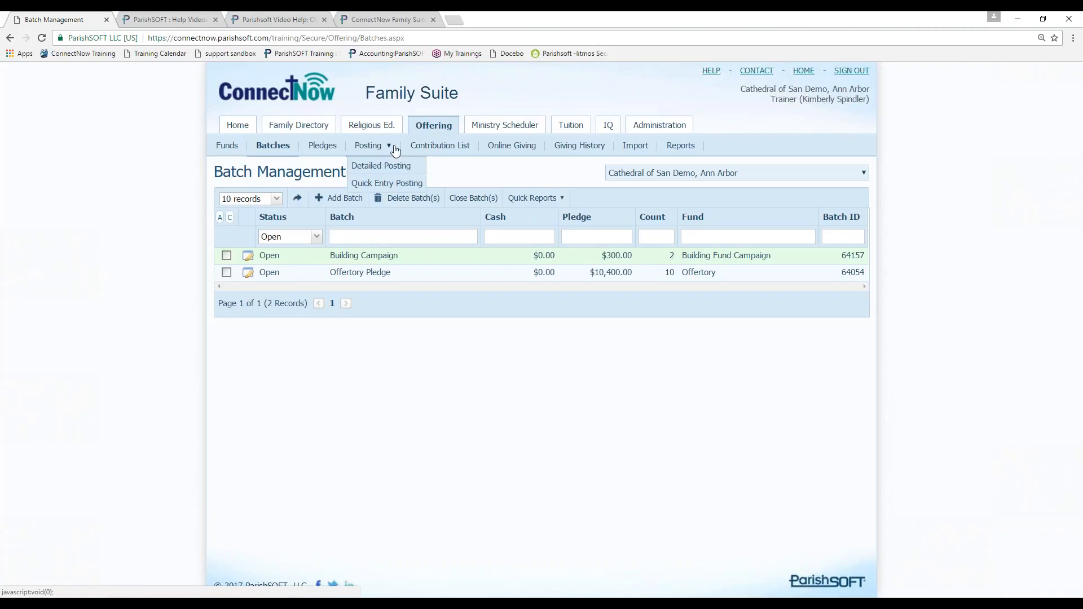
left_click(388, 183)
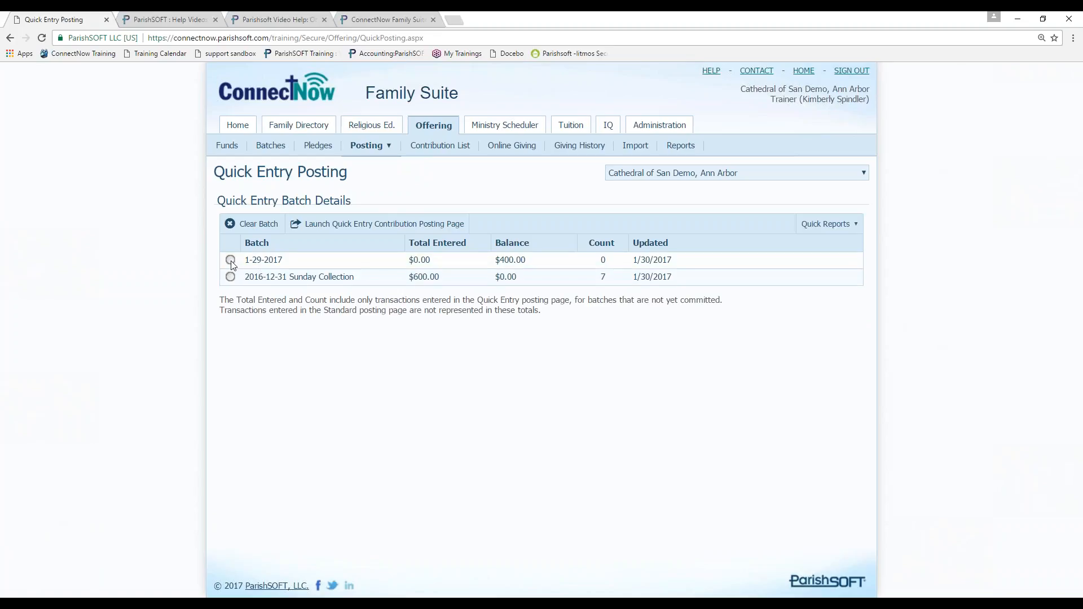
left_click(428, 258)
left_click(391, 225)
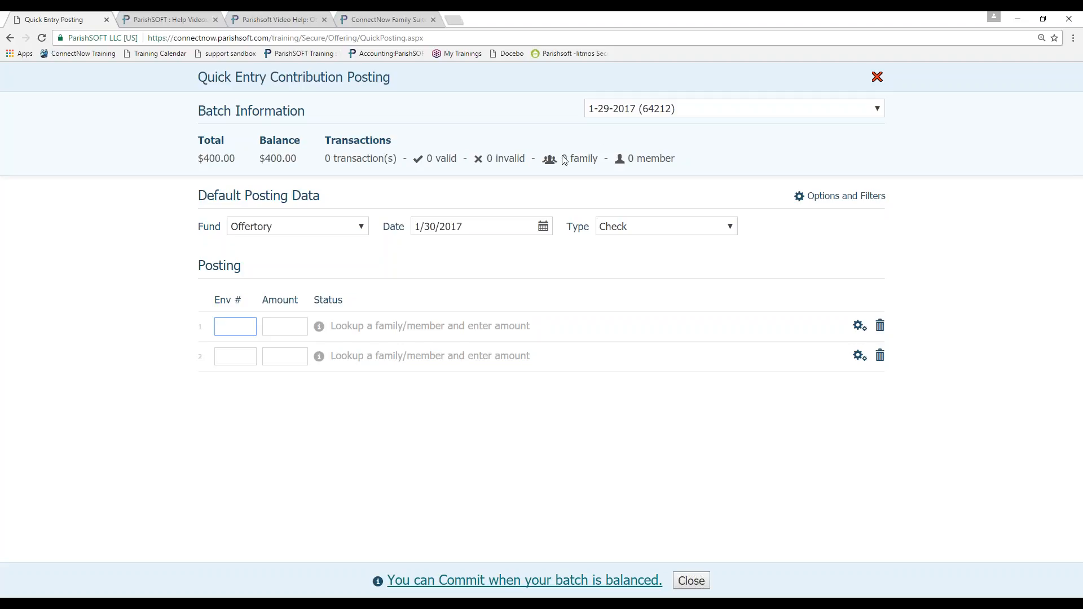
left_click(639, 109)
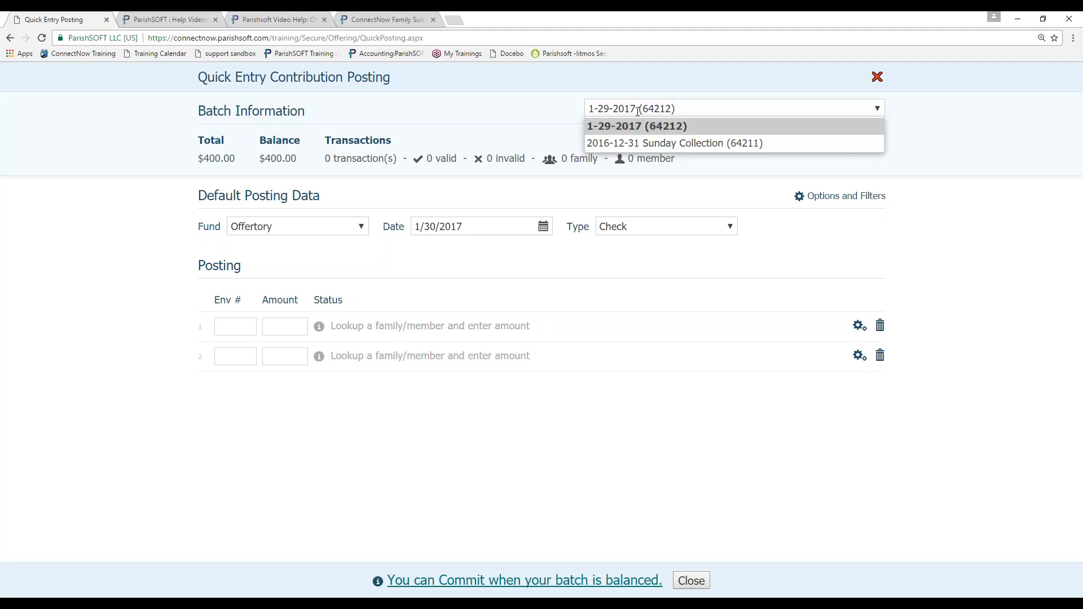
left_click(639, 110)
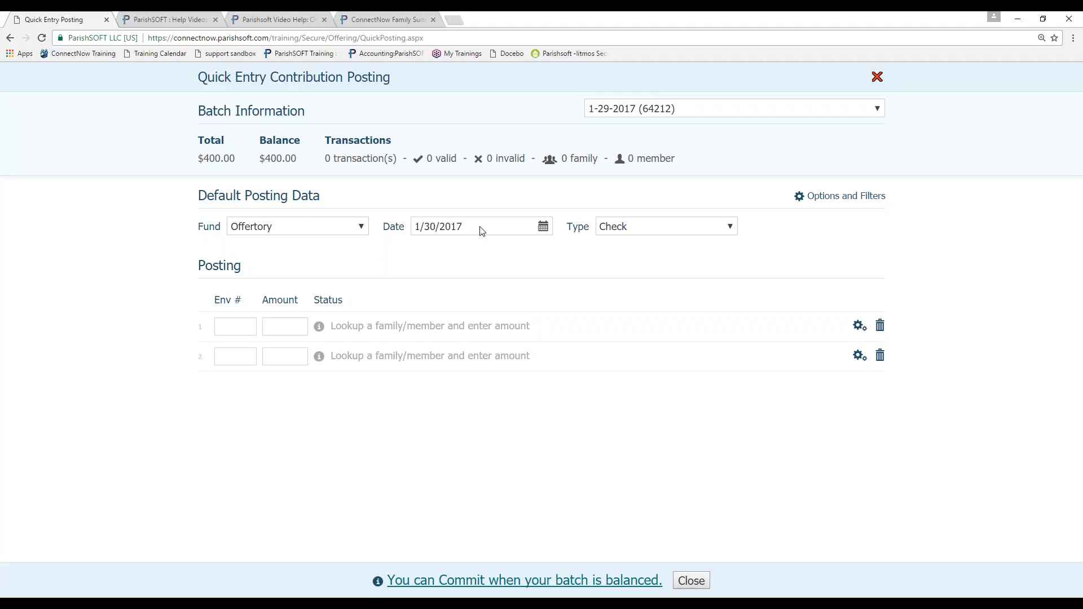
- Set the default posting date to 1/29/2017 and the default type to Cash
left_click(543, 227)
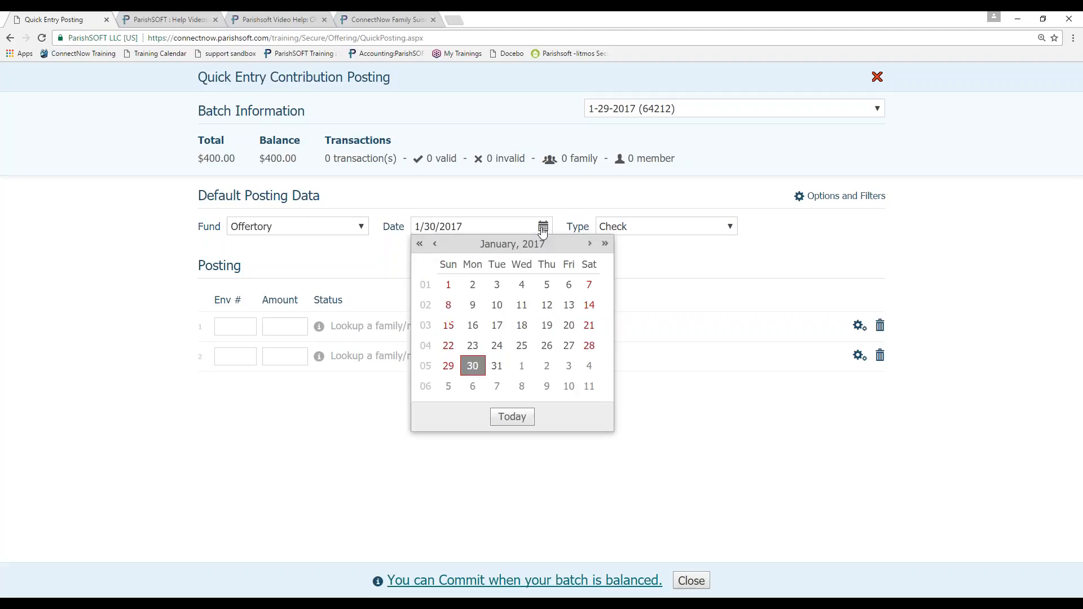
left_click(450, 366)
left_click(688, 220)
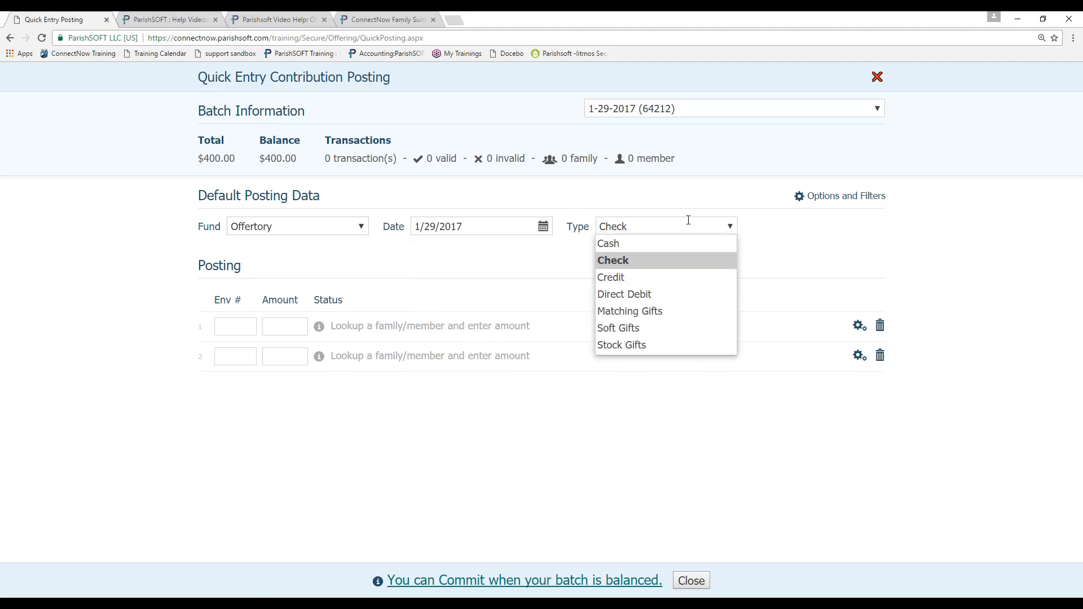
left_click(682, 243)
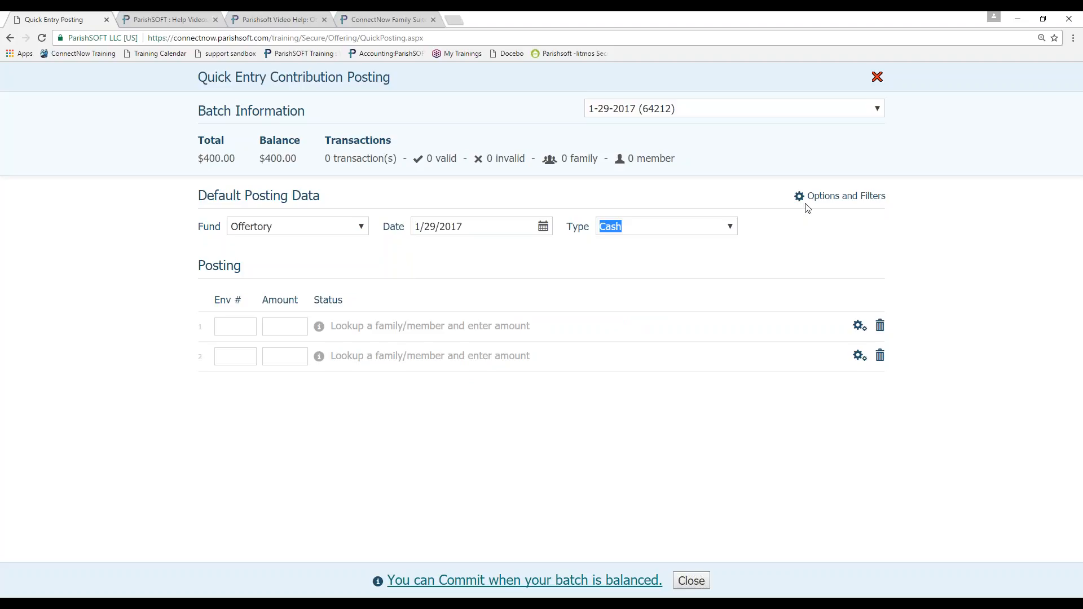
- Restrict the posting filter's family registration status to Registered and save the options
left_click(822, 202)
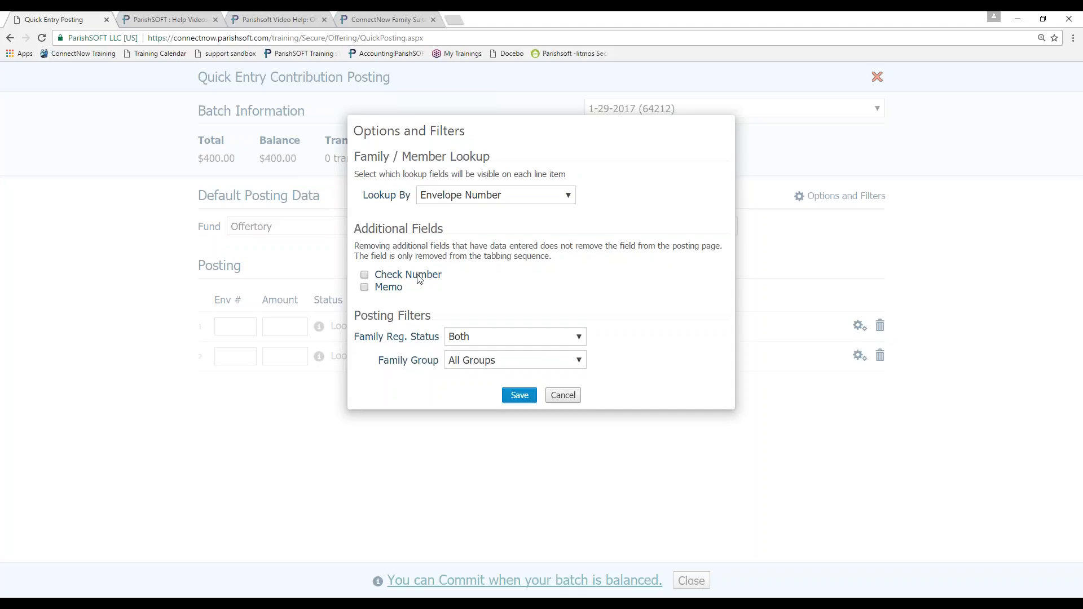
left_click(508, 333)
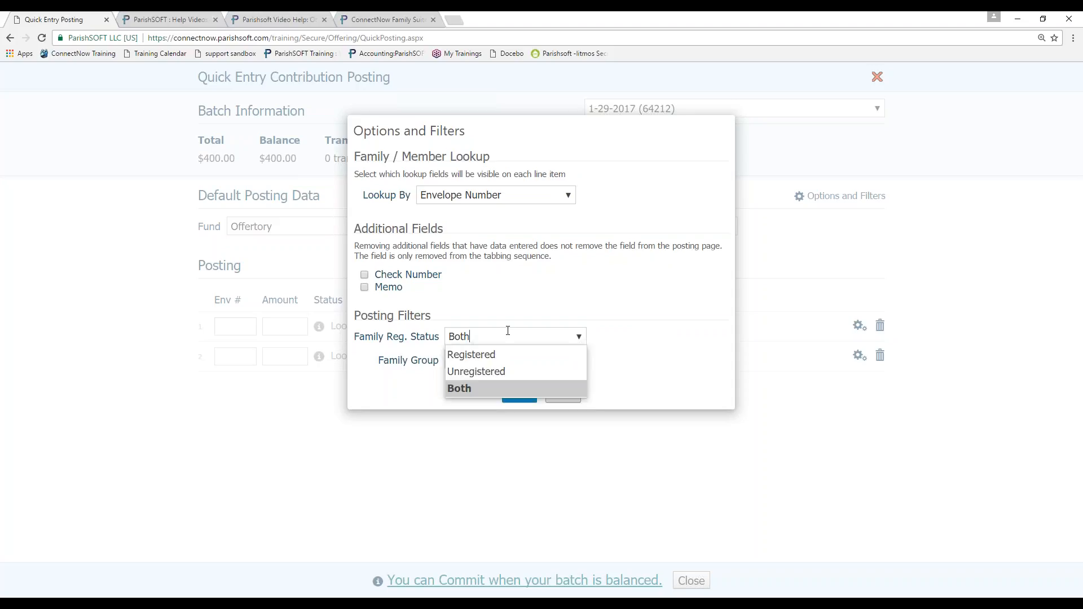
left_click(485, 354)
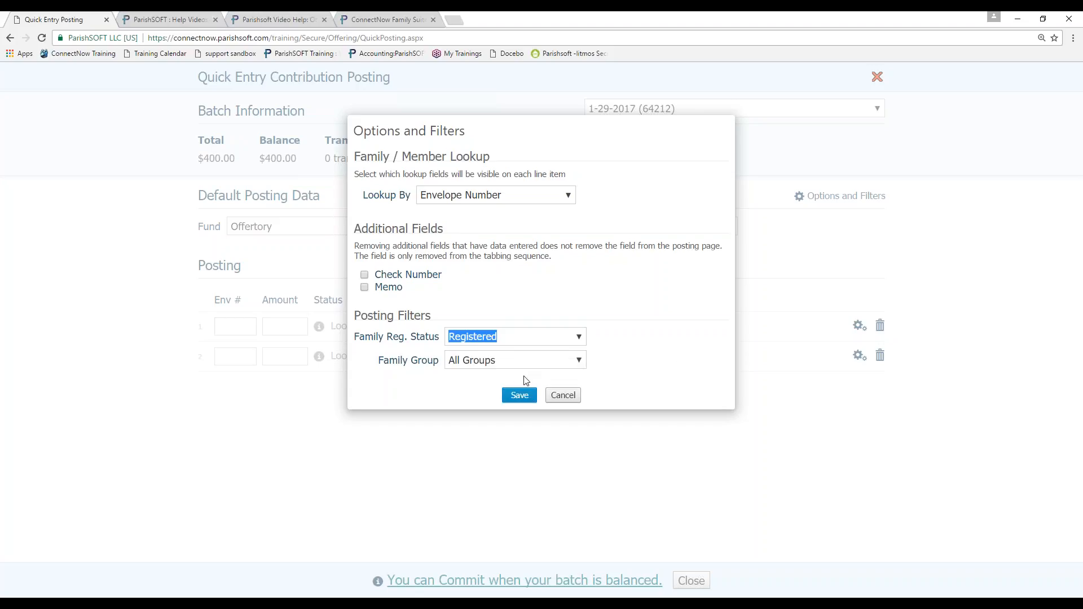
left_click(521, 394)
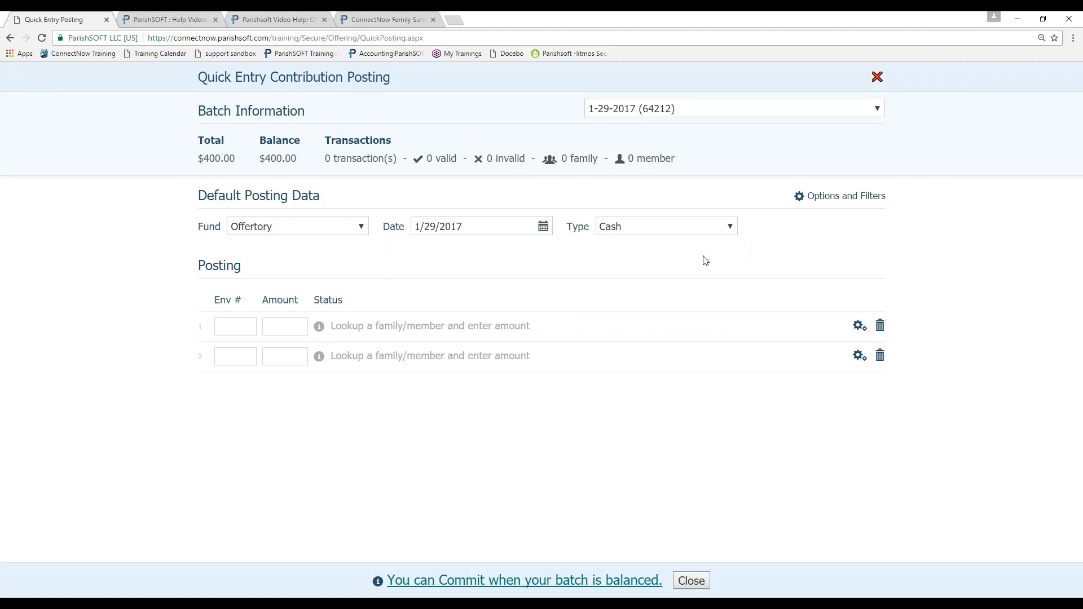
- Post a contribution of 50 on the first line using the family's envelope number
left_click(236, 329)
type("1129")
key("Tab")
type("50")
key("Return")
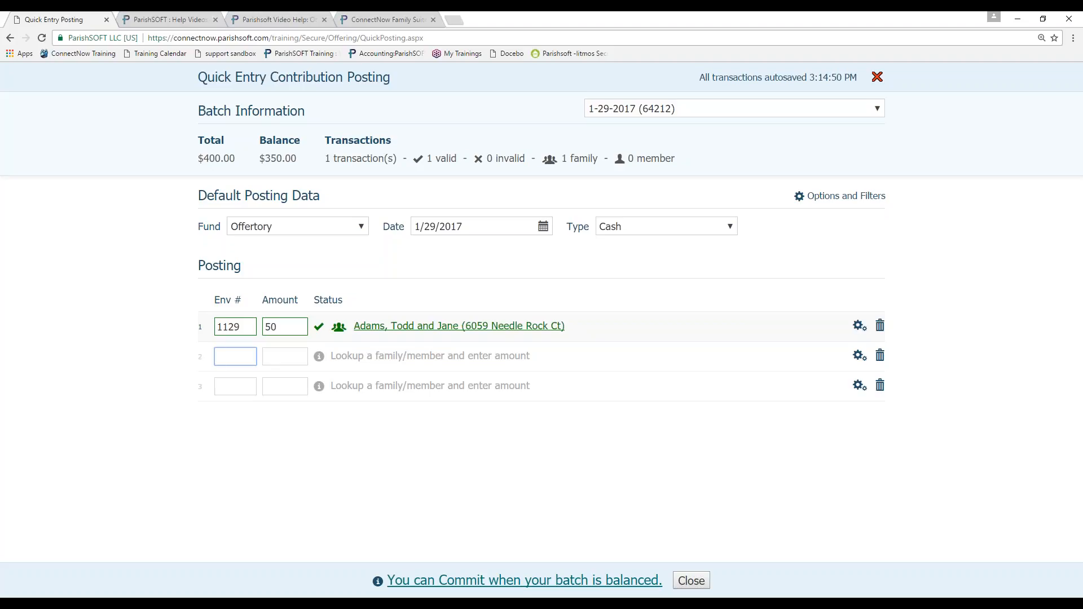
- Post a contribution of 60 on the second line using another family's envelope number
type("55")
key("BackSpace")
key("BackSpace")
type("5237")
key("Tab")
type("60")
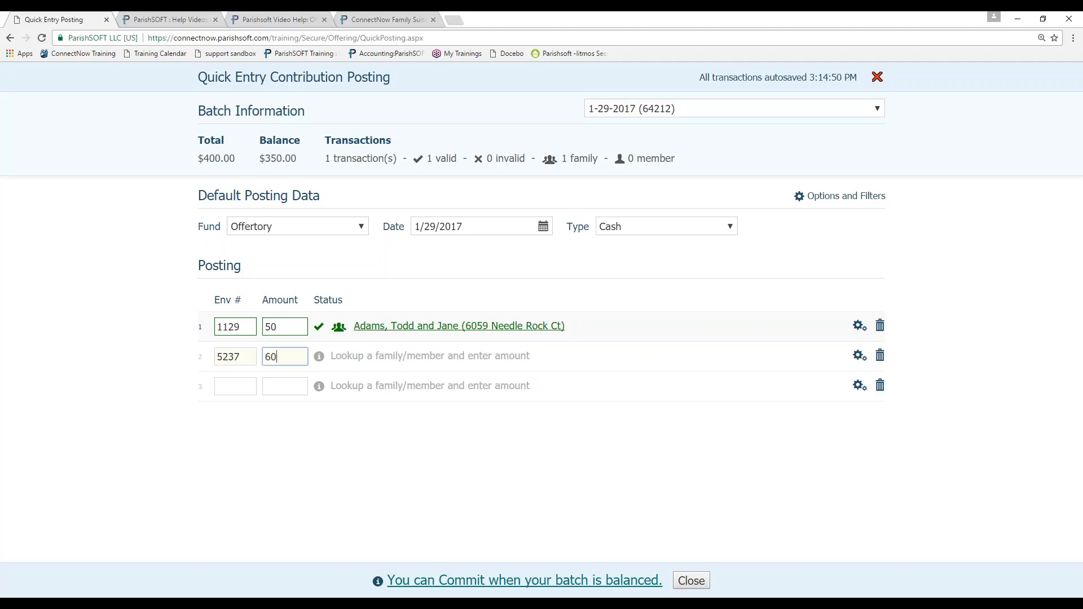
key("Tab")
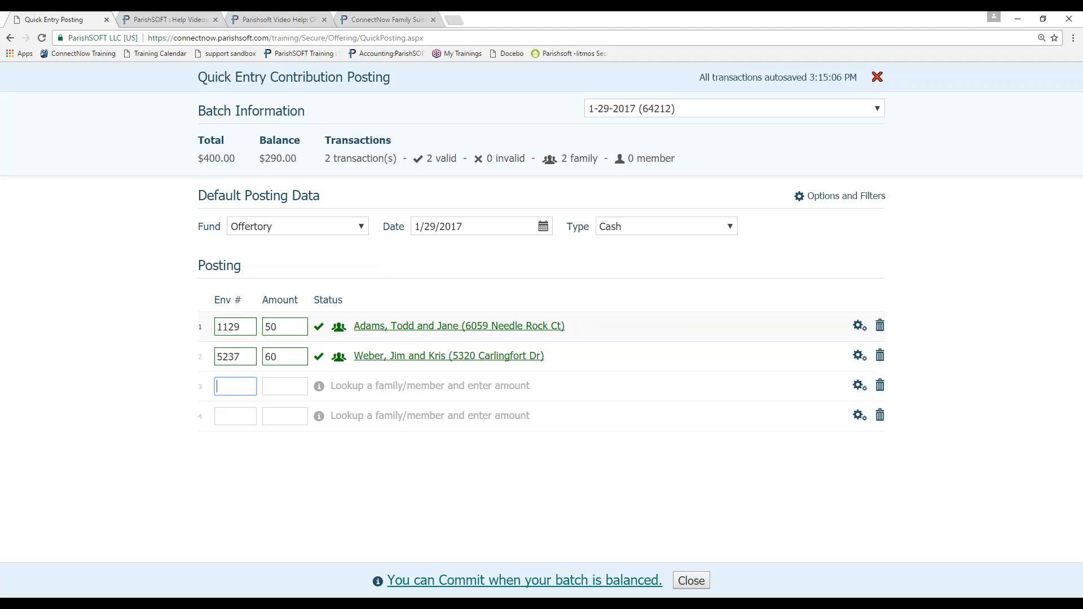
- Post a contribution of 60 on the third line using the next family's envelope number
type("8650")
key("Tab")
type("50")
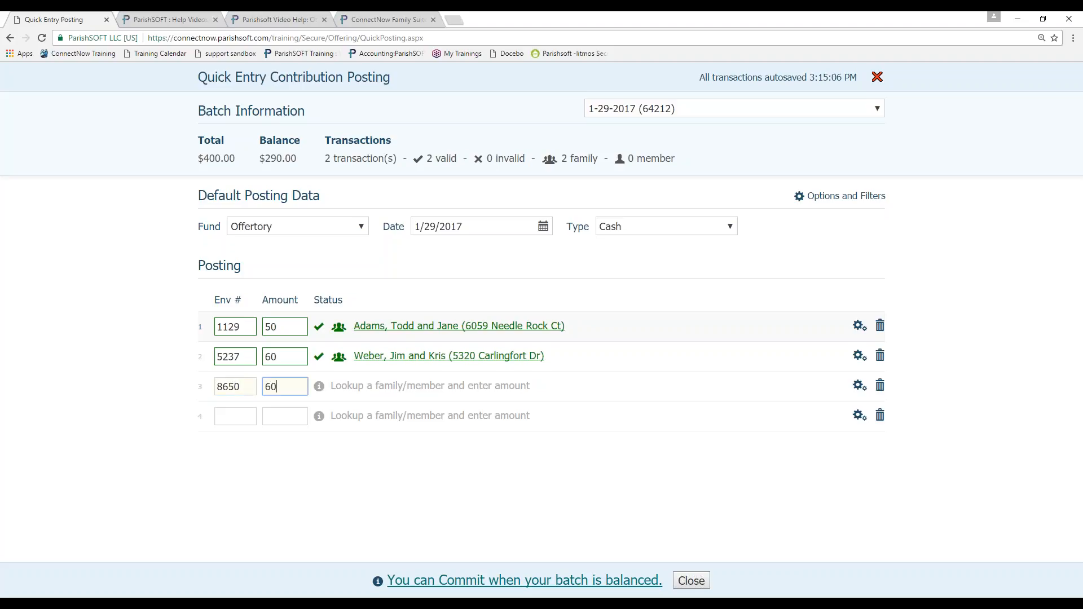
key("Return")
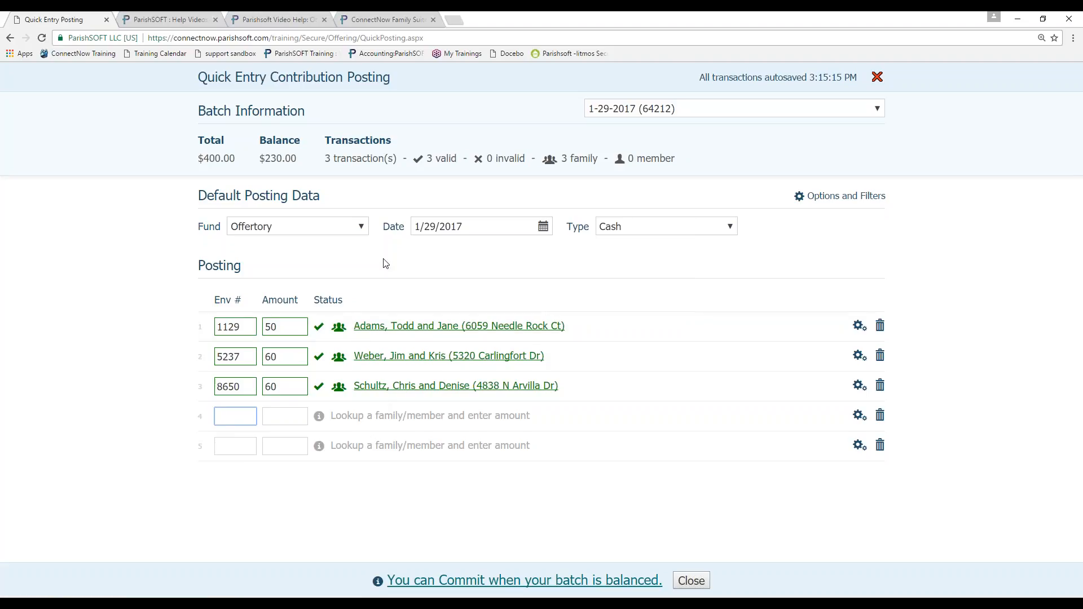
- Set the default fund to Building Fund Campaign and post 40 on the fourth line with the first family's envelope number
left_click(362, 230)
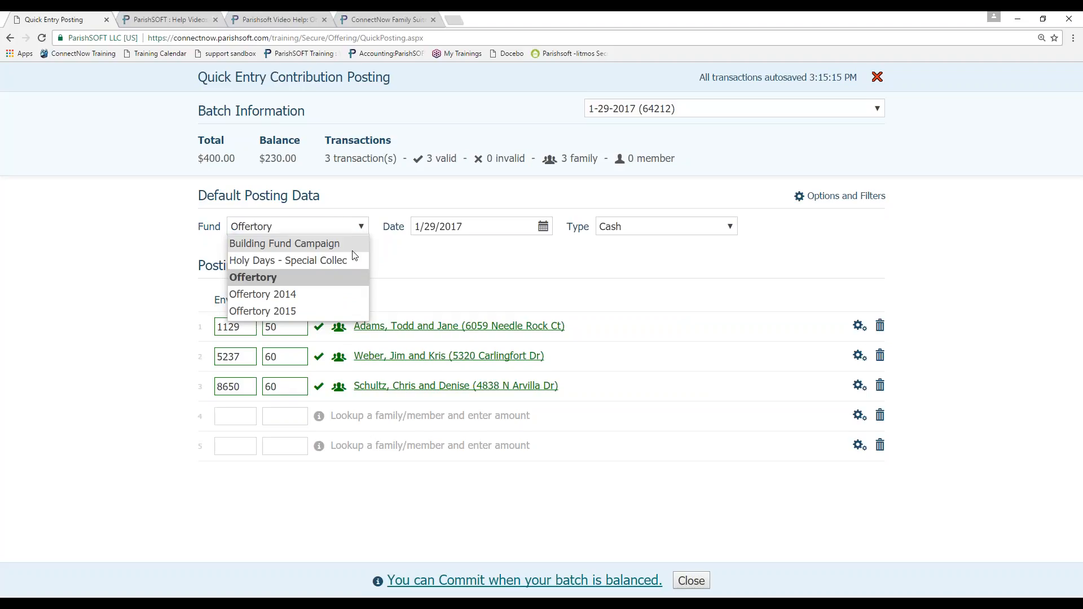
left_click(354, 244)
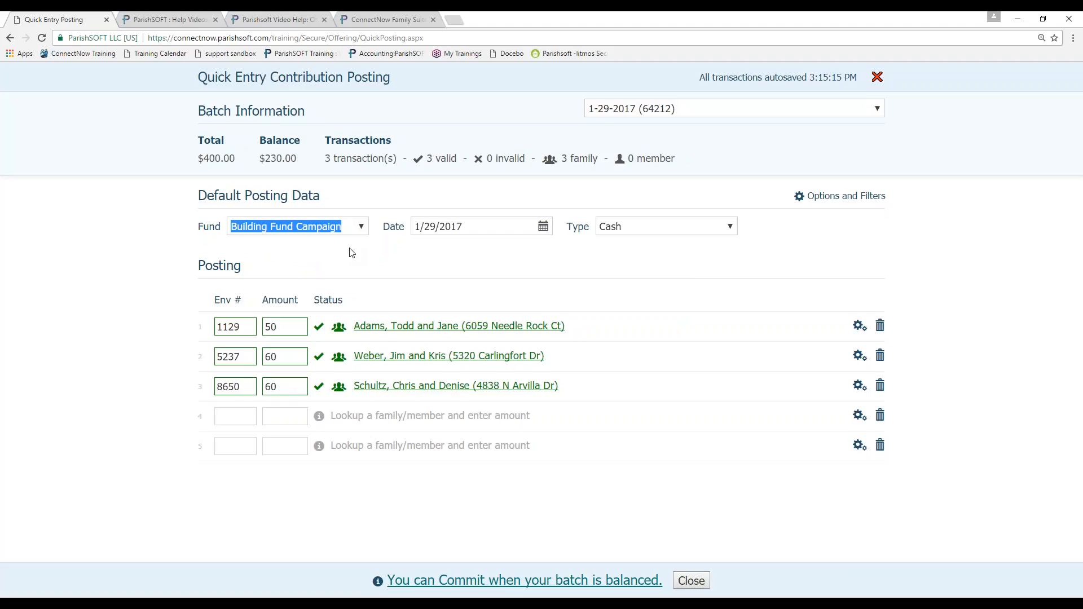
left_click(237, 413)
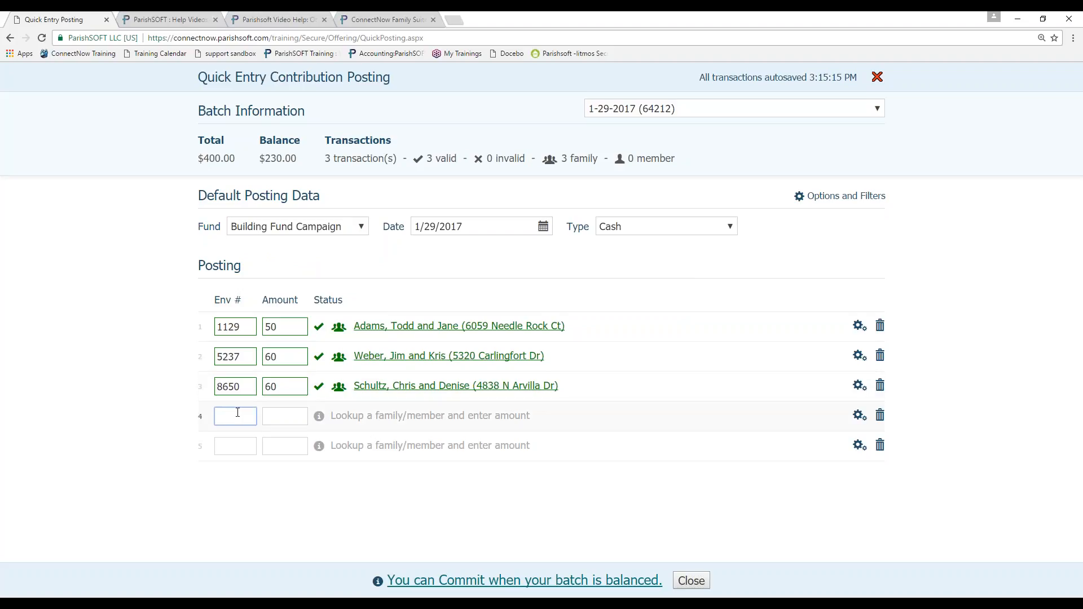
type("1129")
key("Tab")
type("40")
key("Tab")
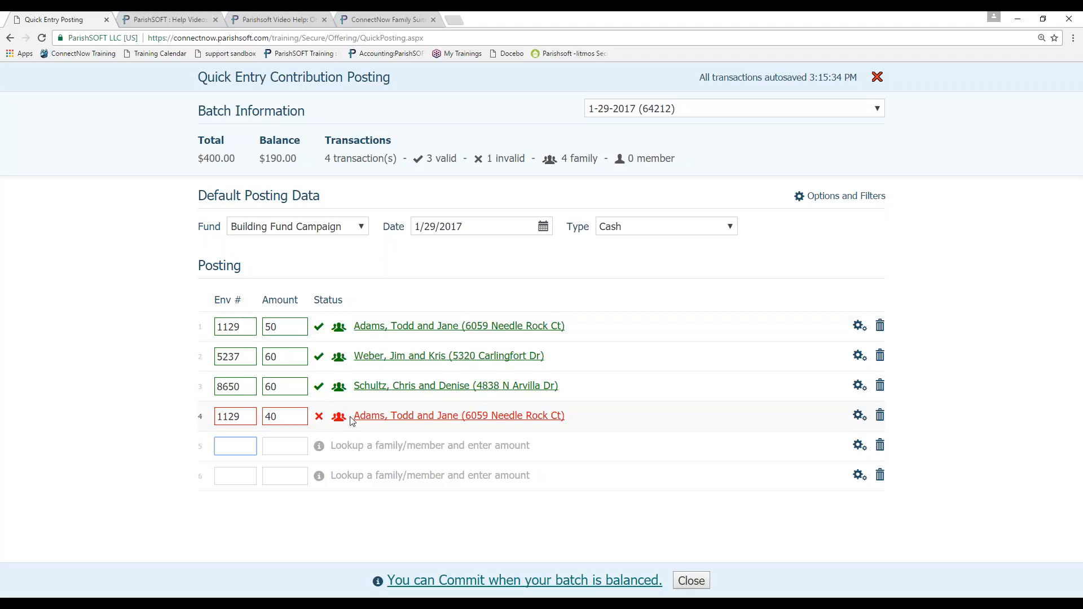
- Check the fourth line's error and change that line item's fund to Offertory
mouse_move(558, 418)
mouse_move(480, 420)
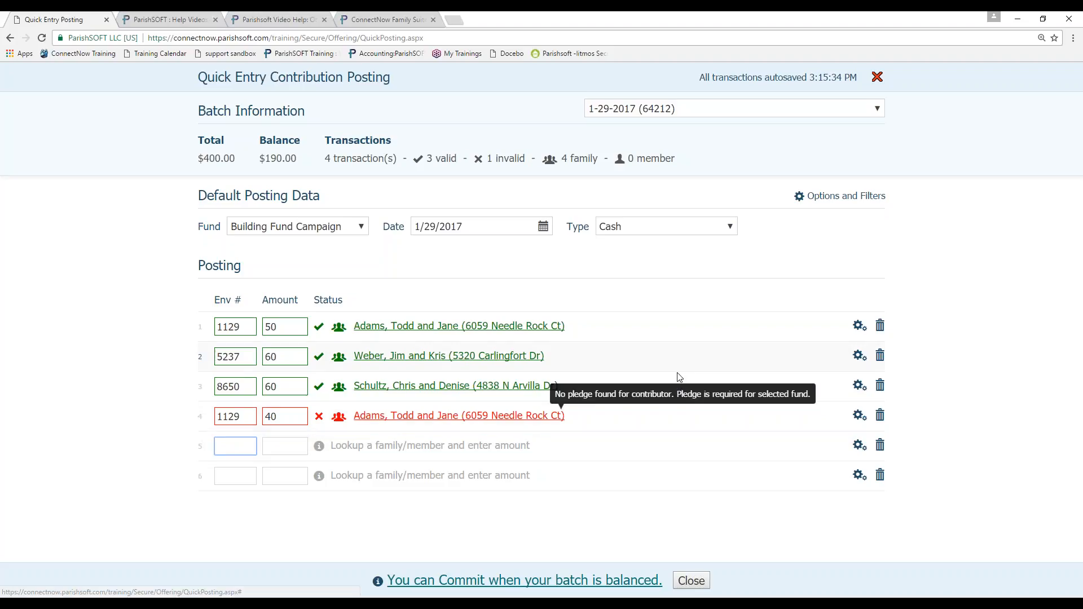
left_click(858, 419)
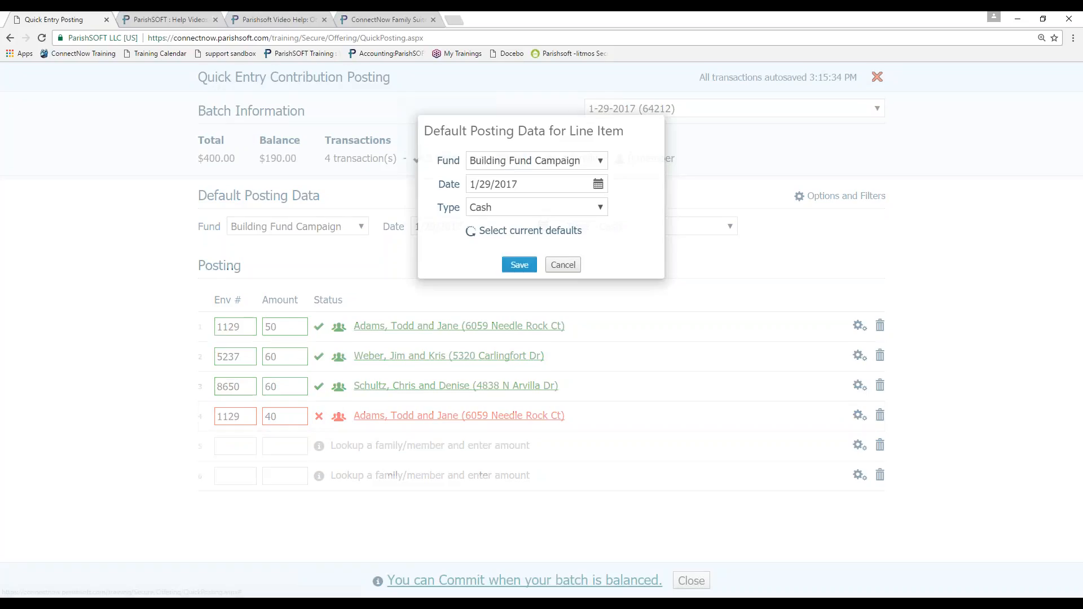
left_click(601, 162)
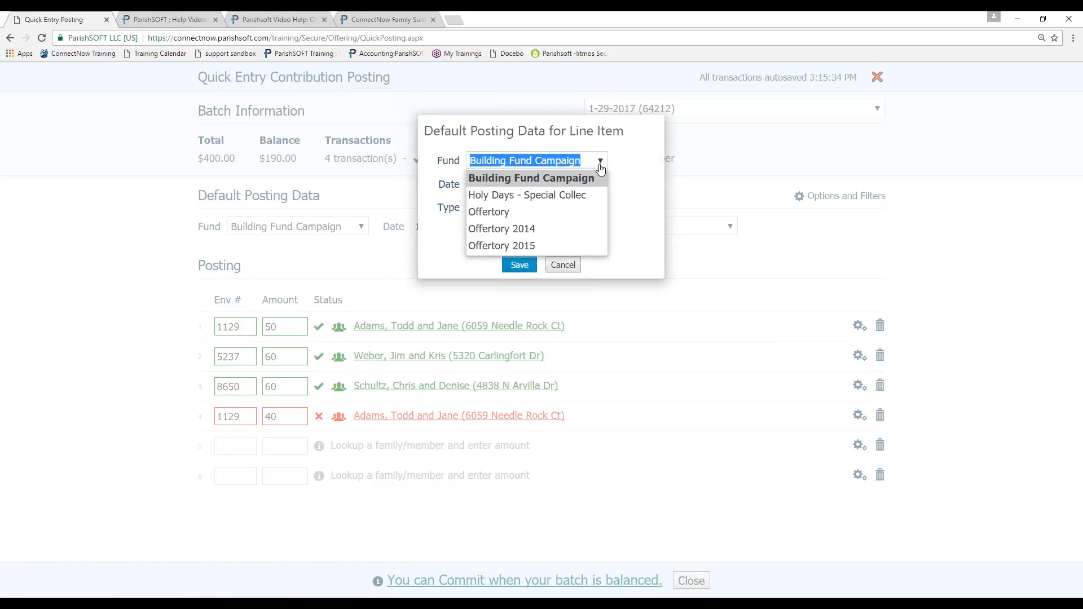
left_click(576, 211)
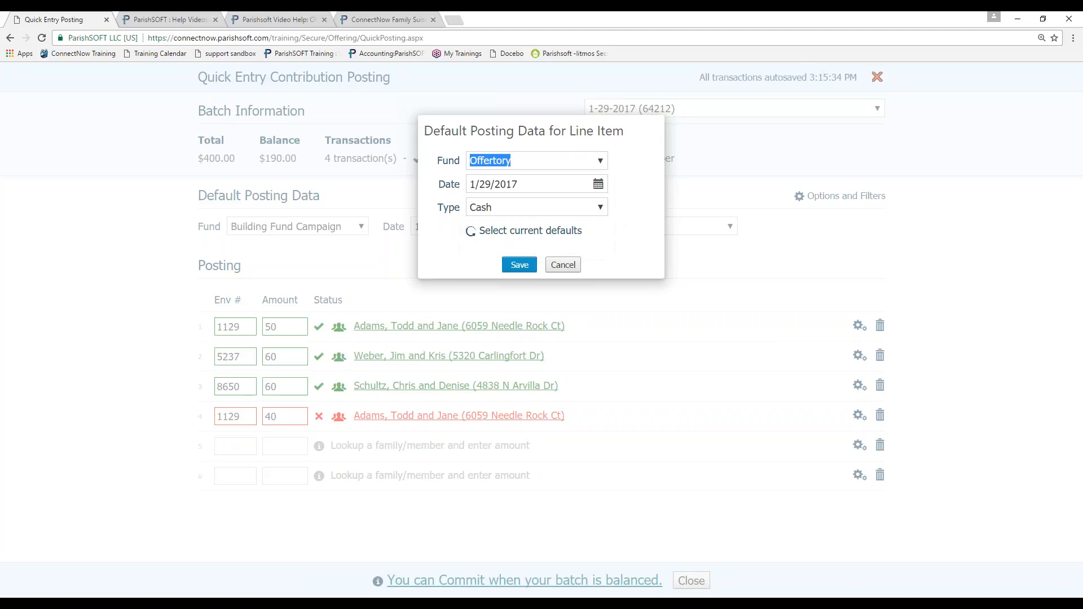
left_click(518, 264)
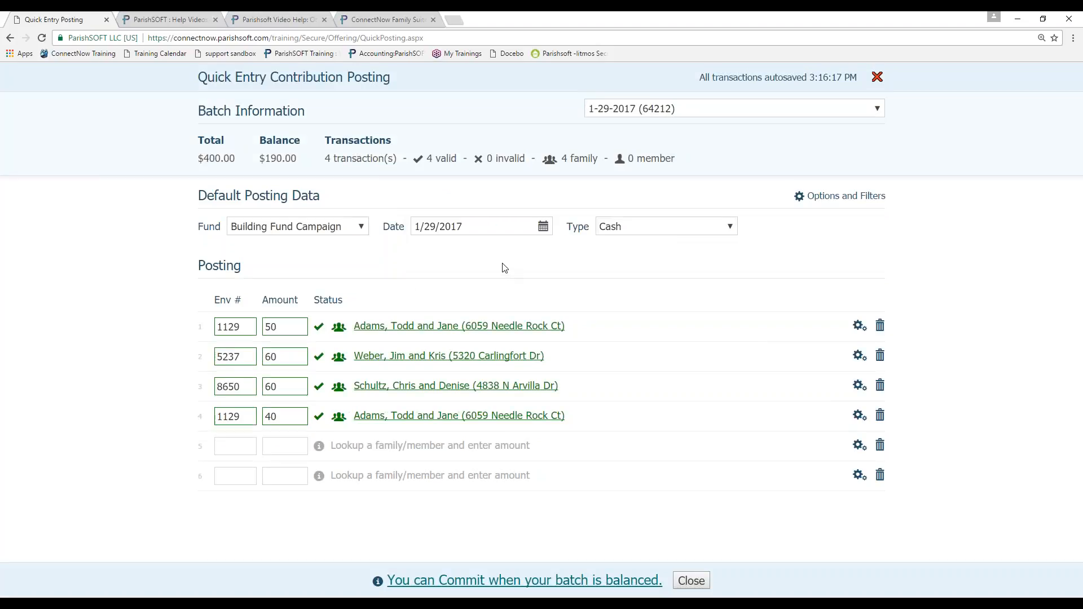
- Set the default fund to Holy Days - Special Collec and post 100 on the fifth line using the family's envelope number
left_click(358, 226)
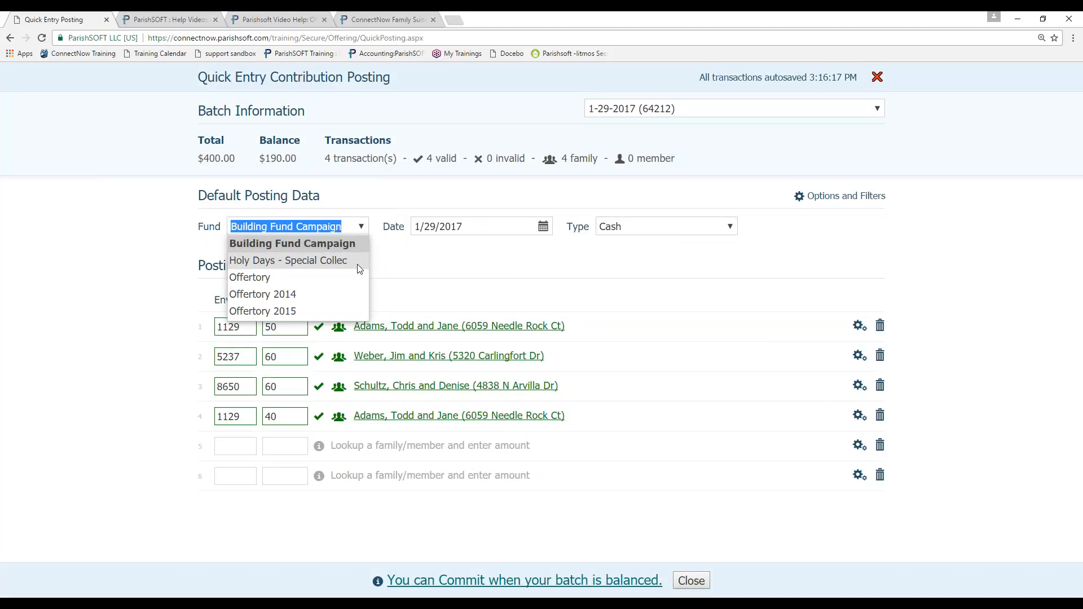
left_click(357, 261)
left_click(240, 447)
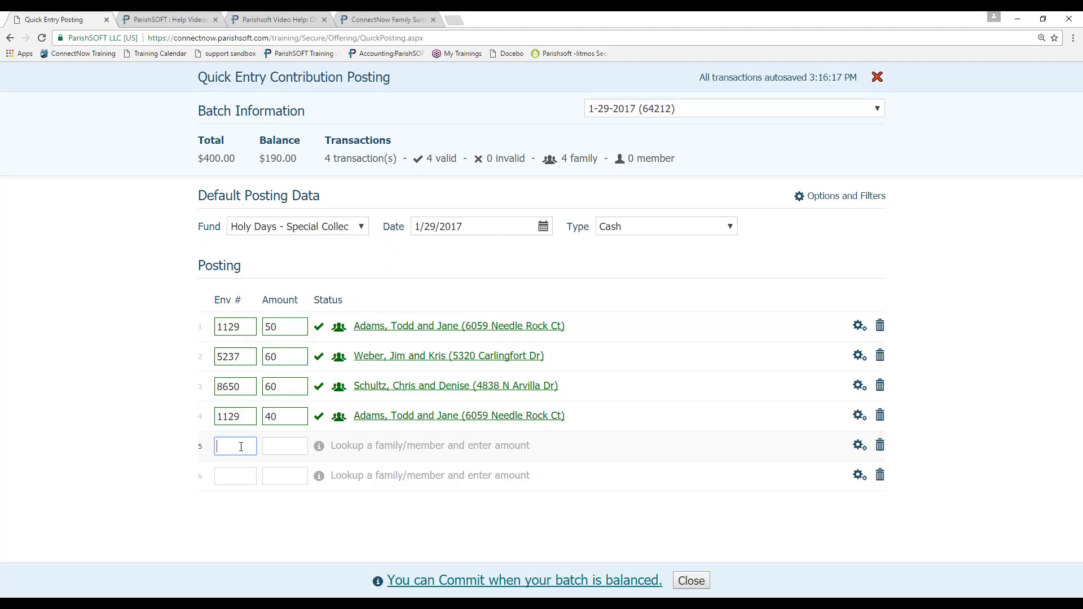
type("884")
key("Tab")
type("100")
key("Tab")
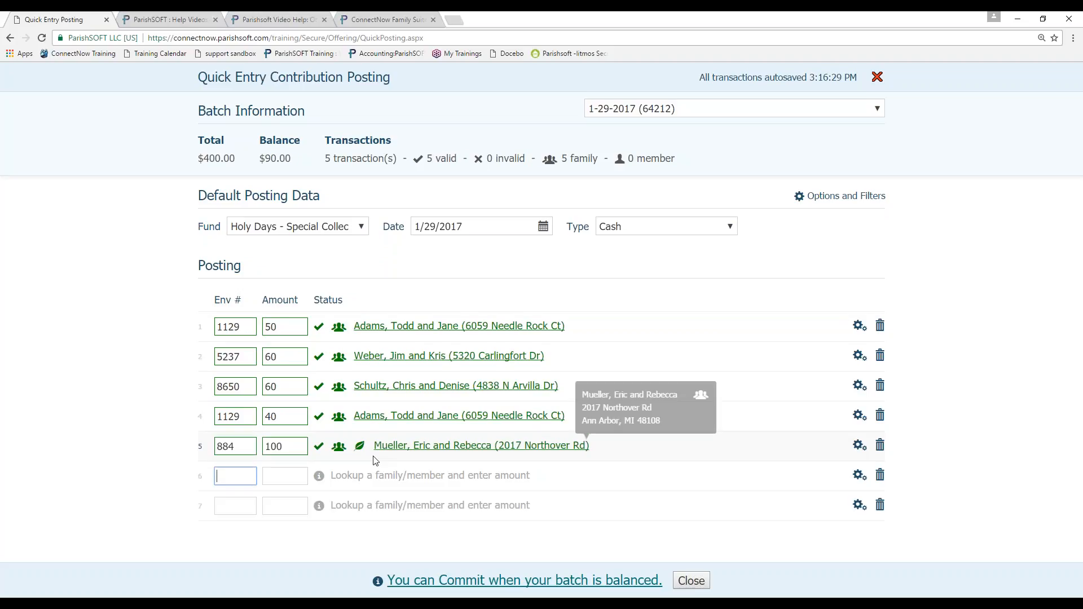
mouse_move(360, 453)
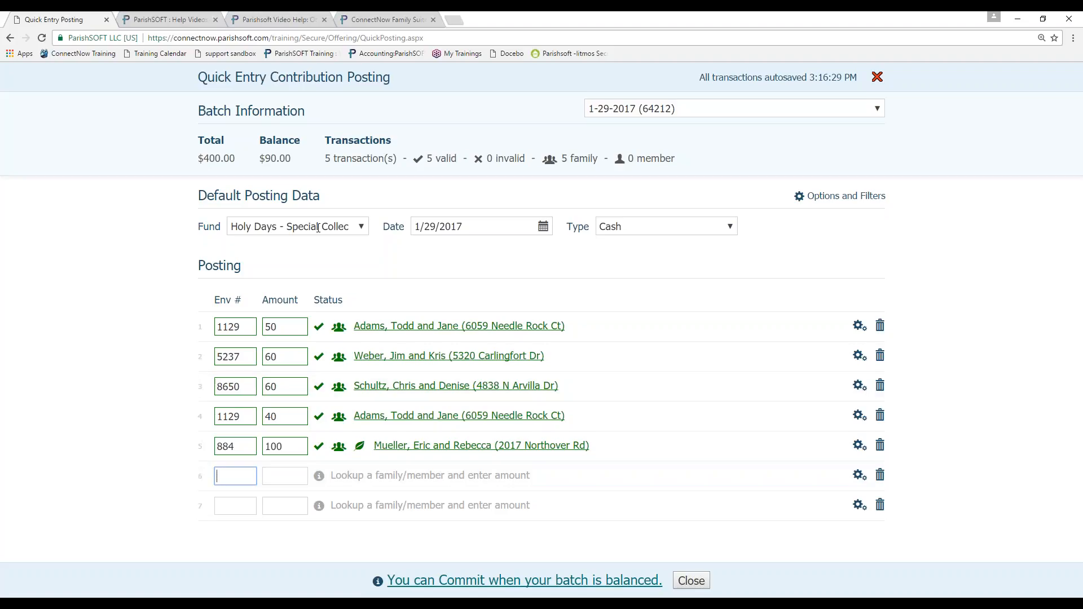
- Post a contribution of 300 on the sixth line using the family's envelope number
type("6332")
key("Tab")
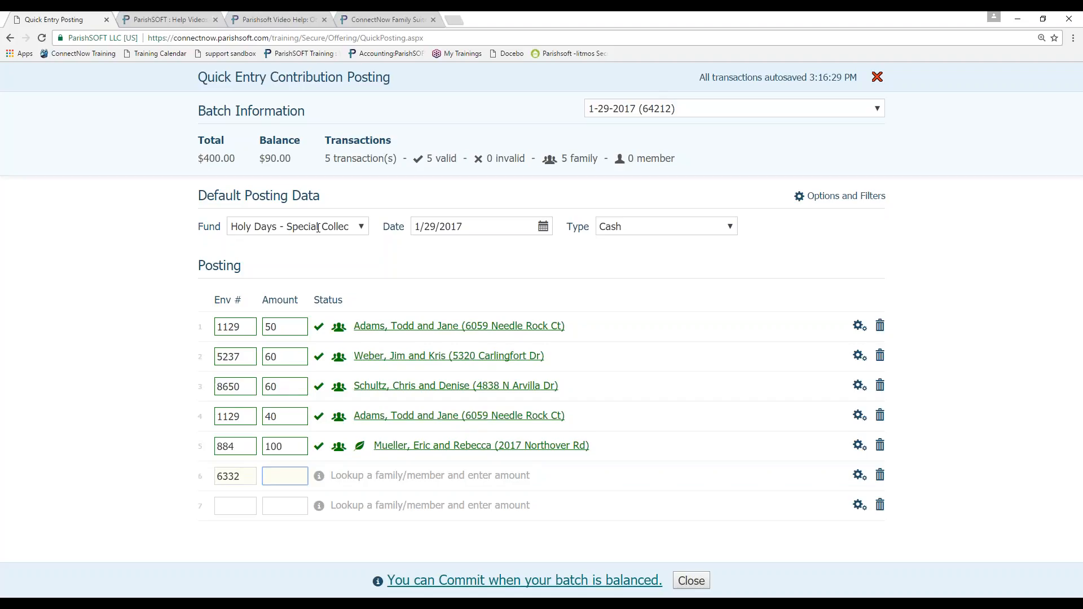
type("90")
key("Return")
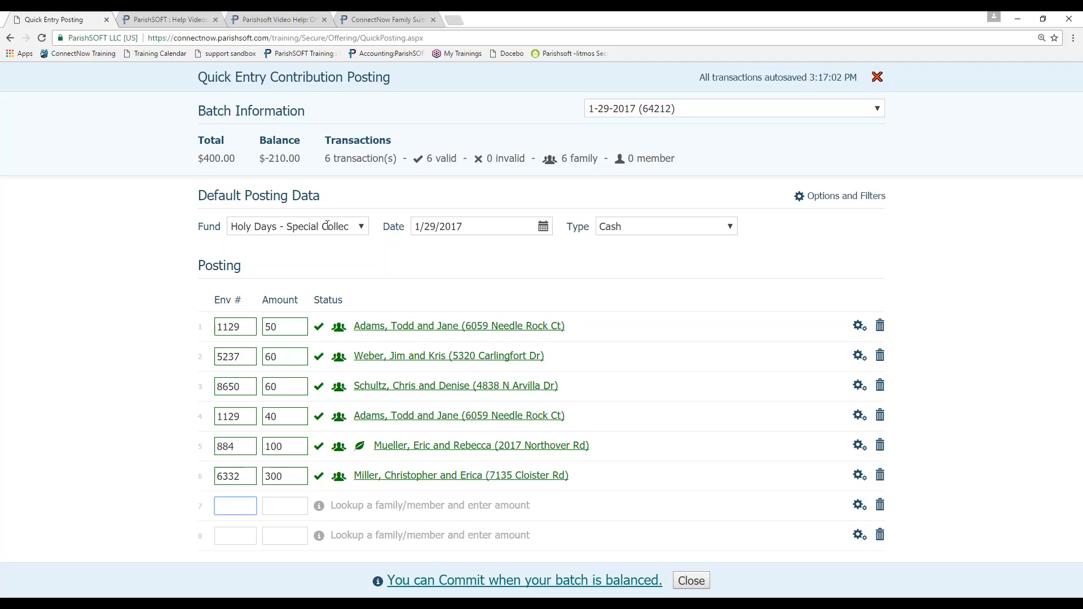
- Change the sixth line's contribution amount to 200
left_click(272, 476)
key("BackSpace")
type("2")
key("Return")
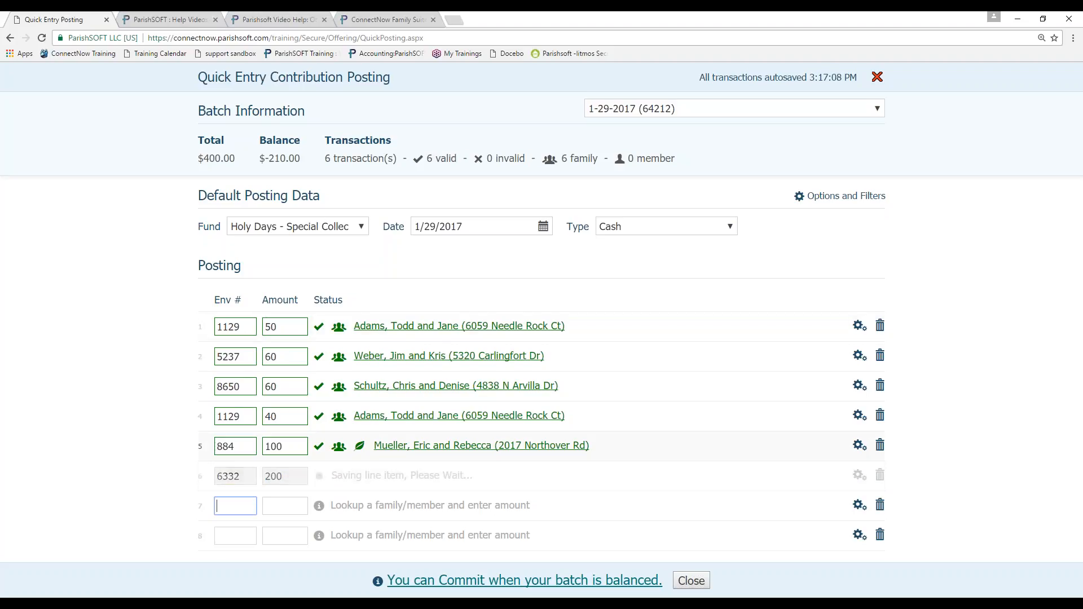
- Change the sixth line's contribution amount to 10
key("shift+Tab")
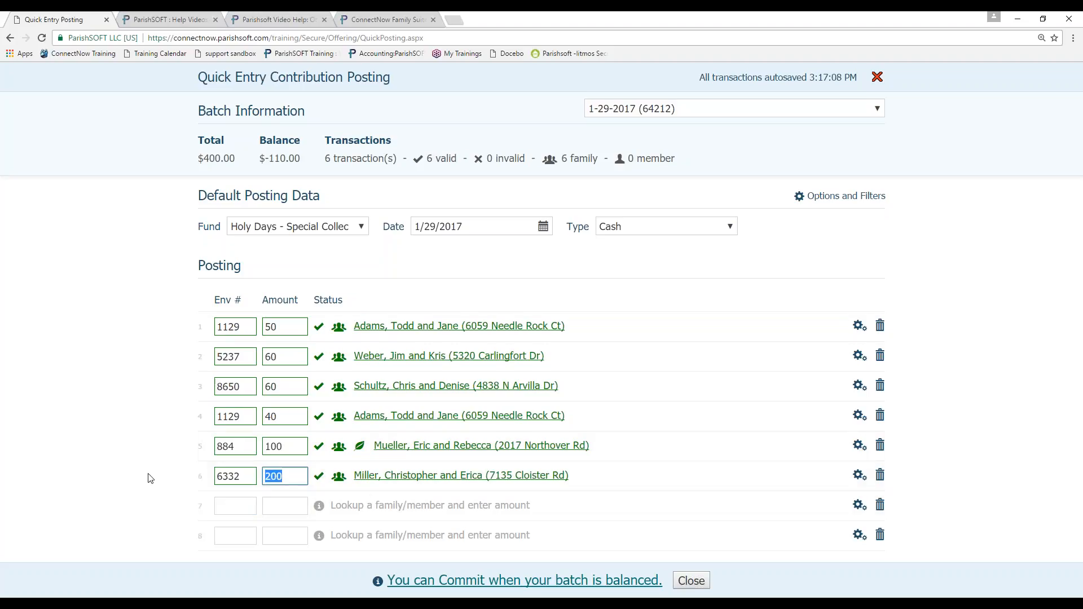
type("10")
key("Return")
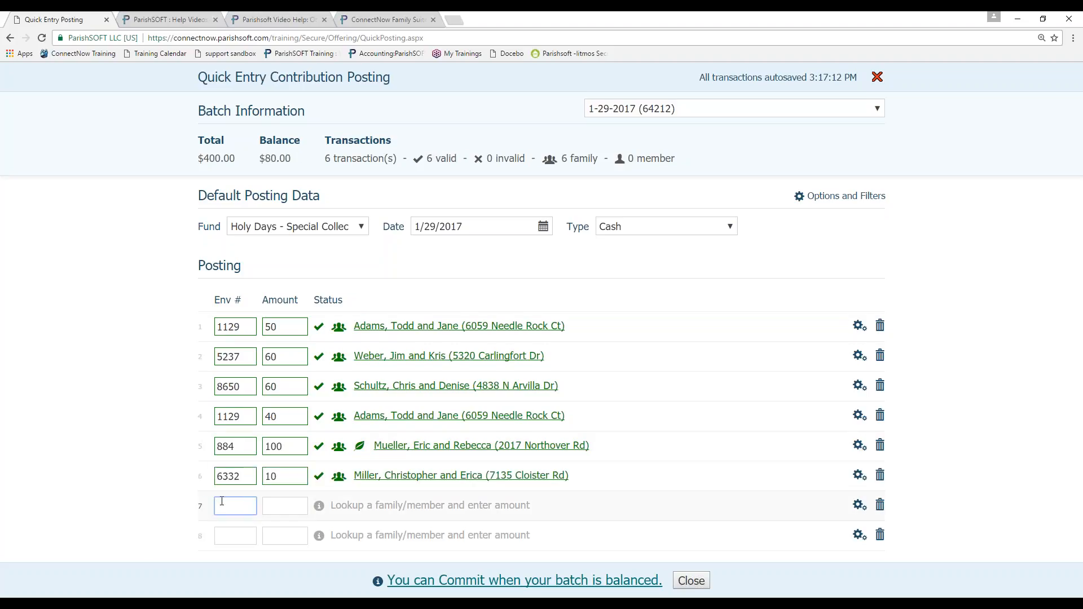
- Post a contribution of 10 on the seventh line using the family's envelope number
type("5004")
key("Tab")
type("10")
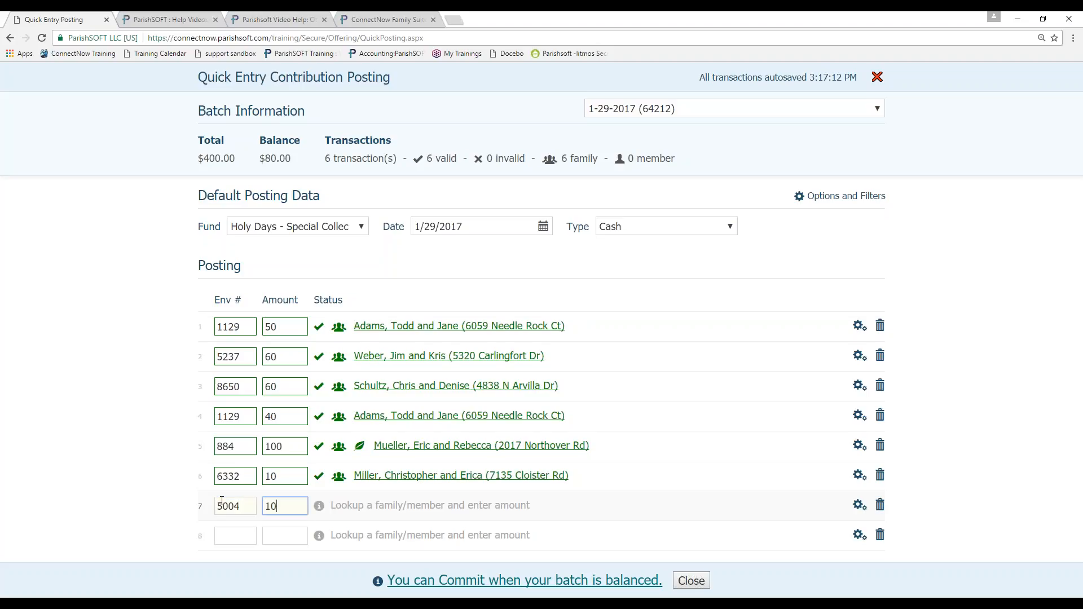
key("Return")
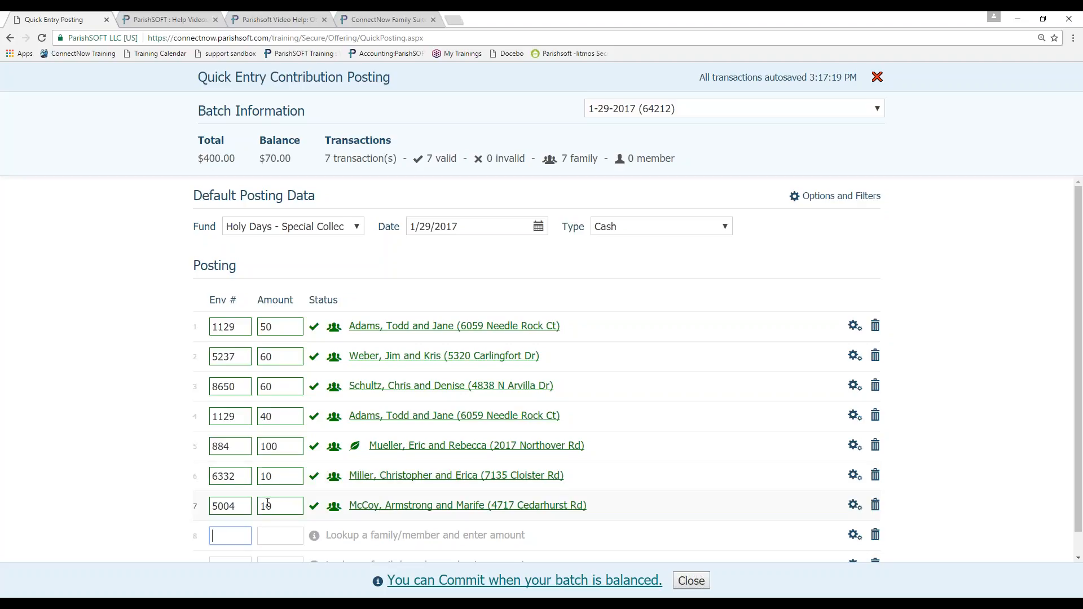
- Change the seventh line's contribution amount to 80
left_click(282, 498)
type("8")
key("Return")
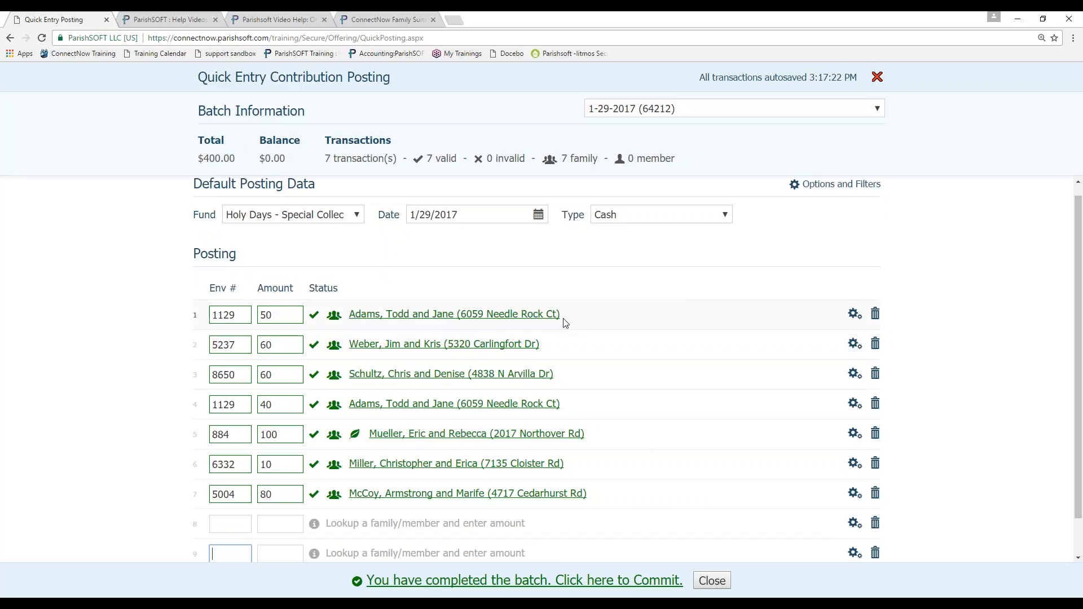
- Close the contribution posting page and open the Quick Entry Batch Report for the 1-29-2017 batch
mouse_move(541, 324)
mouse_move(375, 320)
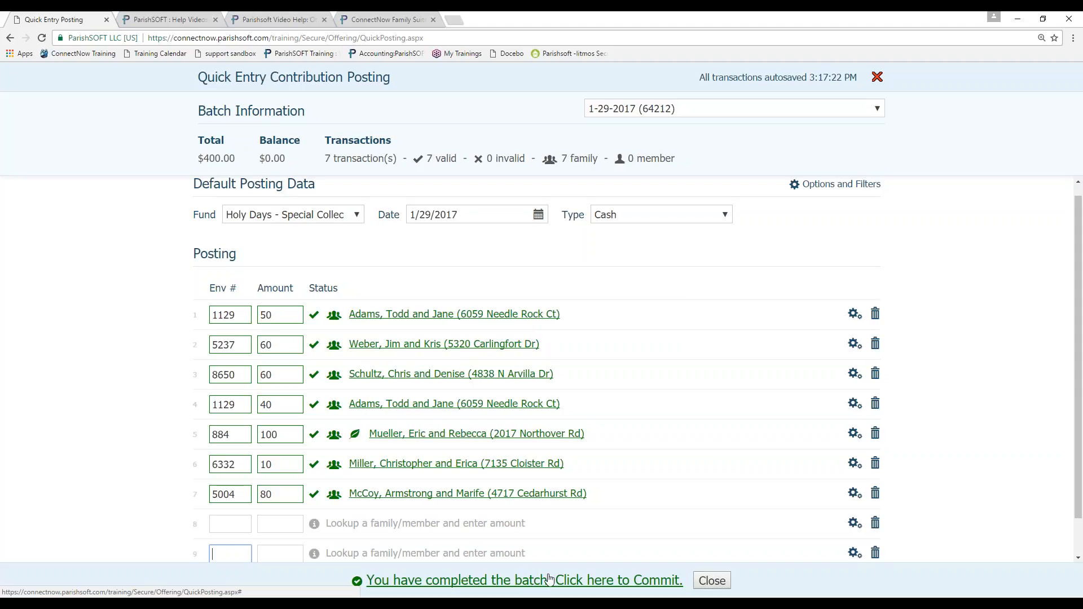
left_click(707, 584)
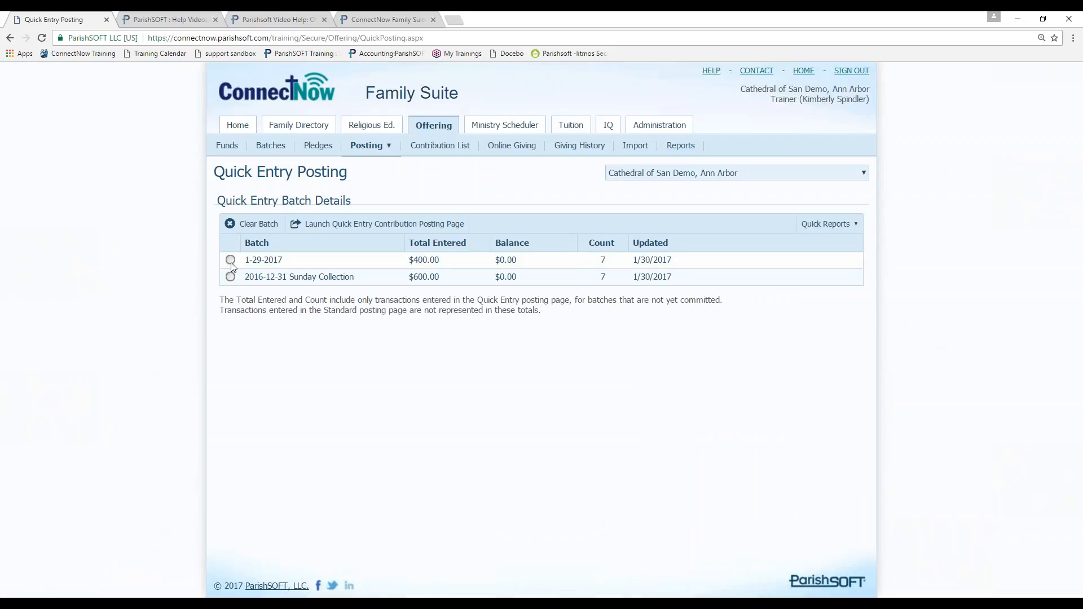
left_click(230, 260)
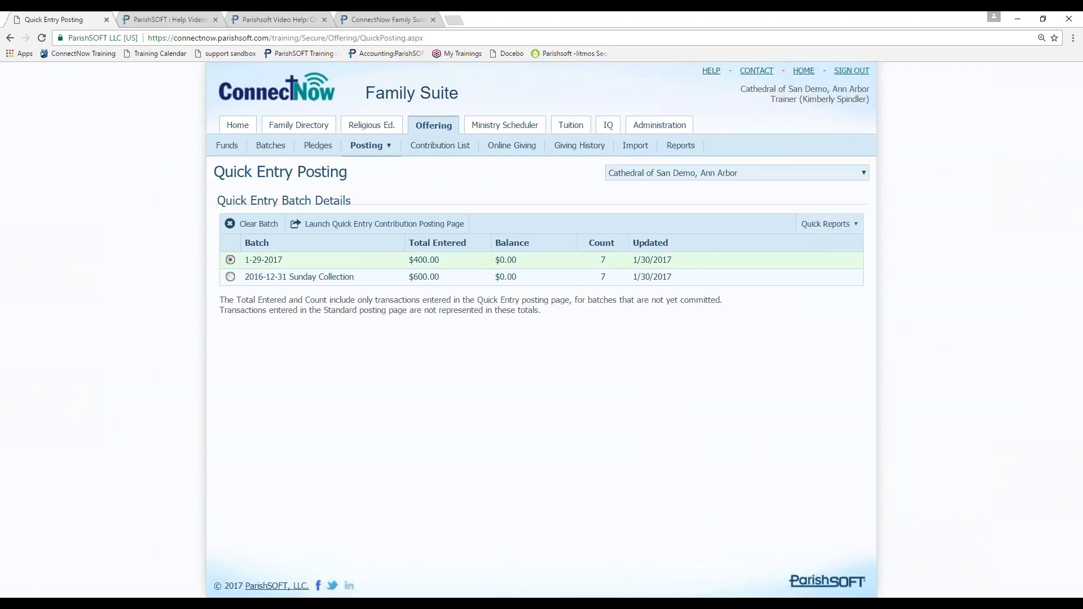
left_click(821, 225)
left_click(820, 256)
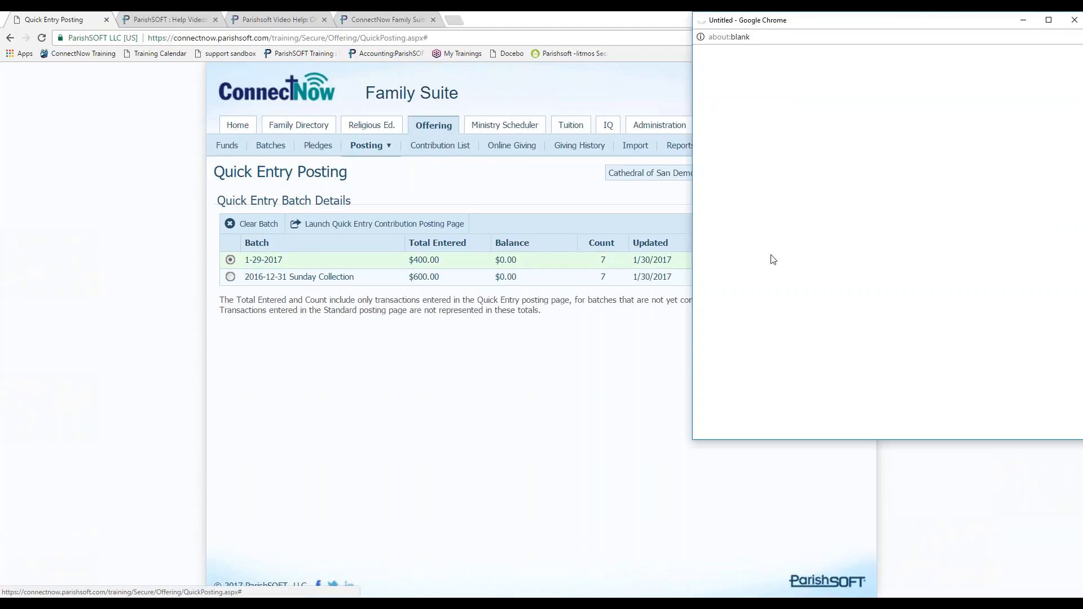
left_click_drag(689, 234, 108, 234)
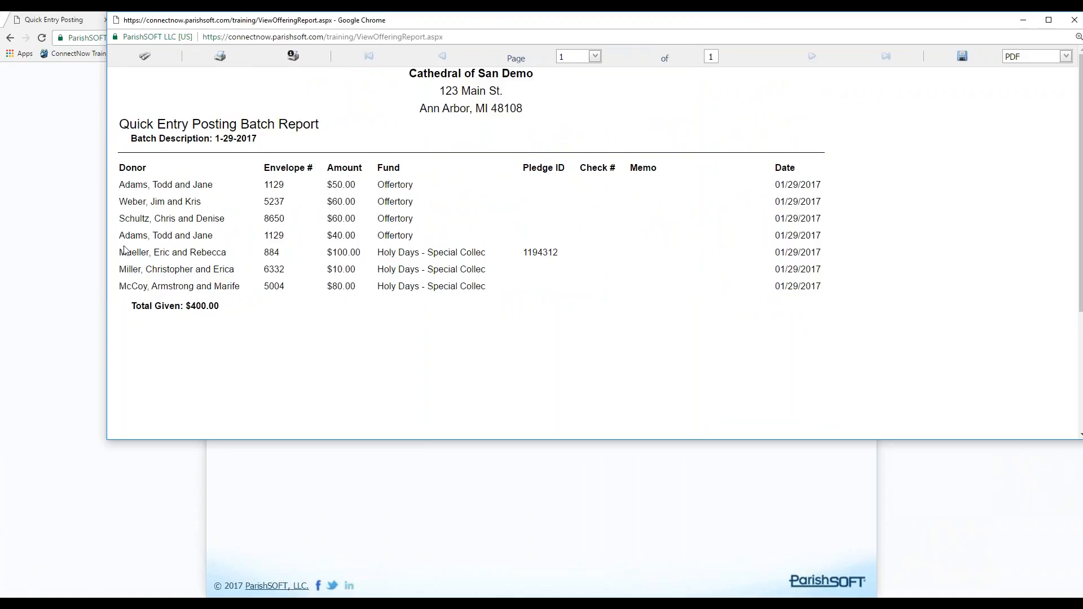
- Examine the Holy Days - Special Collec lines in the batch report and close the report window
left_click_drag(124, 251, 889, 277)
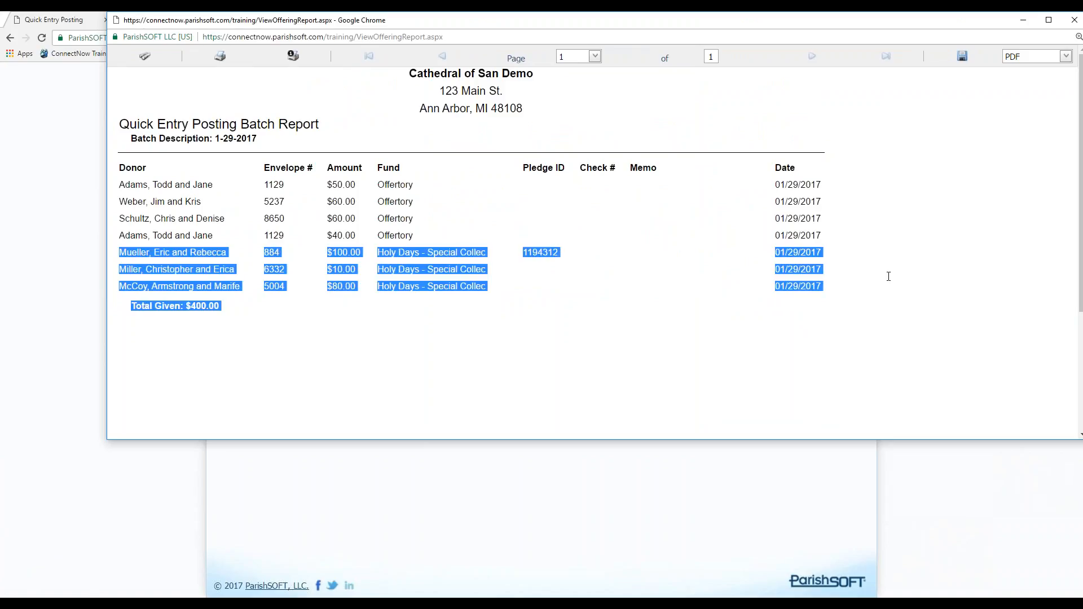
left_click(477, 286)
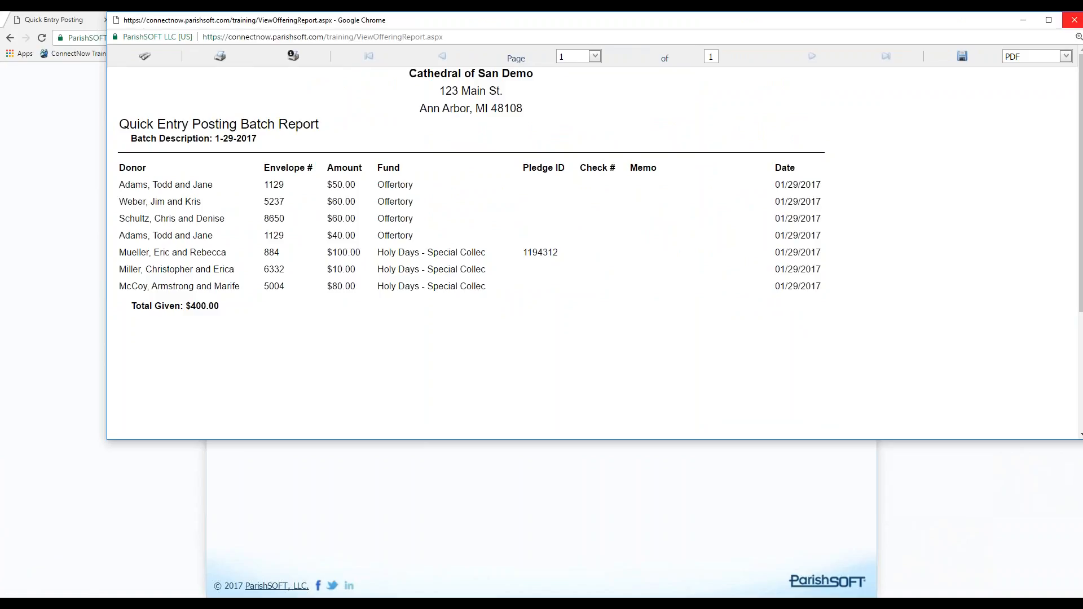
left_click(1074, 20)
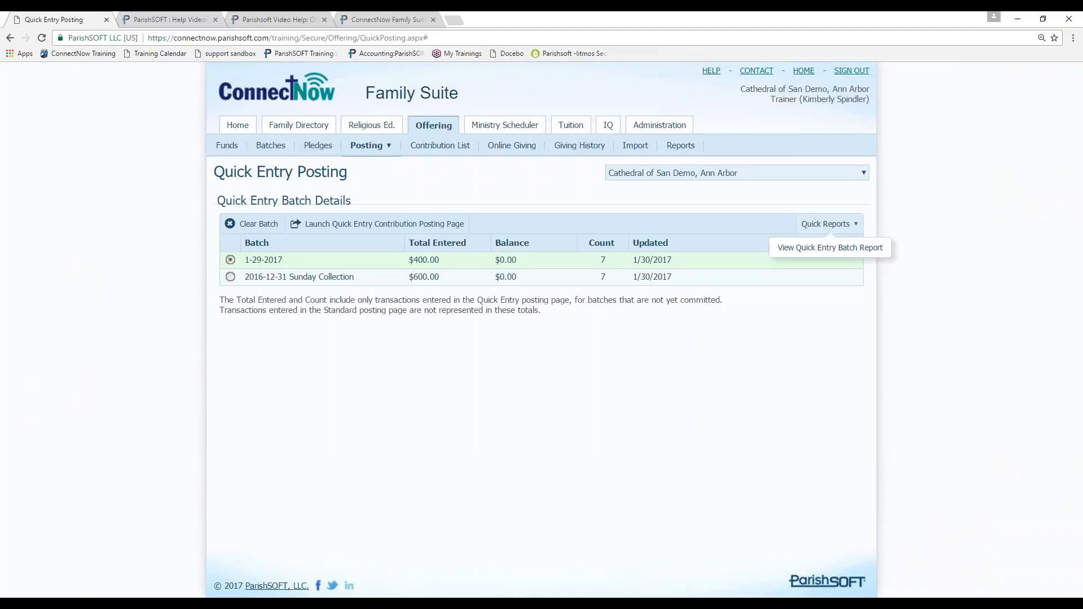
- Relaunch the 1-29-2017 batch in quick entry posting and commit it without closing the batch
left_click(576, 146)
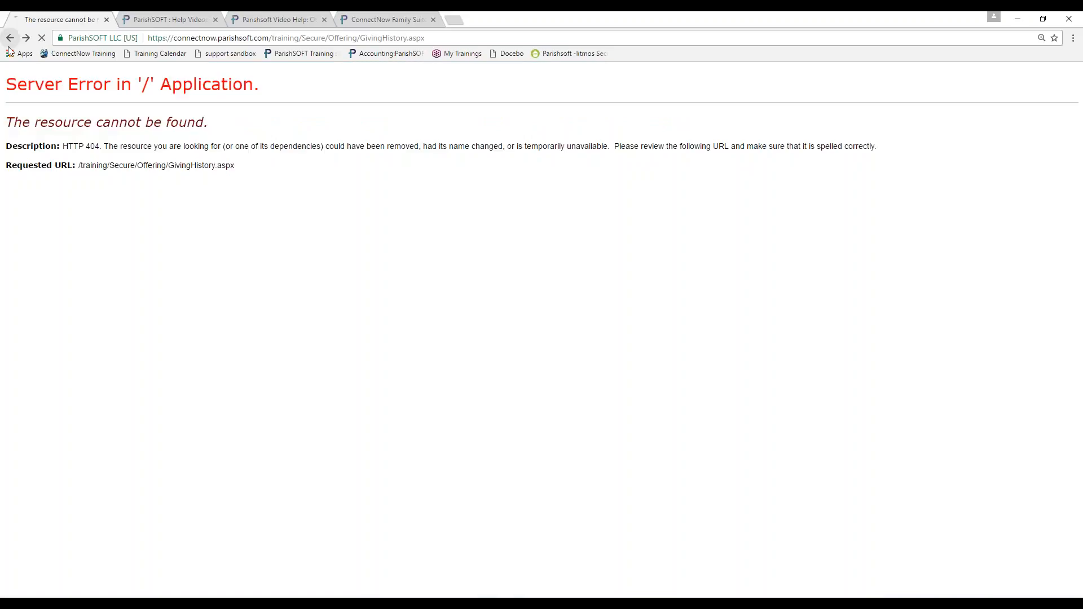
left_click(10, 39)
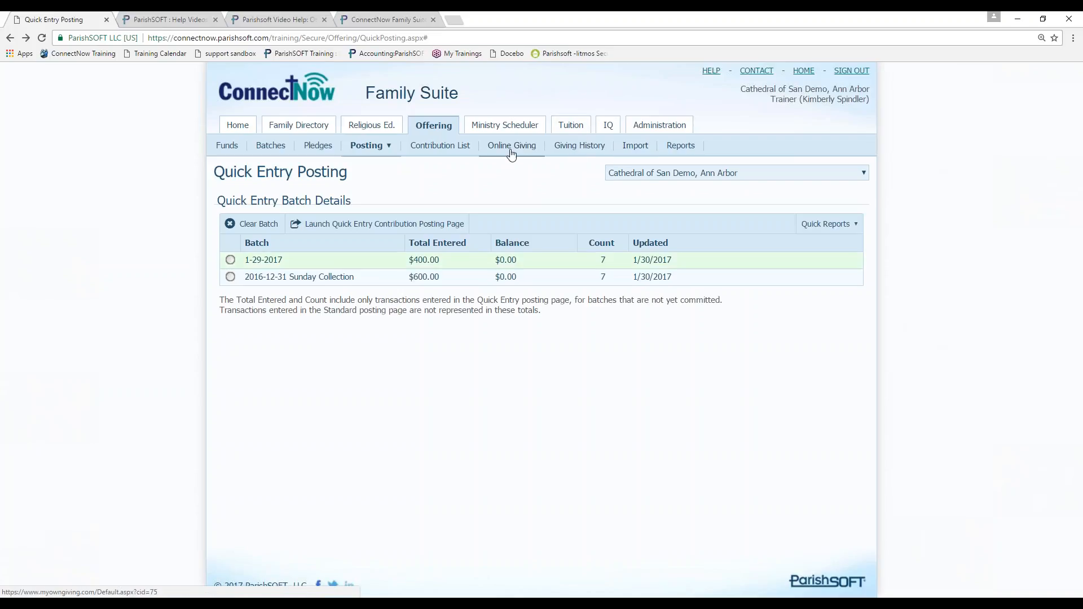
left_click(231, 261)
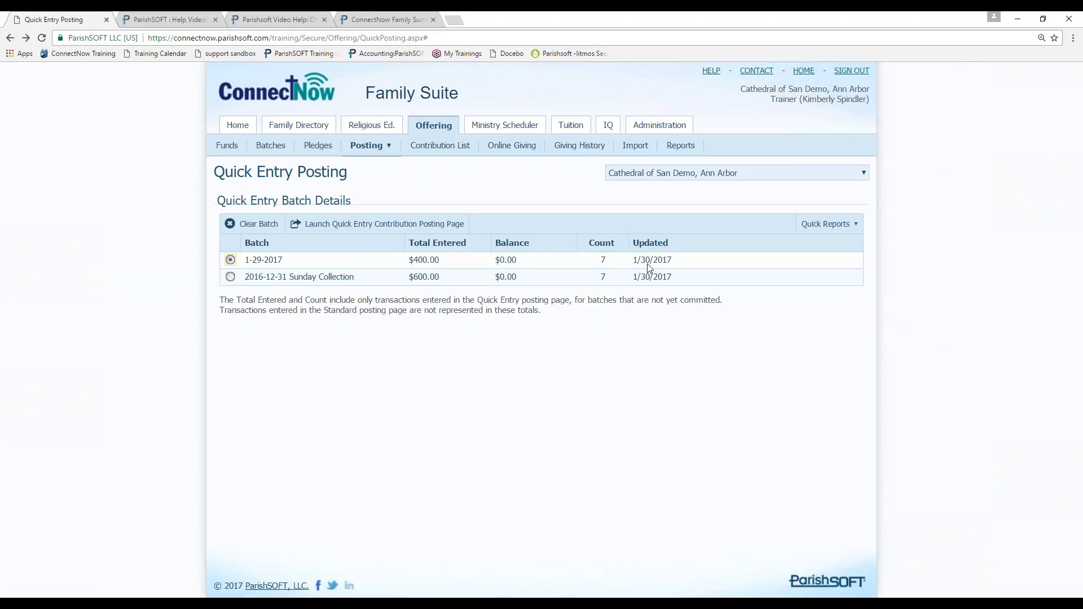
left_click(827, 224)
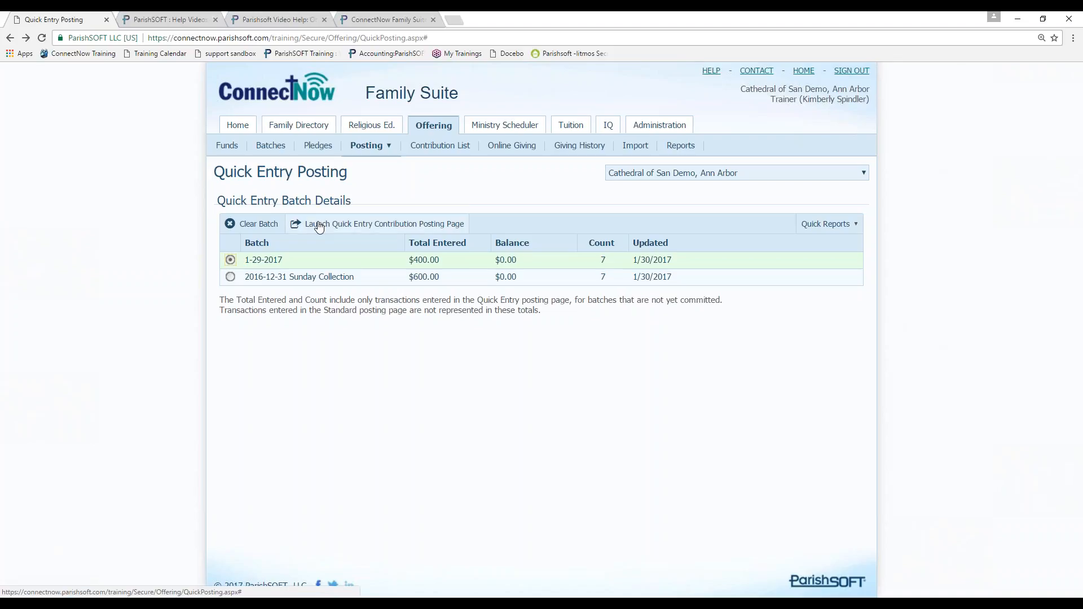
left_click(384, 224)
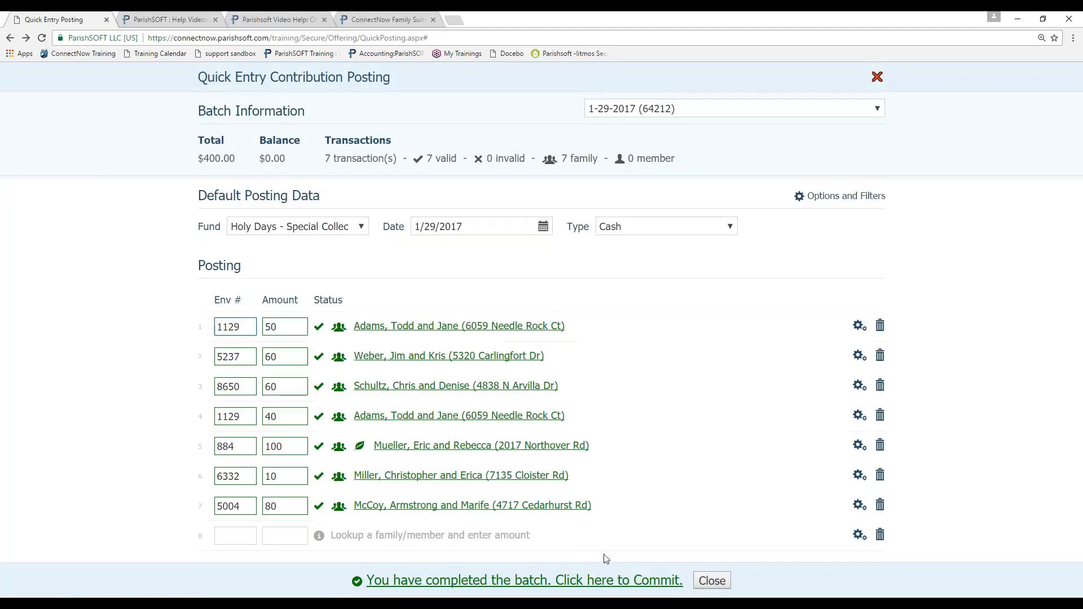
left_click(584, 581)
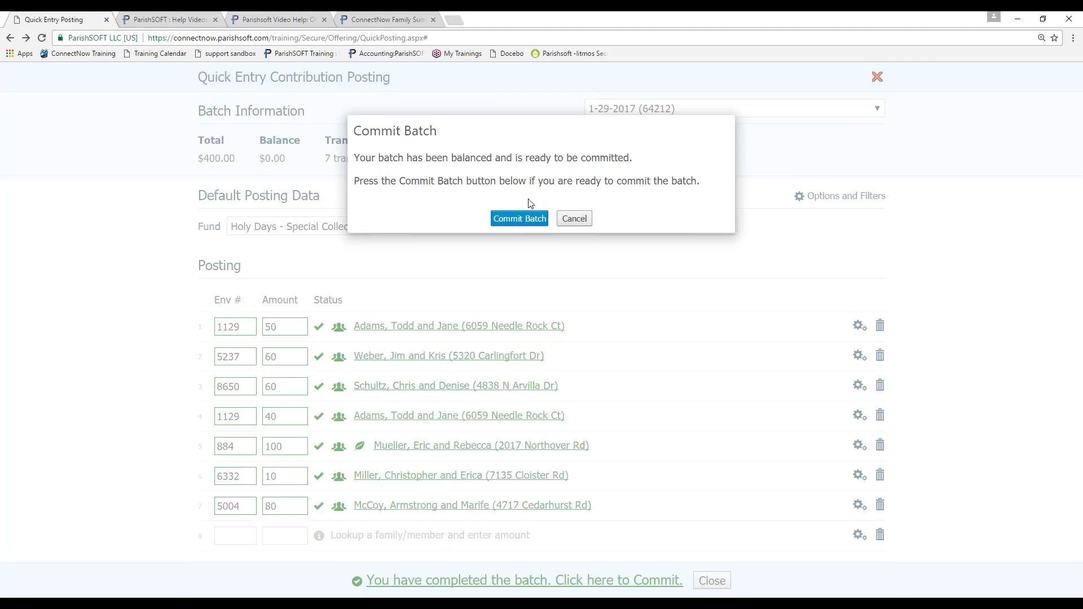
left_click(520, 219)
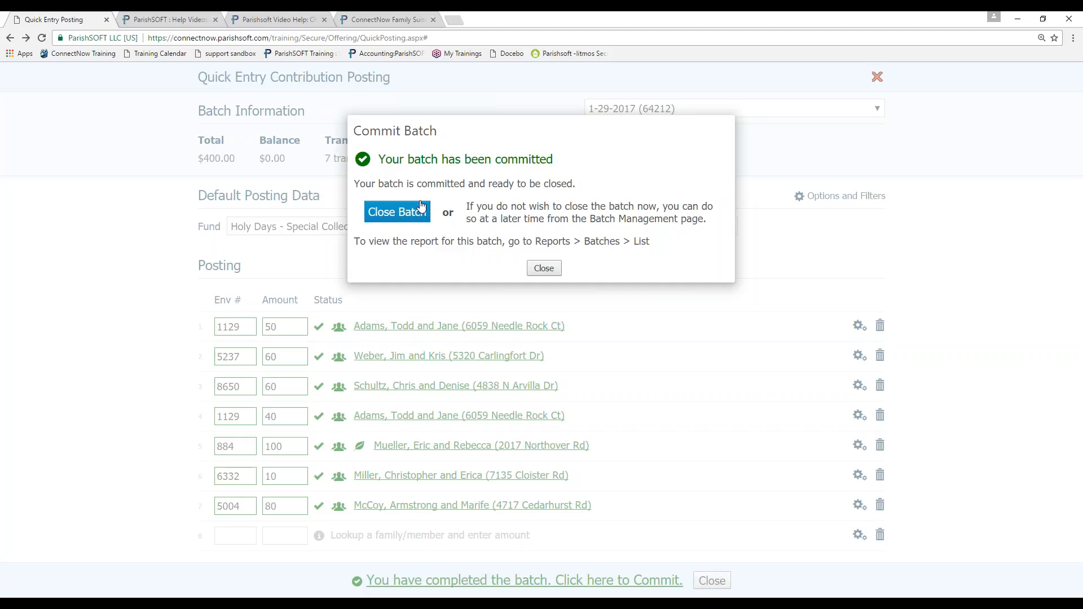
left_click(545, 269)
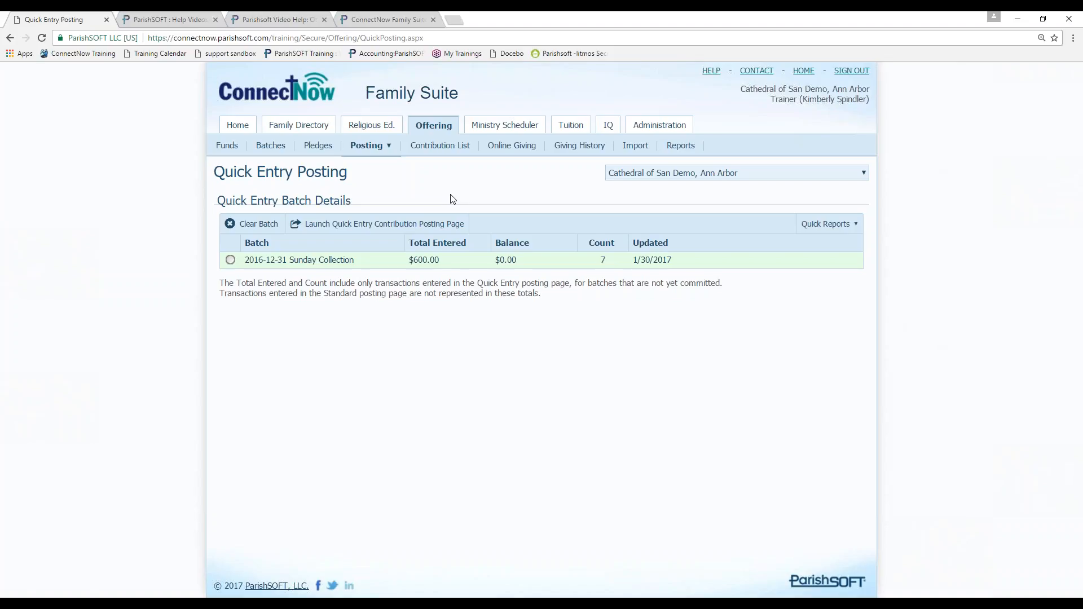
- Check the posted contributions in the Contribution List and filter Batch Management by Committed status
left_click(447, 148)
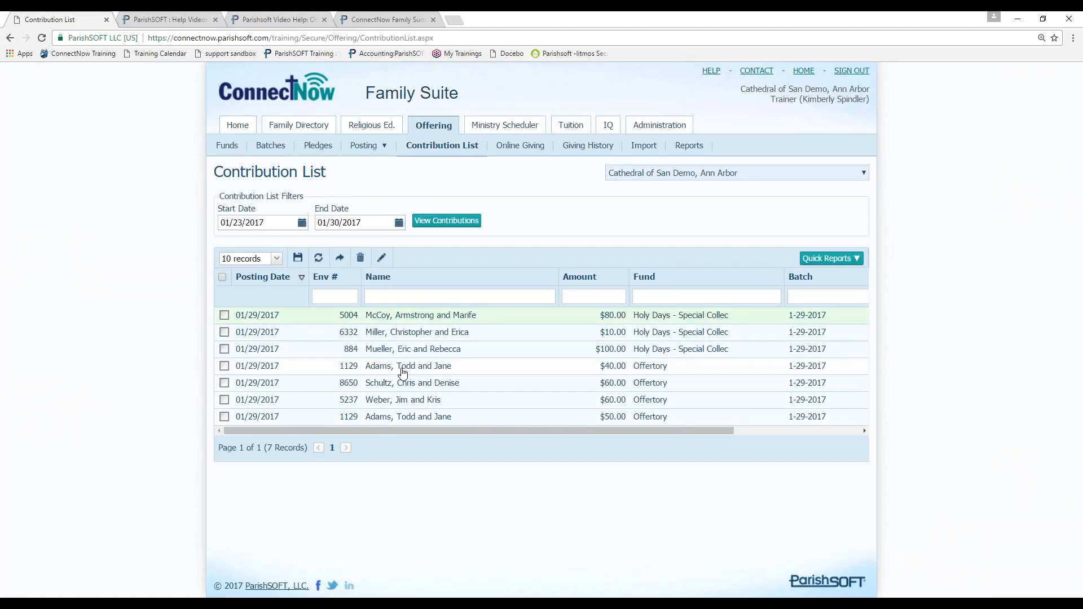
mouse_move(360, 150)
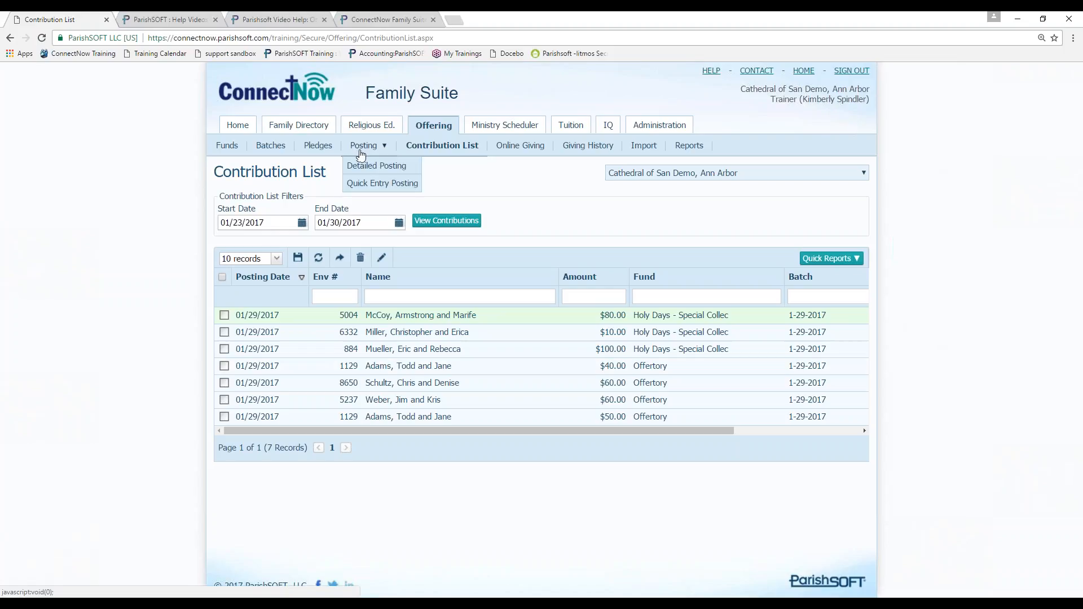
left_click(282, 151)
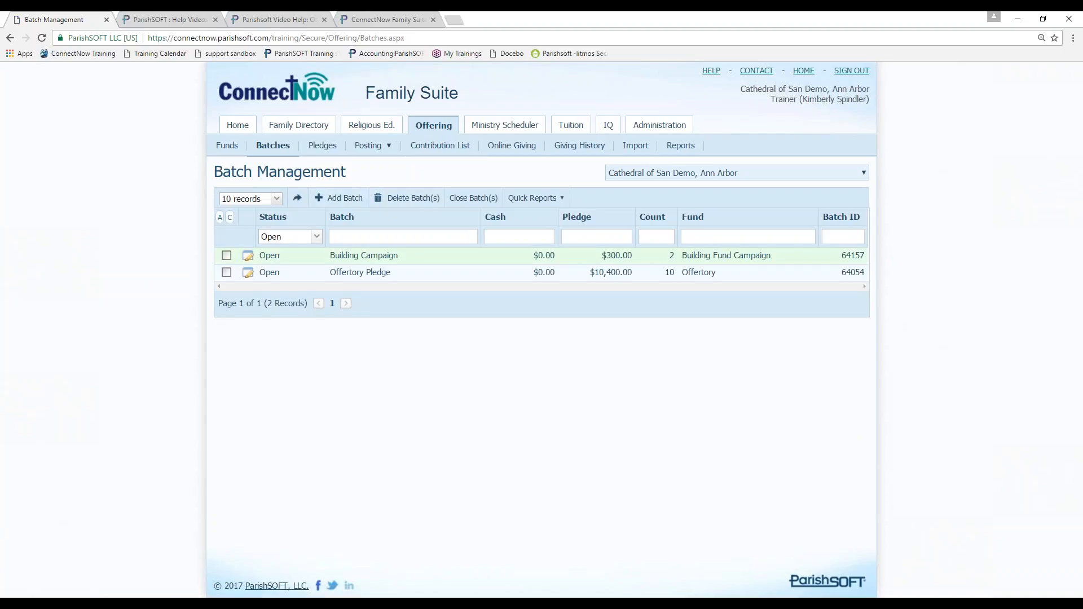
left_click(286, 236)
left_click(289, 297)
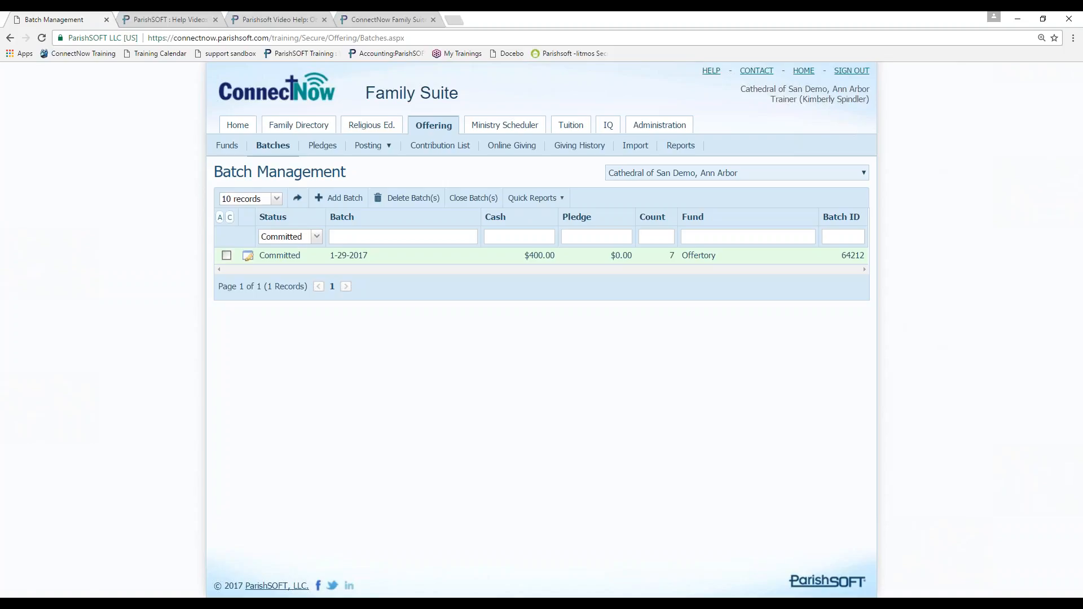
- Close the committed 1-29-2017 batch from its batch details
left_click(349, 256)
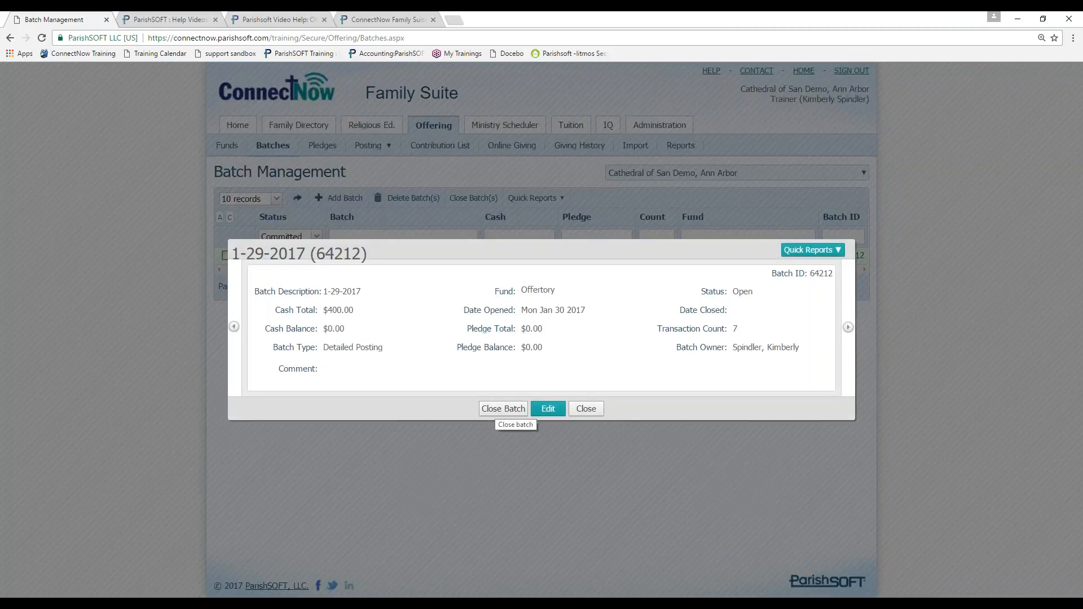
left_click(503, 408)
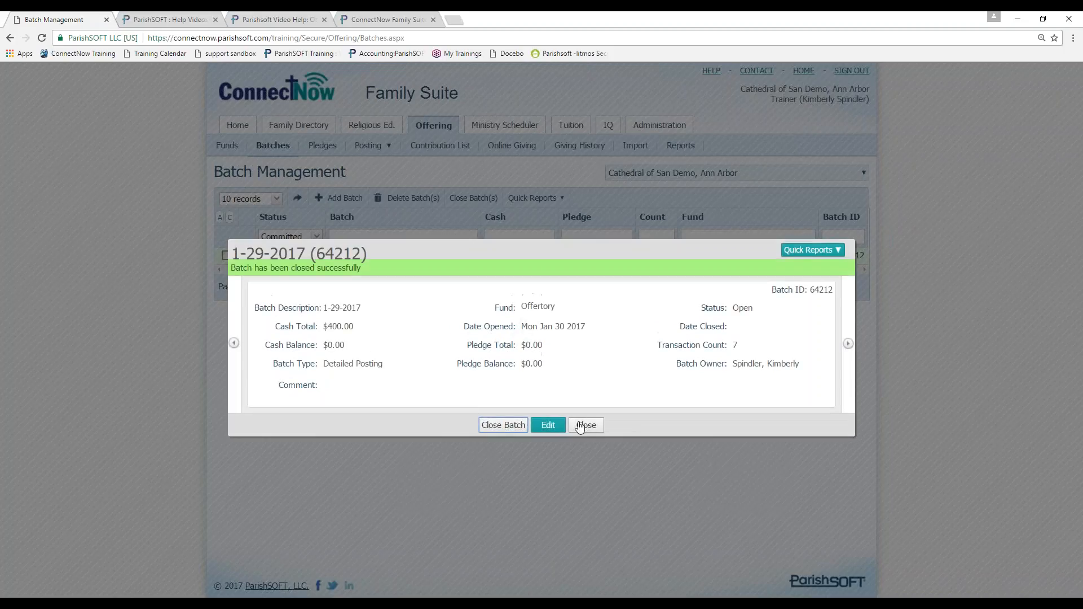
left_click(580, 426)
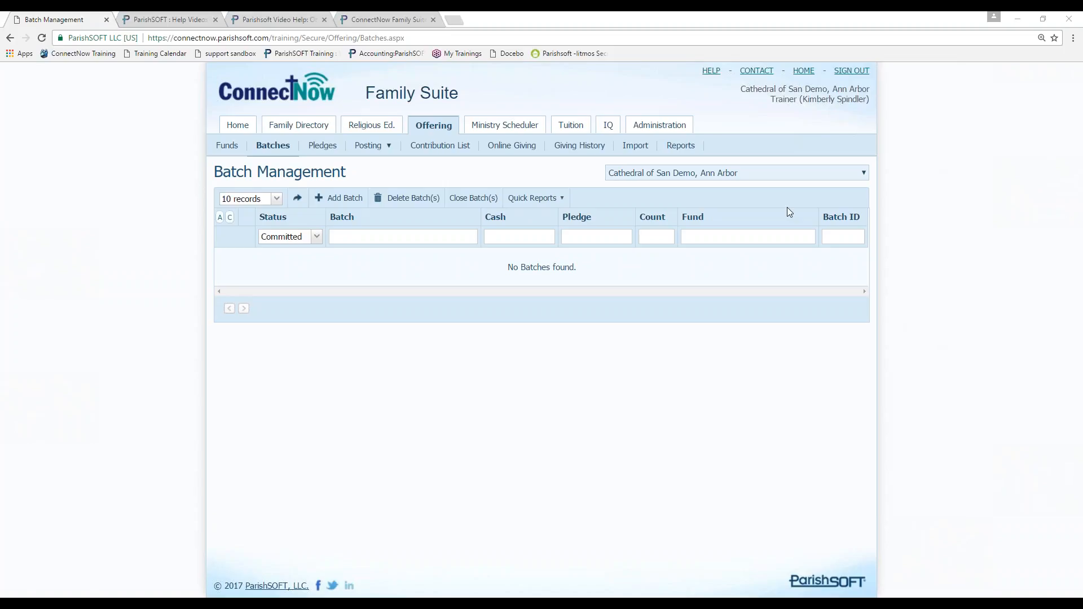
- View the Contribution List and the Detailed Posting page, and return to the Contribution List
mouse_move(364, 153)
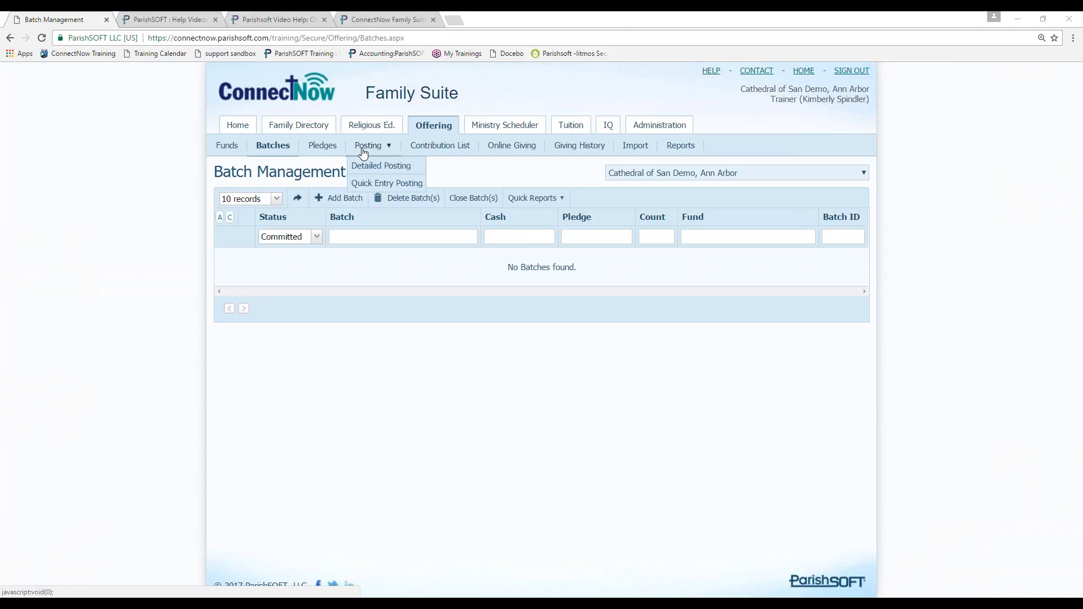
left_click(443, 148)
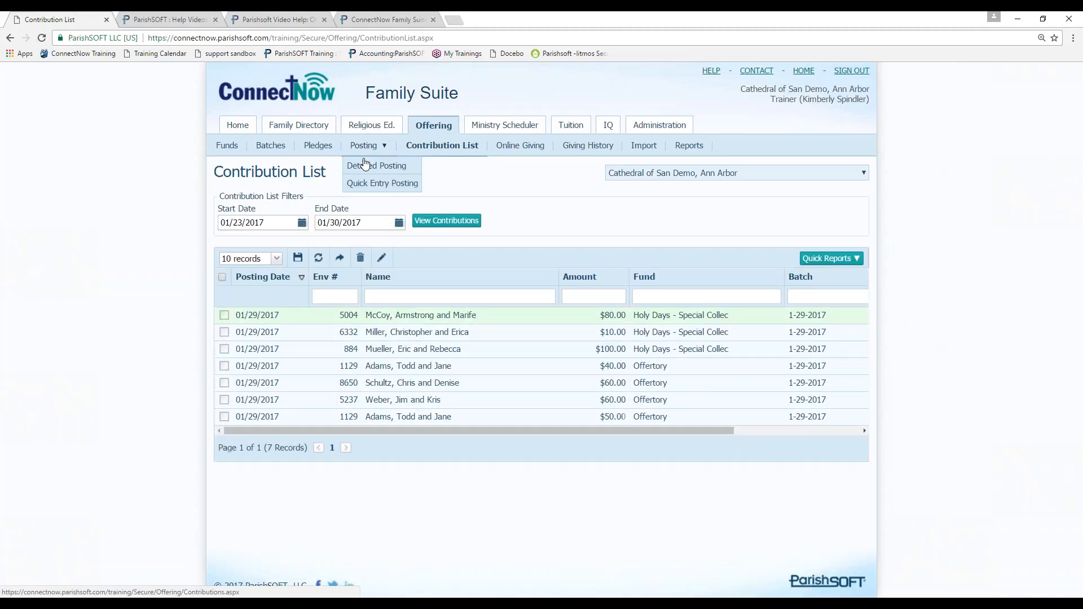
left_click(363, 164)
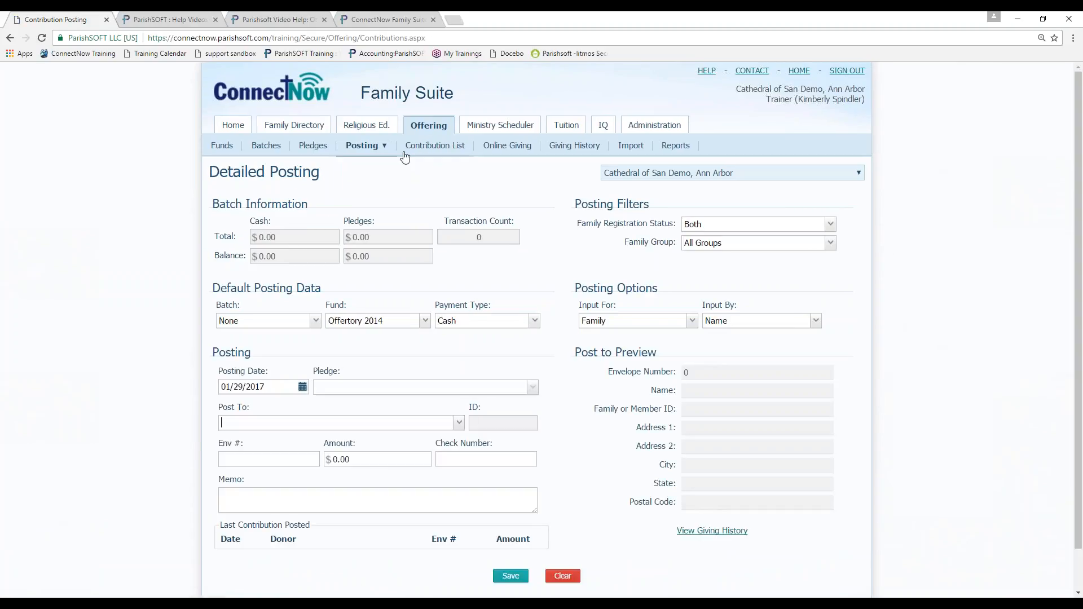
mouse_move(379, 154)
left_click(435, 146)
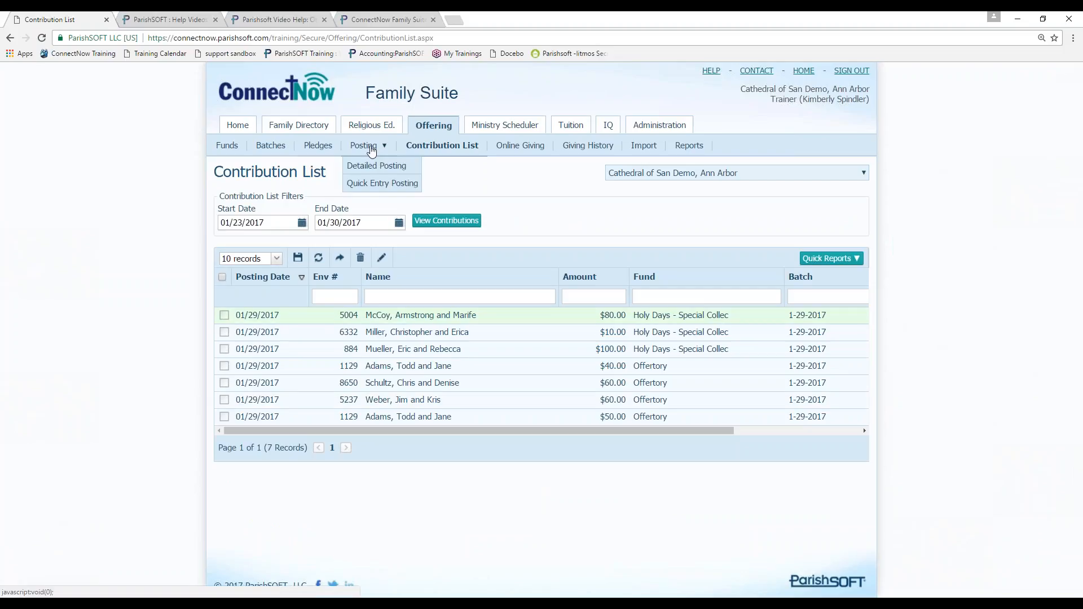
- Launch the 2016-12-31 Sunday Collection batch in quick entry contribution posting
left_click(372, 181)
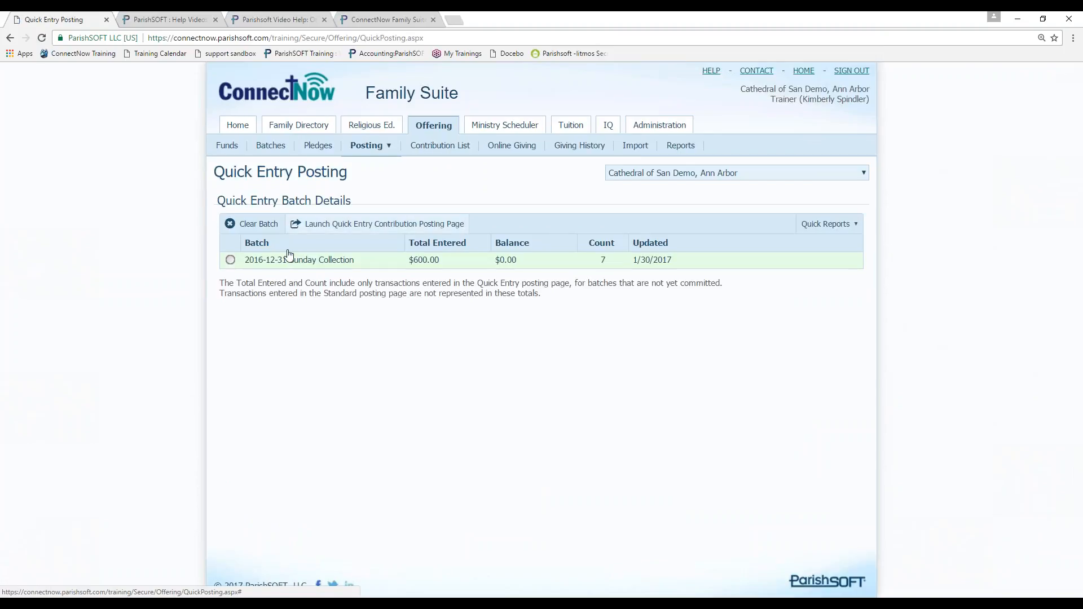
left_click(230, 259)
left_click(440, 224)
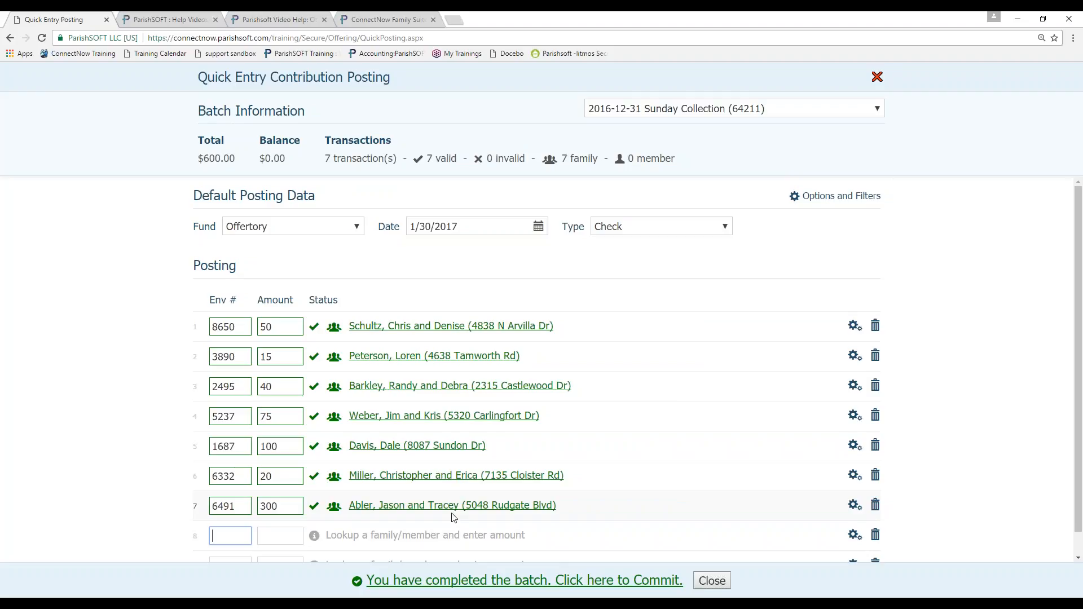
- Post a $60 contribution in the first empty row using the family's envelope number
type("322")
type("77")
key("Tab")
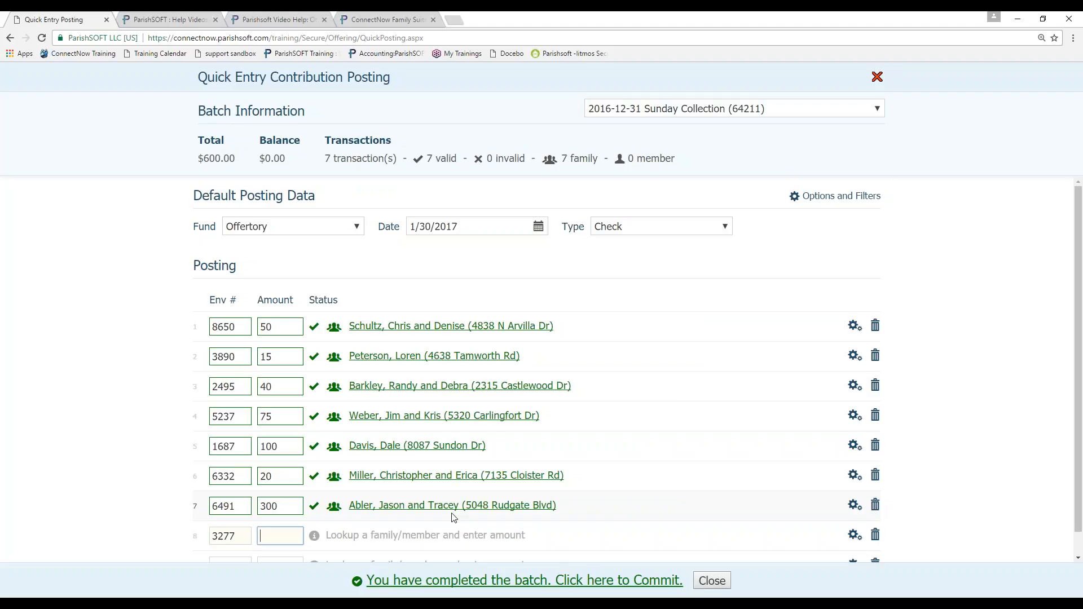
type("60")
key("Tab")
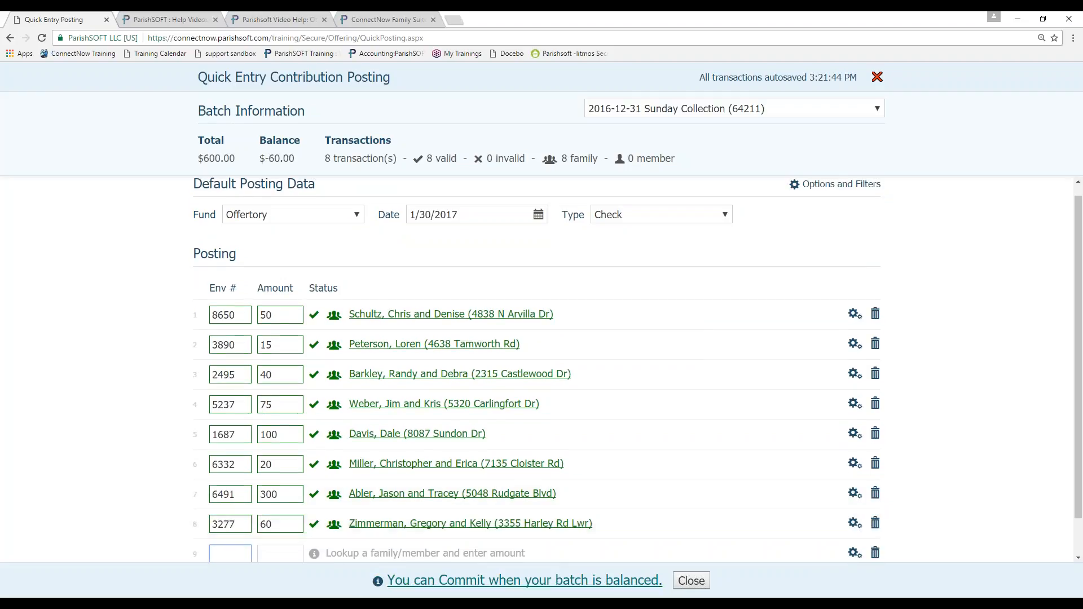
- Configure the posting options to look up families by Both and filter family registration status to Registered
left_click(818, 186)
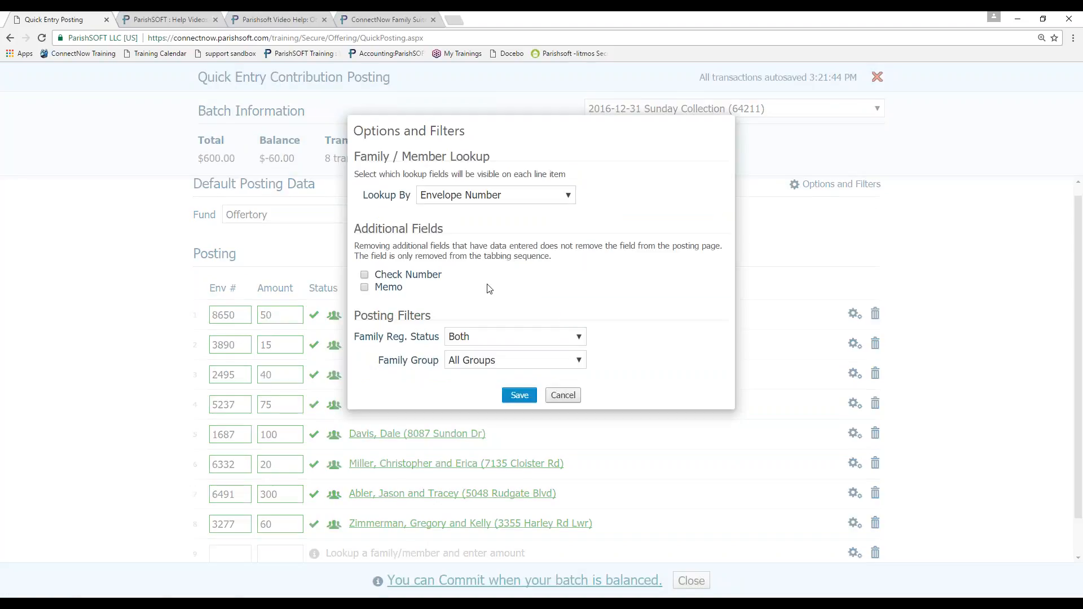
left_click(502, 337)
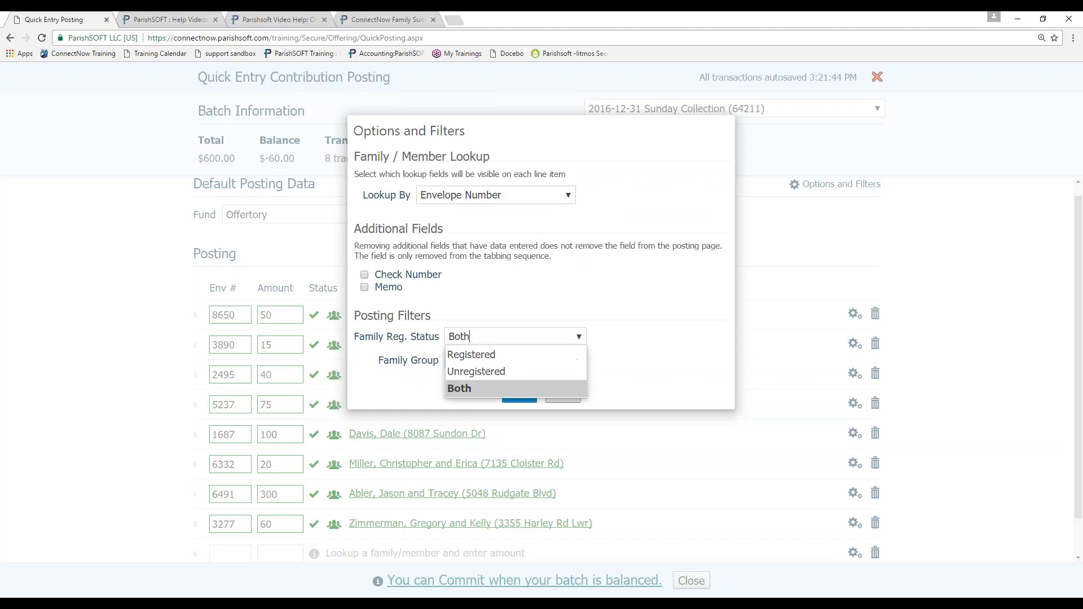
left_click(496, 354)
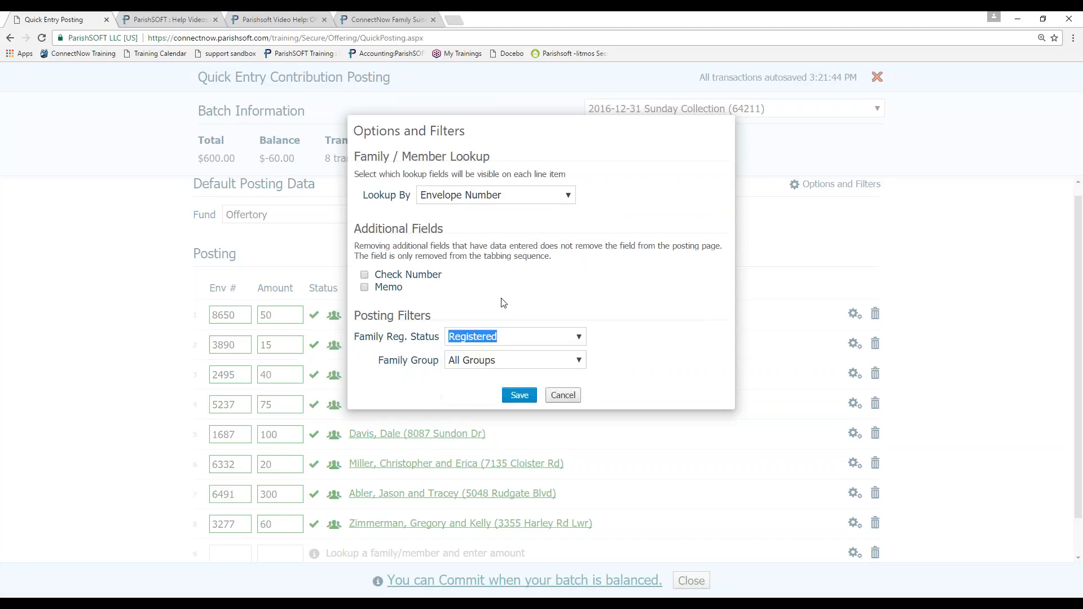
left_click(526, 192)
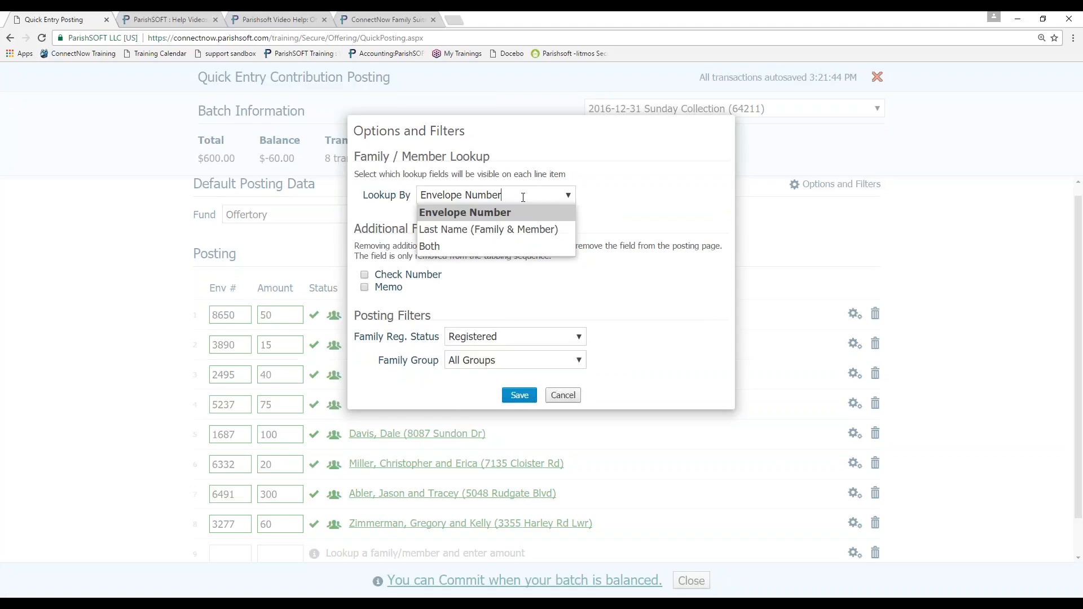
left_click(477, 244)
left_click(518, 395)
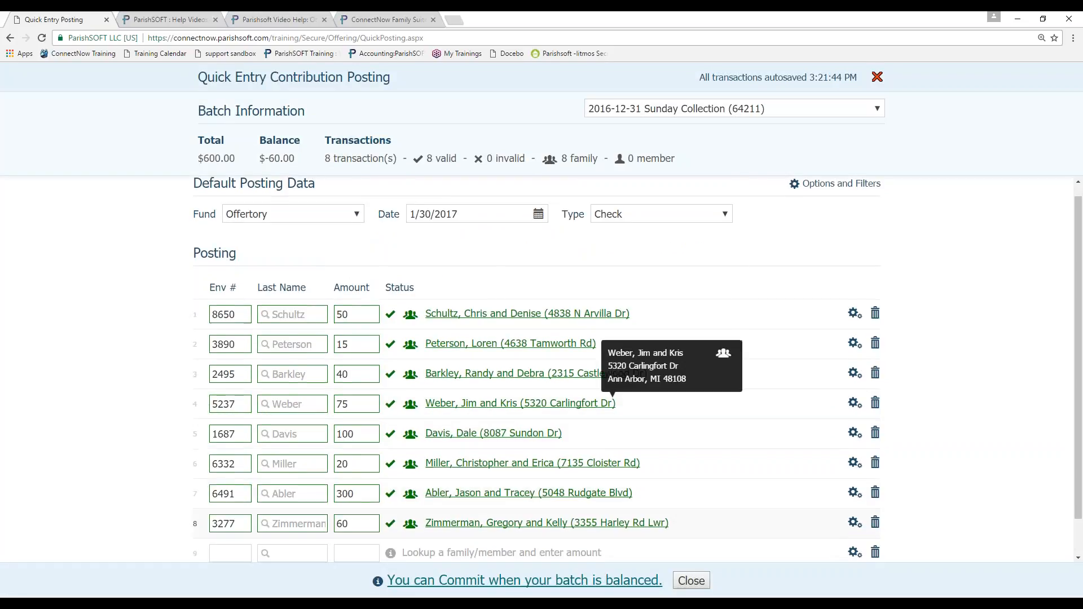
- Post a $30 contribution to the Loose Cash record by looking up the last name Loose
left_click(294, 516)
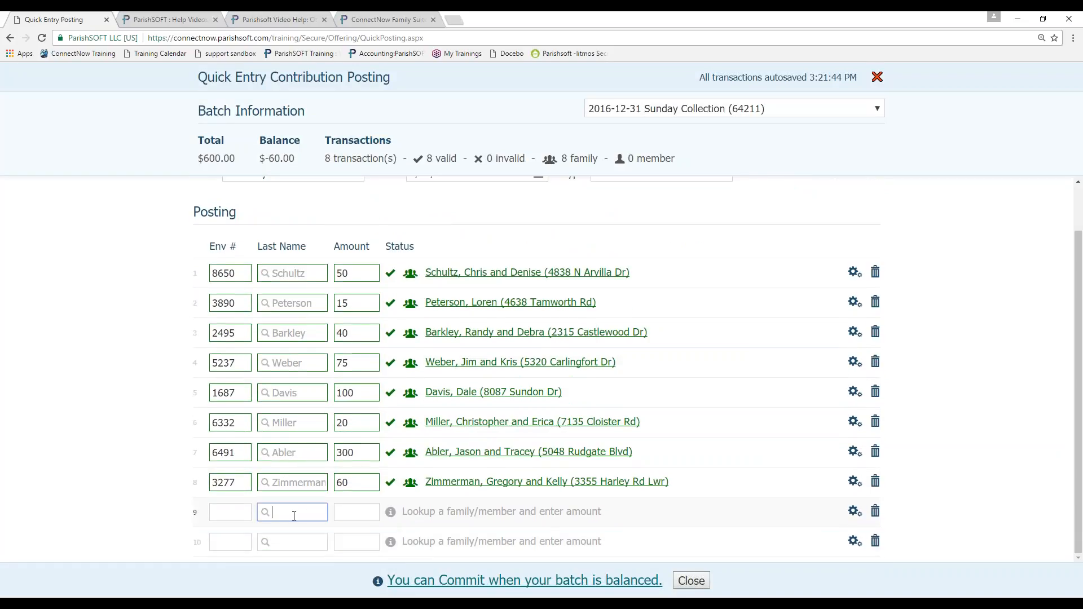
type("Loose")
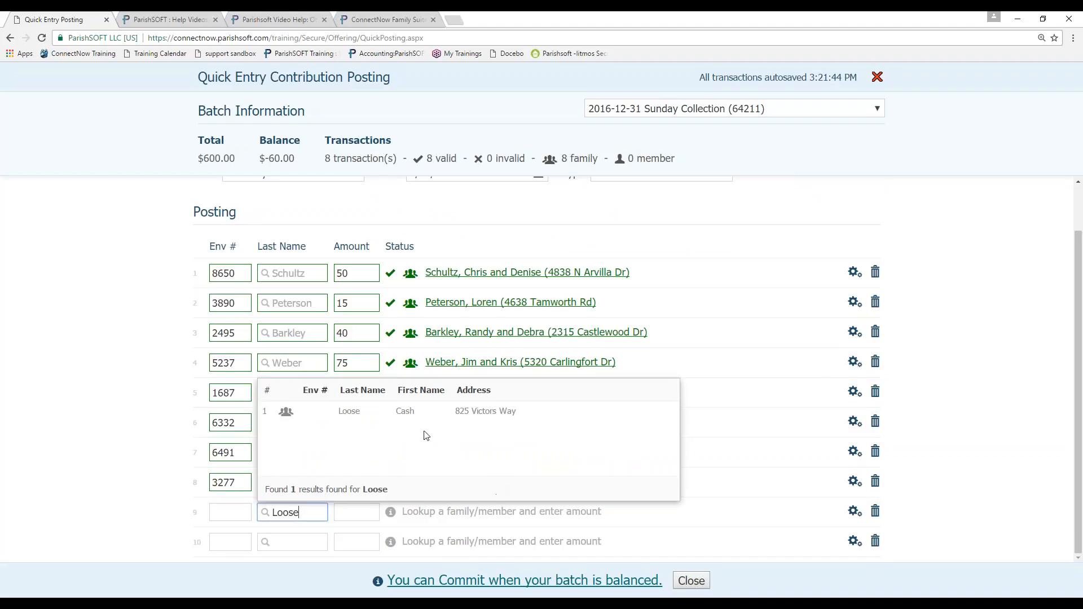
left_click(406, 413)
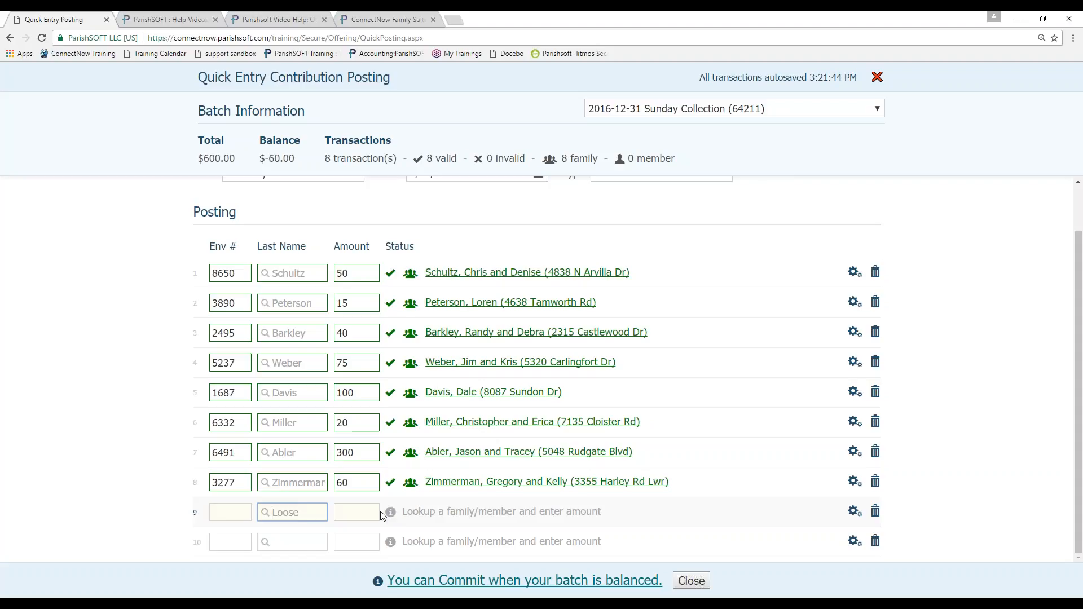
key("Tab")
type("30")
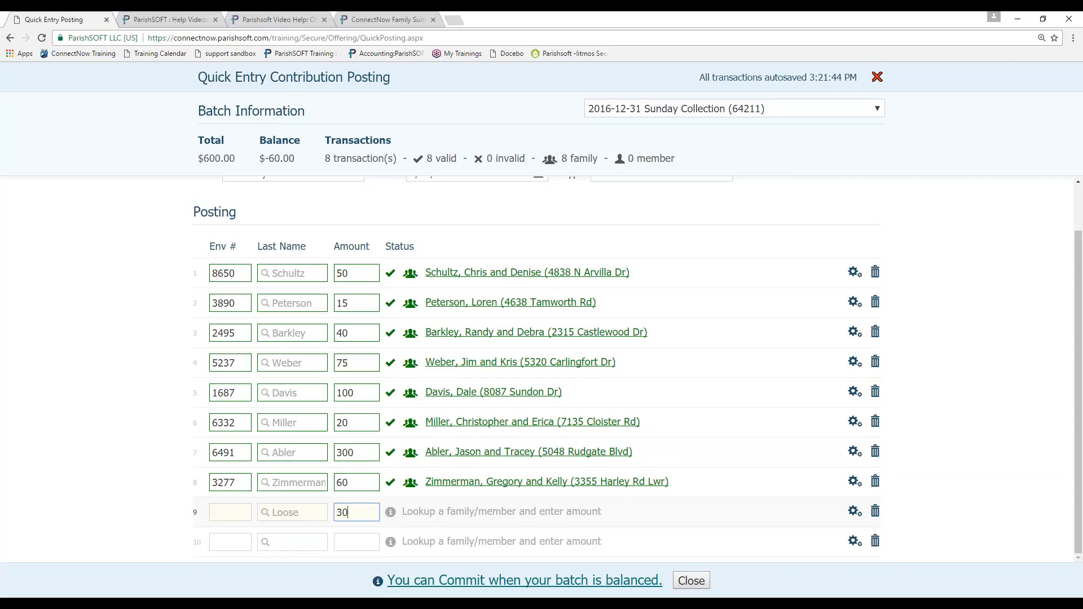
key("Tab")
mouse_move(562, 511)
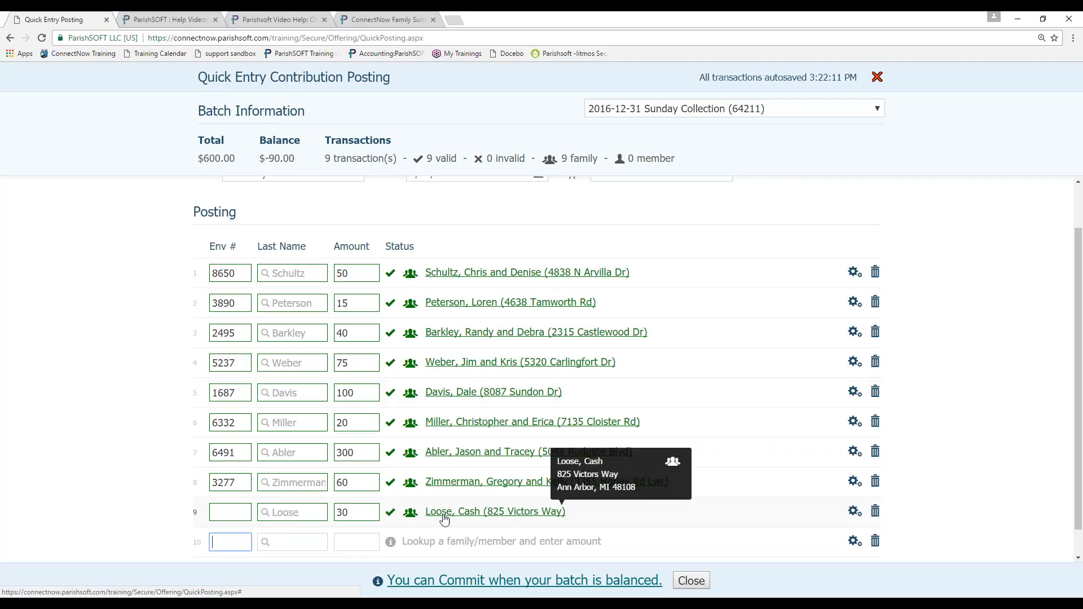
- Enter a $60 contribution with an envelope number in the empty row below the Loose Cash entry
left_click(886, 206)
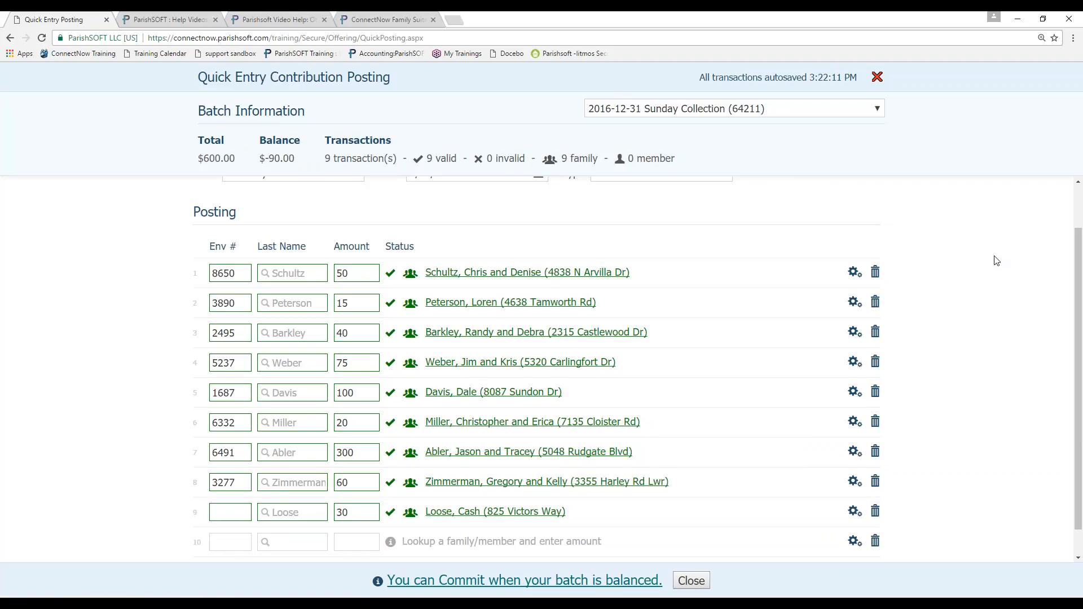
left_click_drag(1079, 254, 1078, 278)
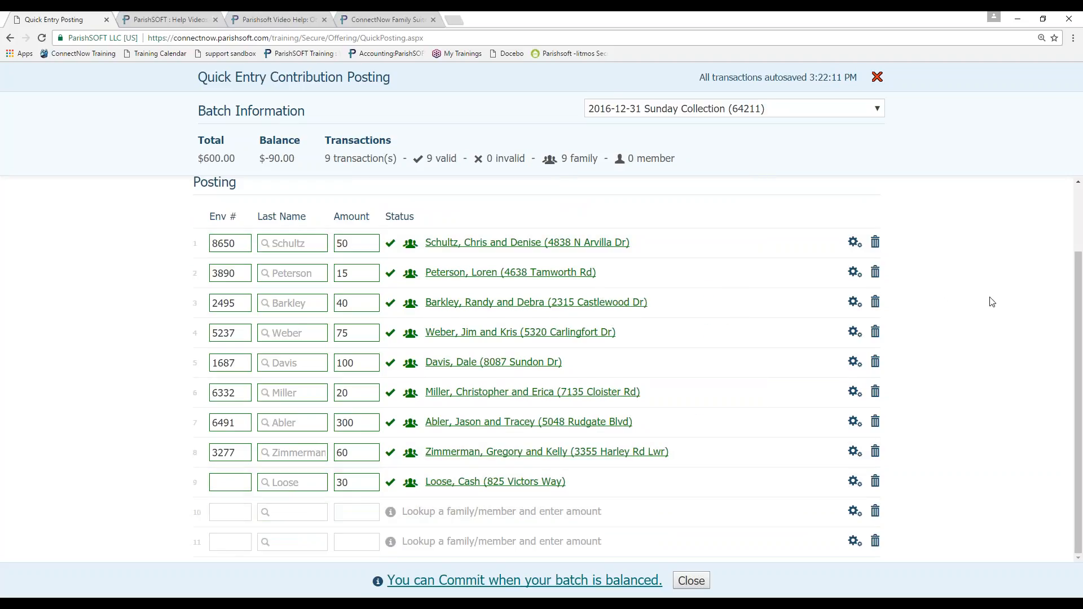
left_click_drag(1079, 279, 820, 186)
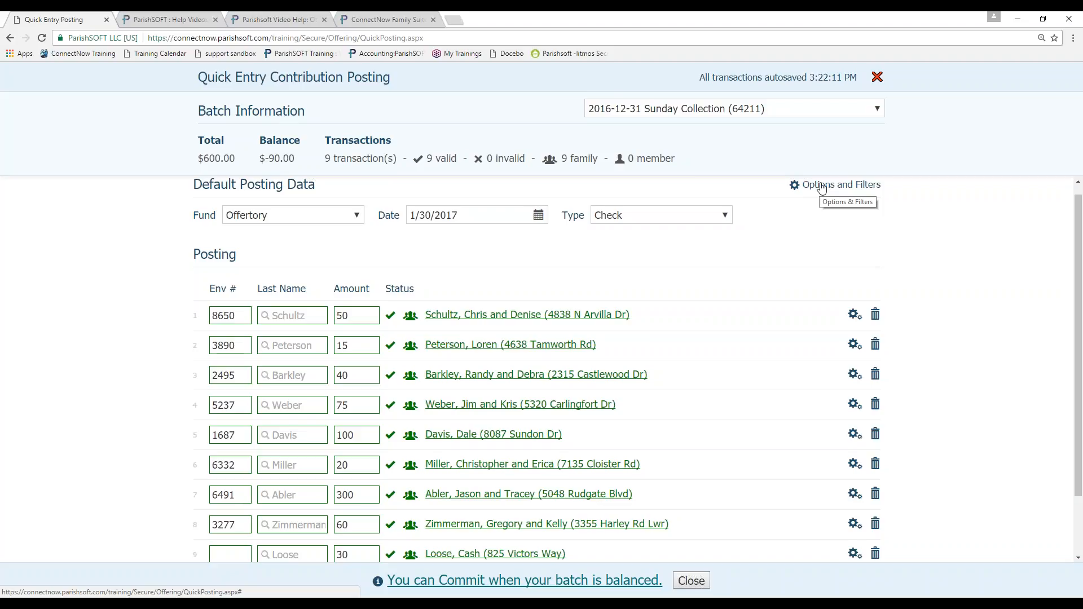
scroll(431, 541, "down", 2)
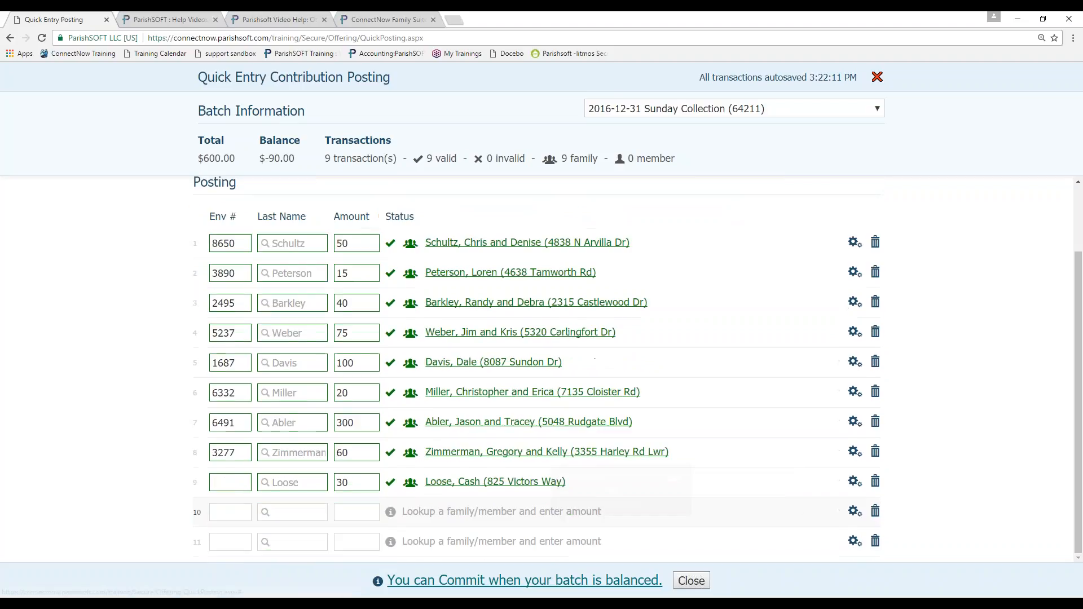
left_click(239, 514)
type("4298")
key("Tab")
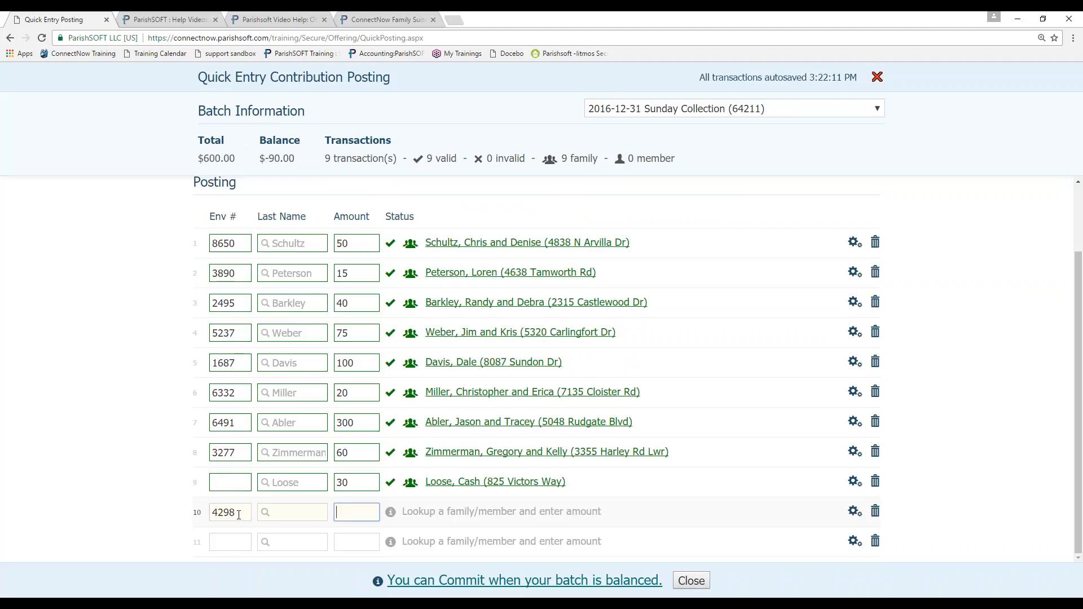
type("60")
key("Tab")
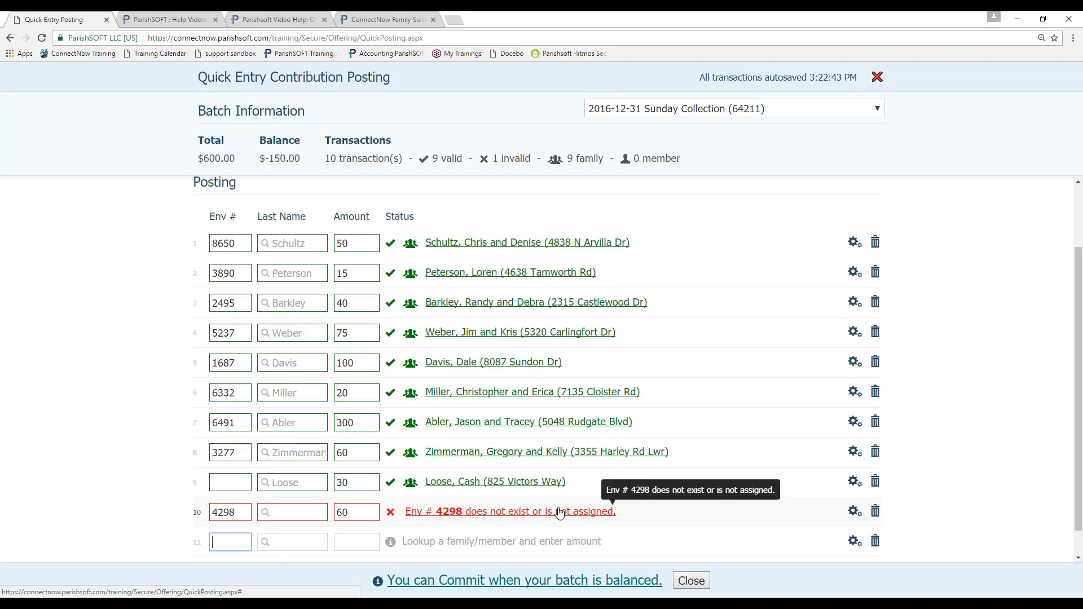
- Set the posting filter for family registration status to Both and save the options
scroll(557, 512, "up", 2)
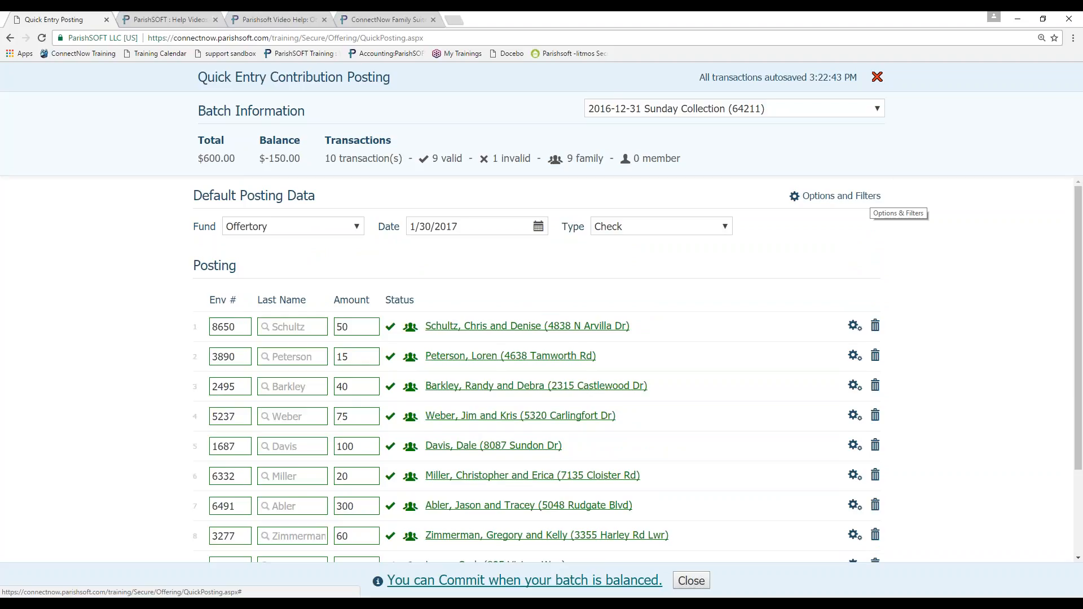
left_click(840, 196)
left_click(510, 337)
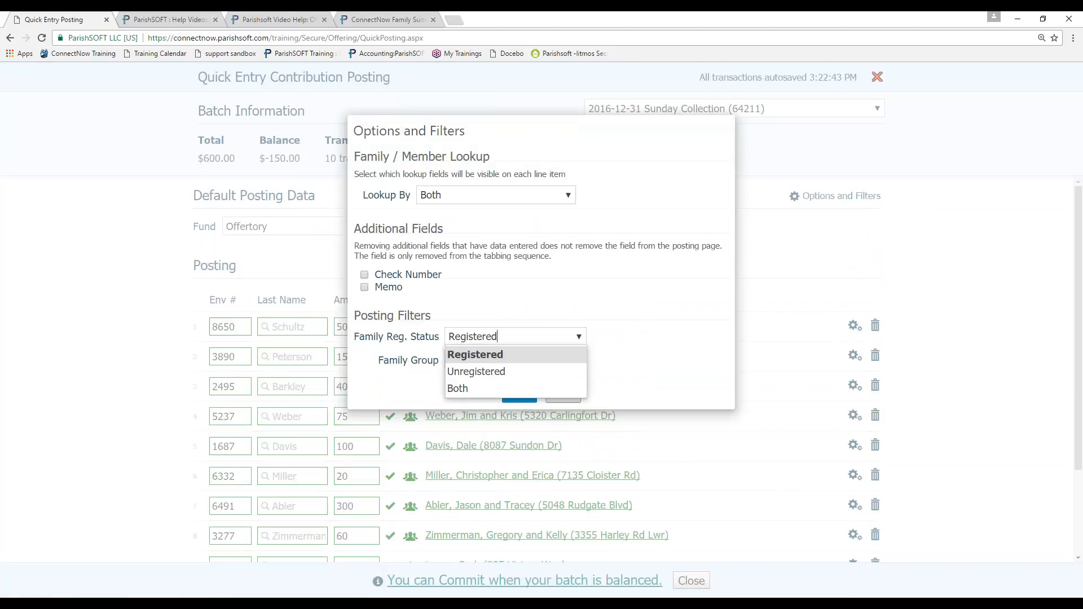
left_click(493, 389)
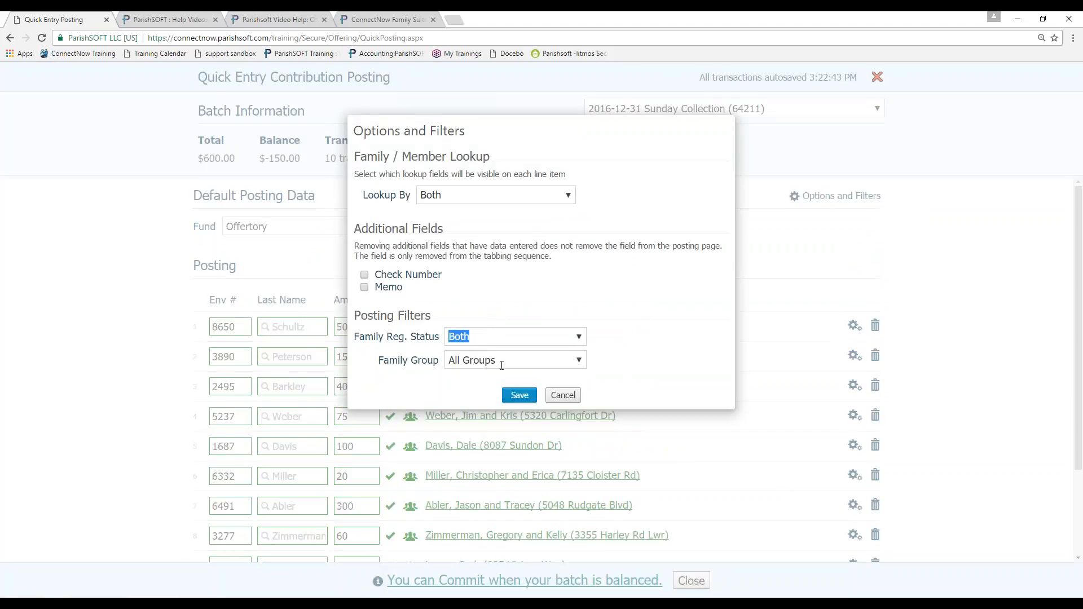
left_click(517, 395)
scroll(683, 350, "down", 2)
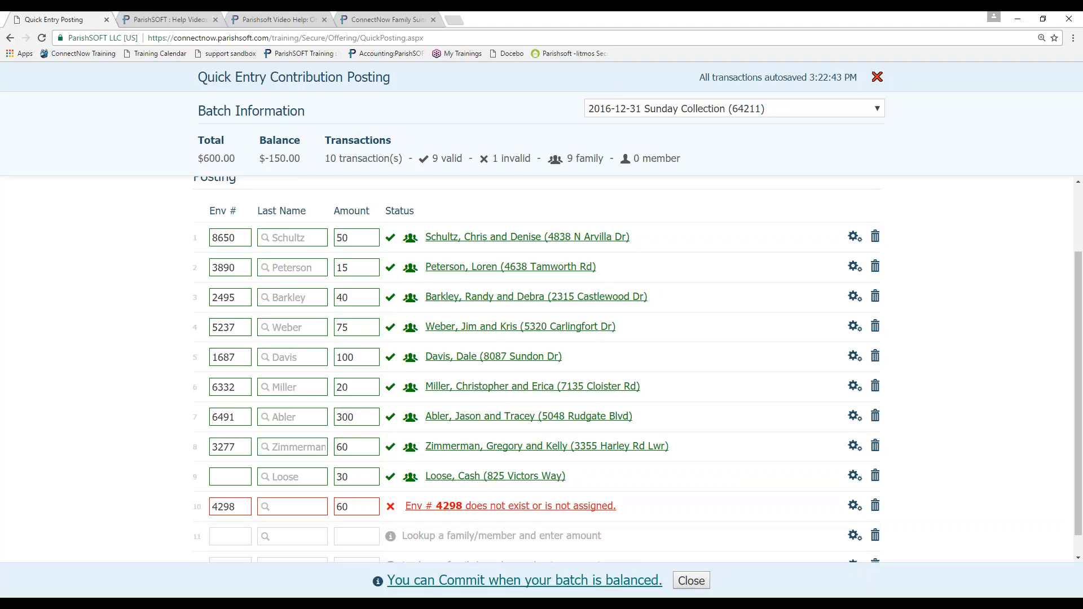
- Close the quick entry posting page and filter Batch Management to show batches with Closed status
left_click(691, 580)
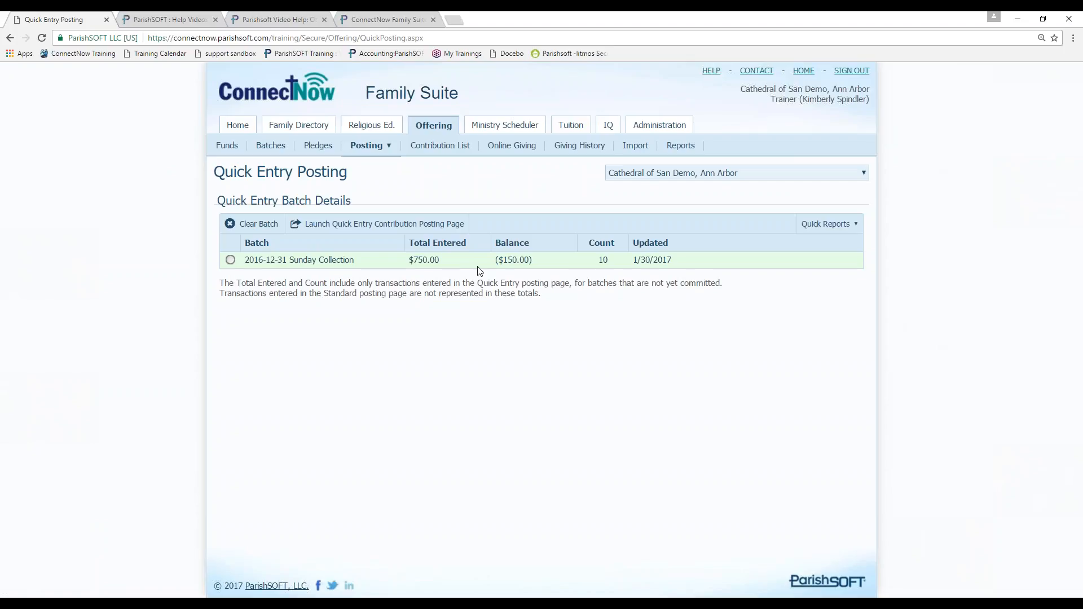
left_click(269, 152)
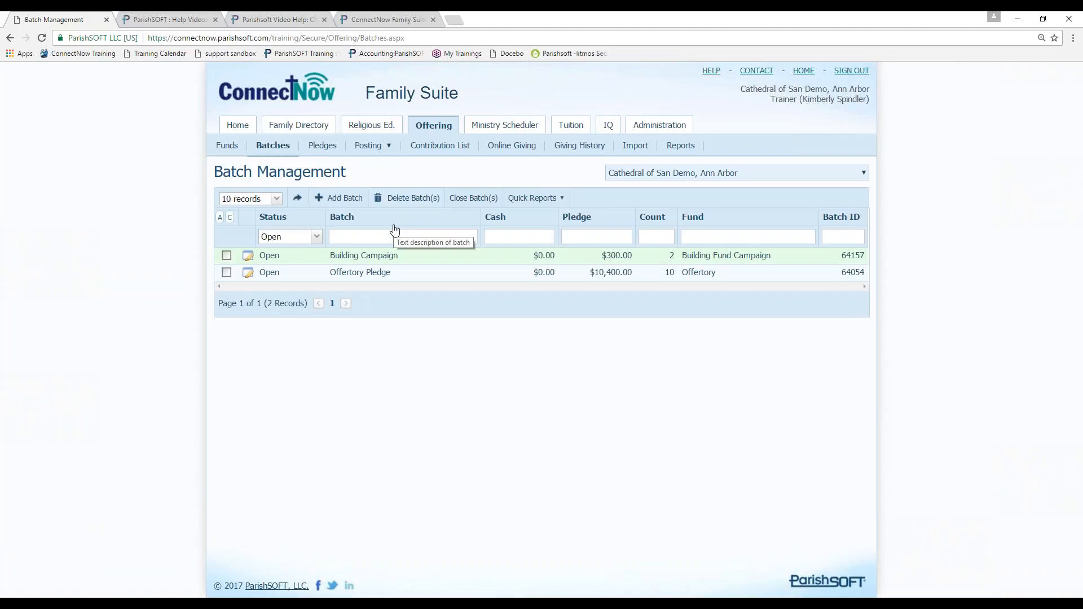
left_click(316, 236)
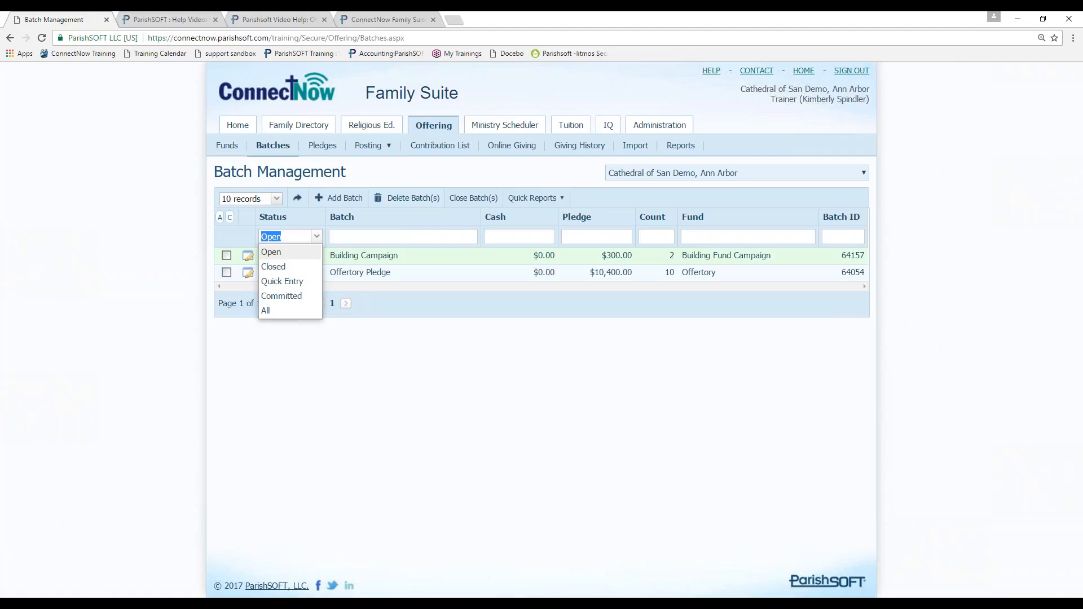
left_click(302, 266)
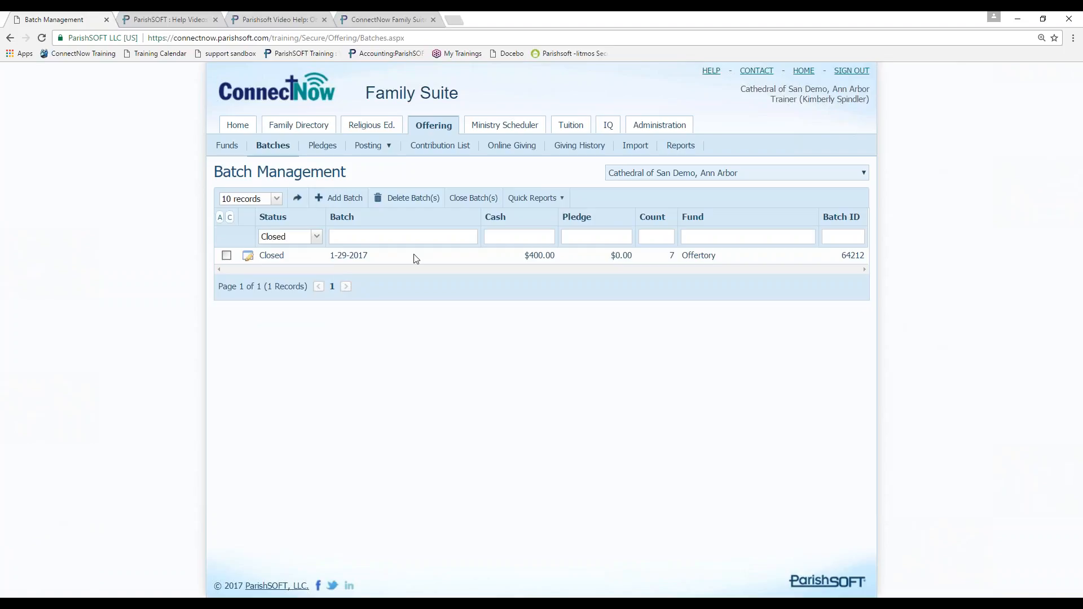
- Examine the closed 1-29-2017 batch's details and its batch detail report, and close both
left_click(248, 256)
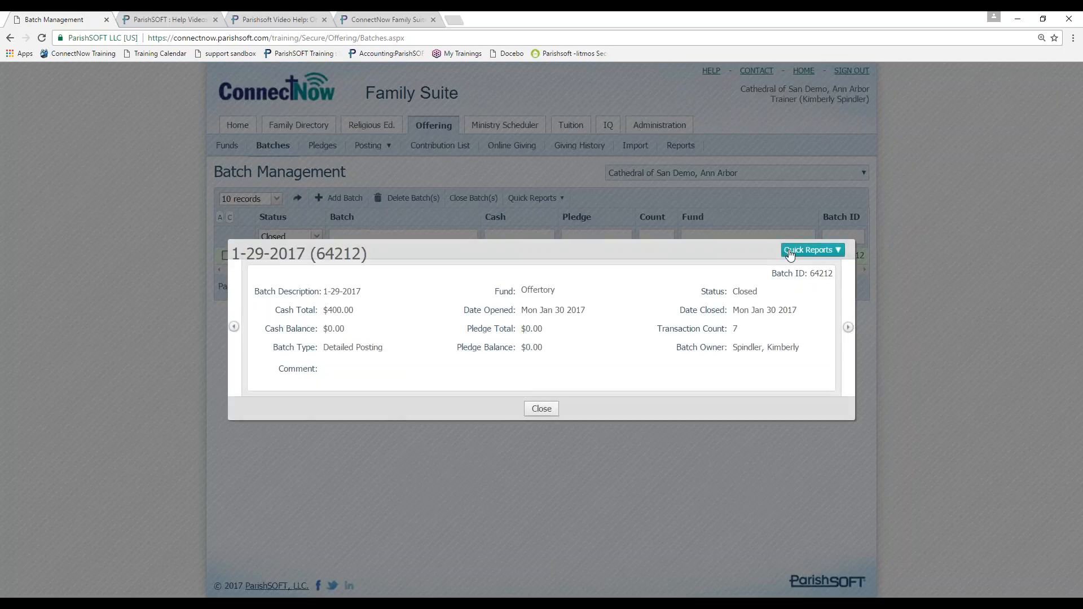
left_click_drag(324, 292, 420, 294)
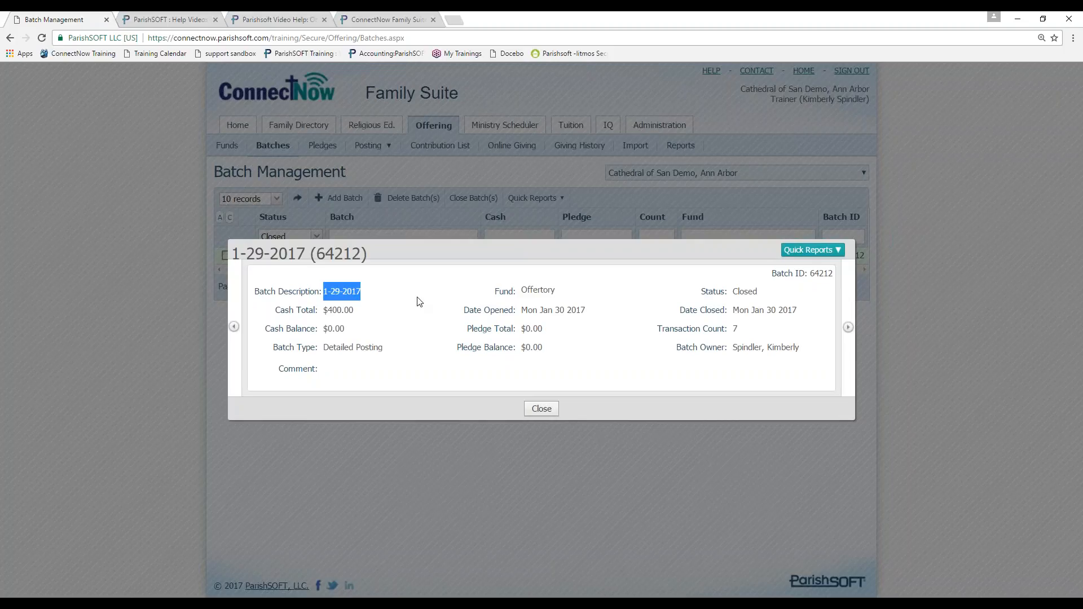
left_click(793, 252)
left_click(806, 268)
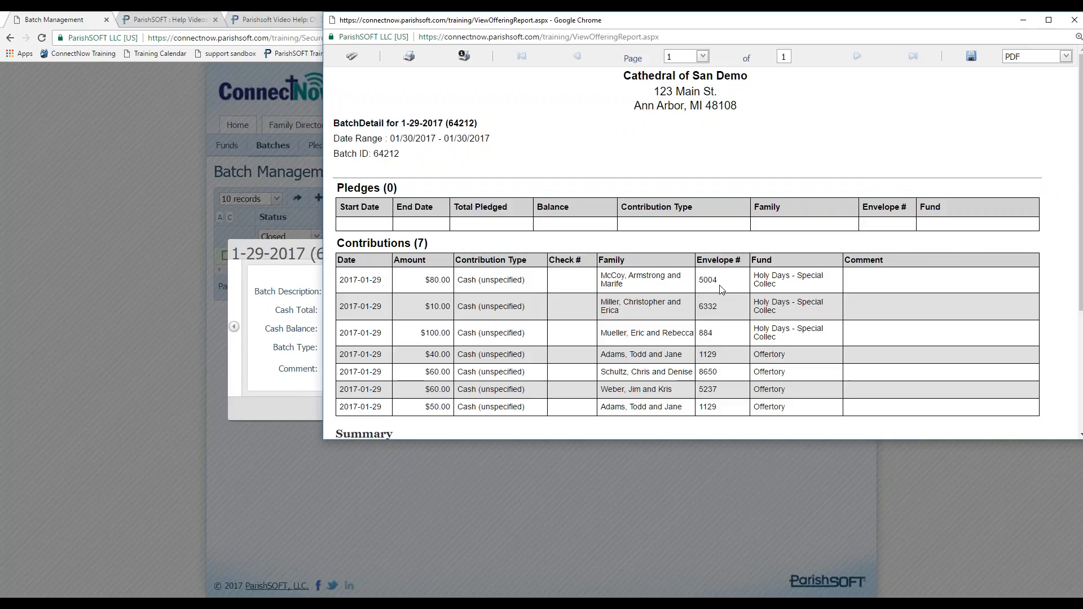
left_click_drag(425, 280, 524, 281)
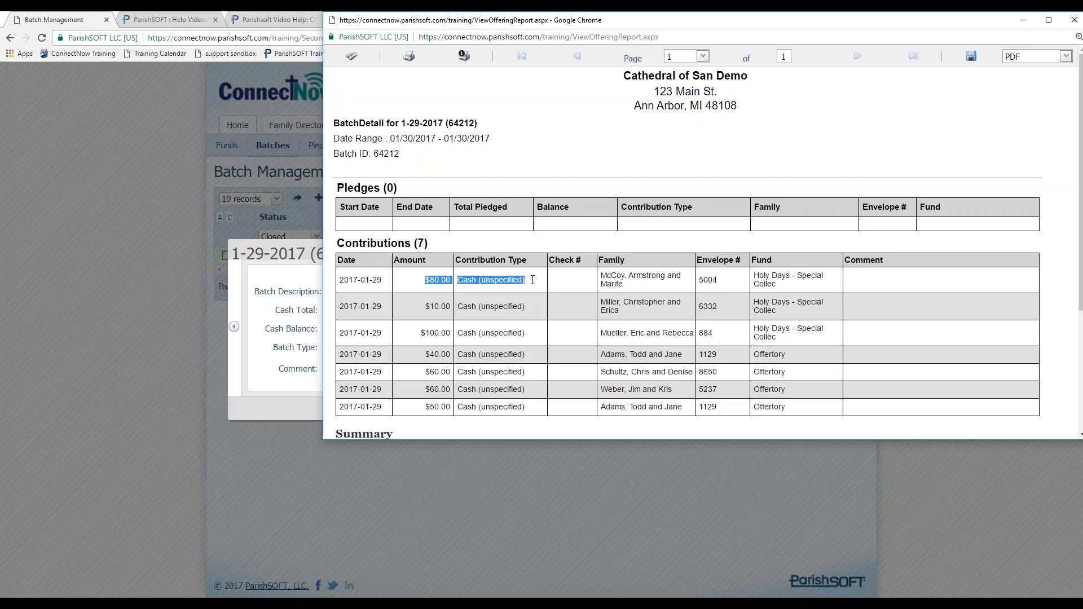
left_click(1073, 21)
left_click(536, 407)
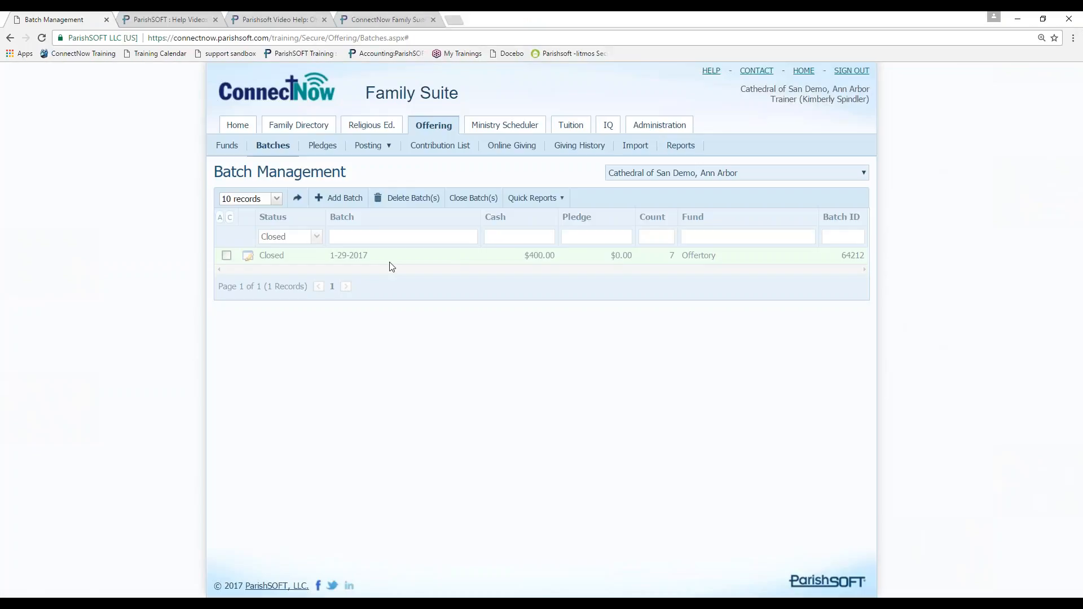
- Create a Detailed Posting batch described as 1-29-2017 Correction for the Offertory fund with a $0.00 cash total, and close its details
left_click(330, 199)
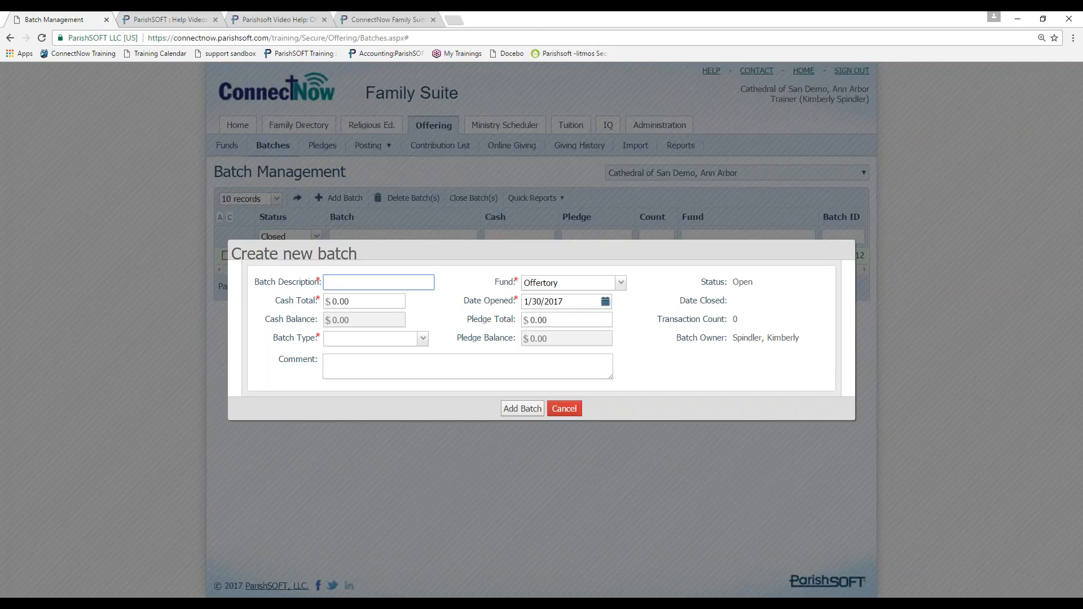
type("1-29-2017 Correction")
left_click(364, 298)
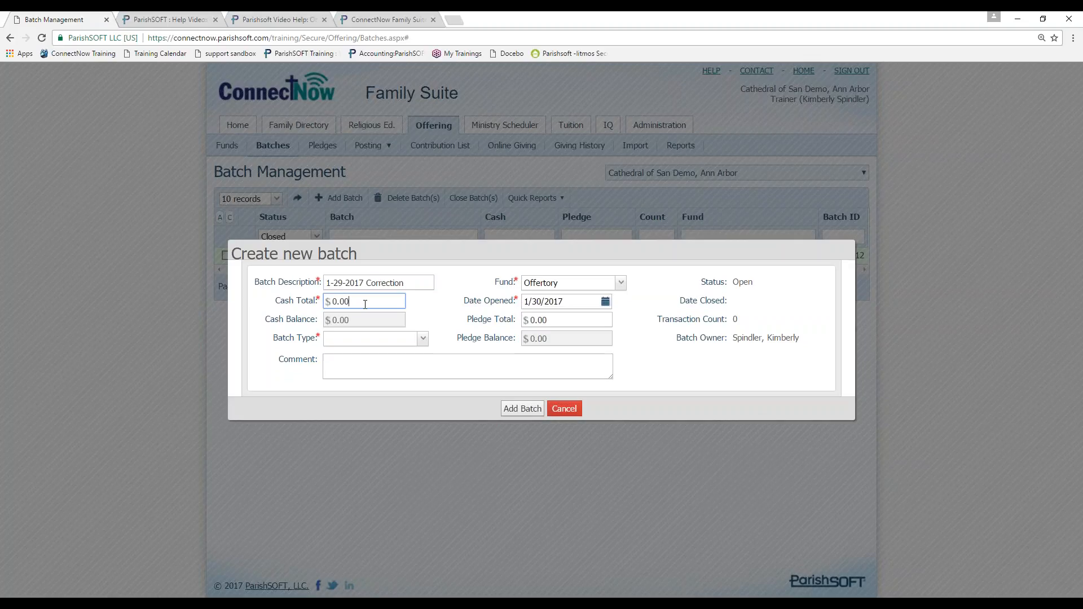
left_click(422, 338)
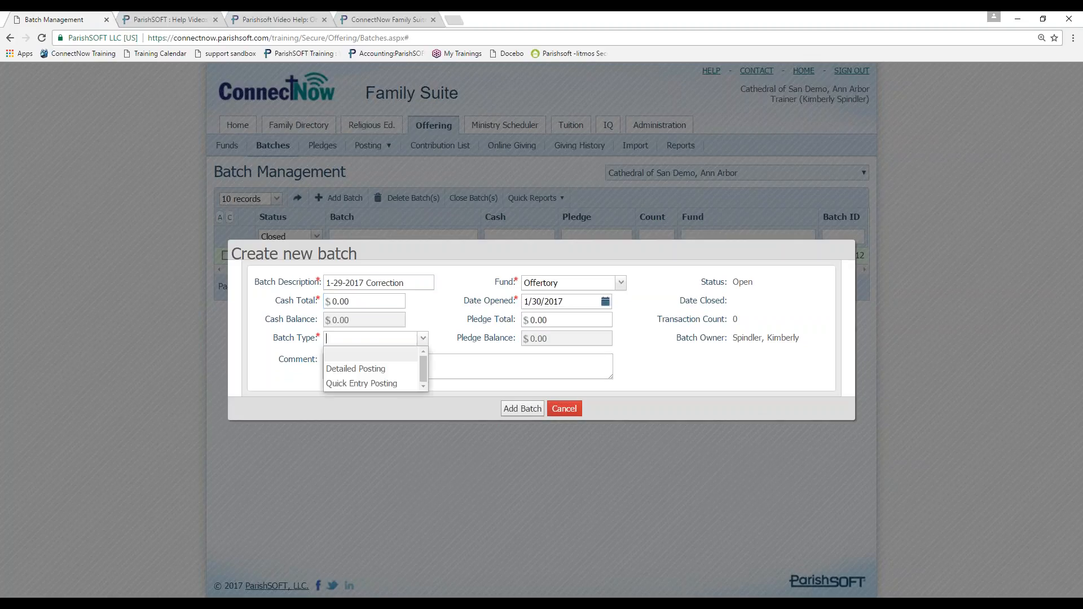
left_click(396, 369)
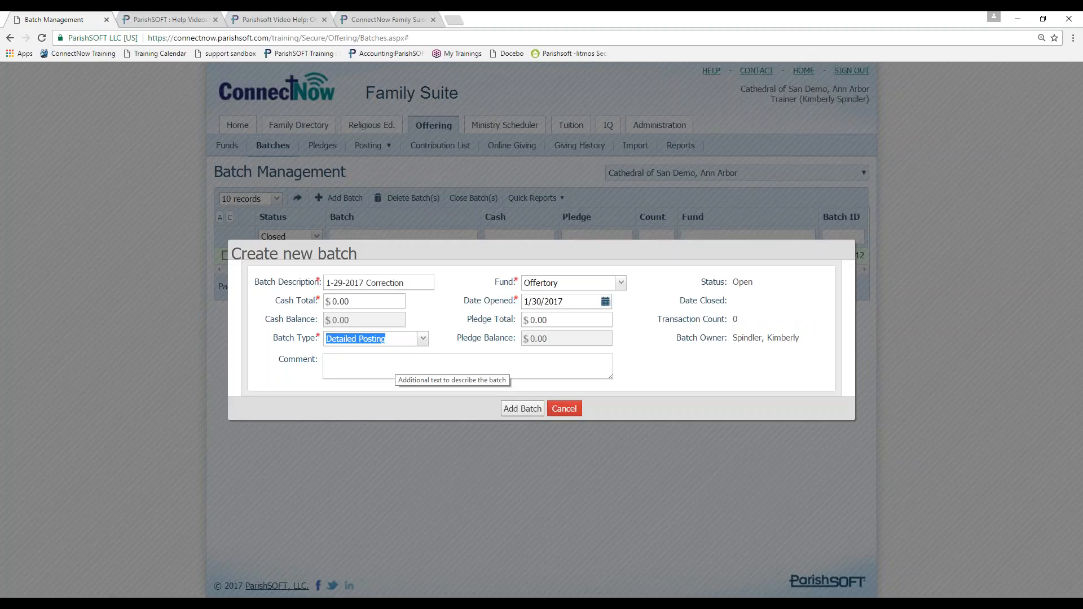
left_click(514, 406)
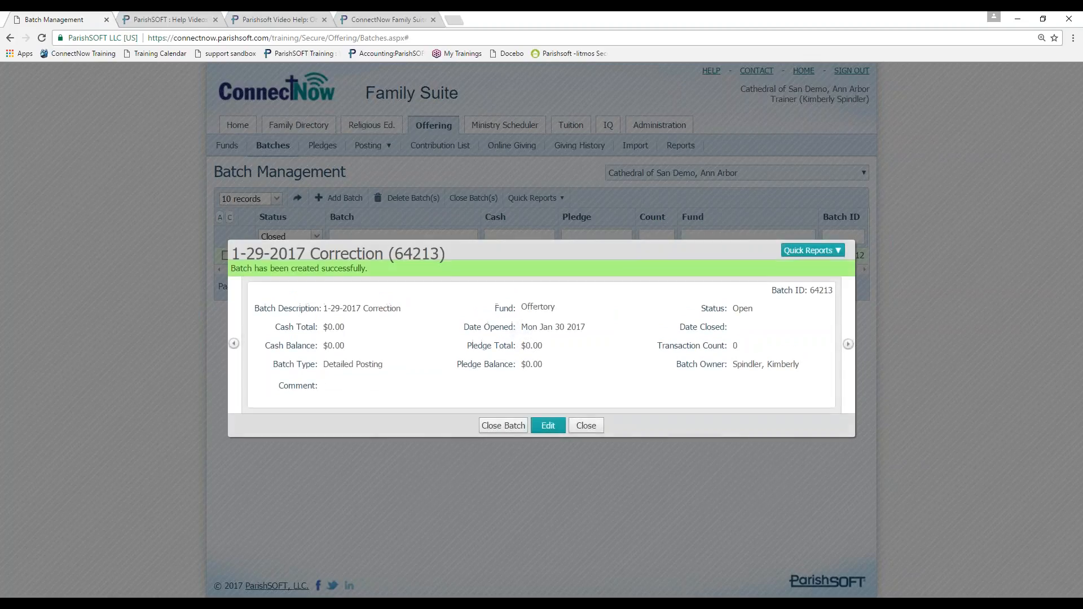
left_click(587, 424)
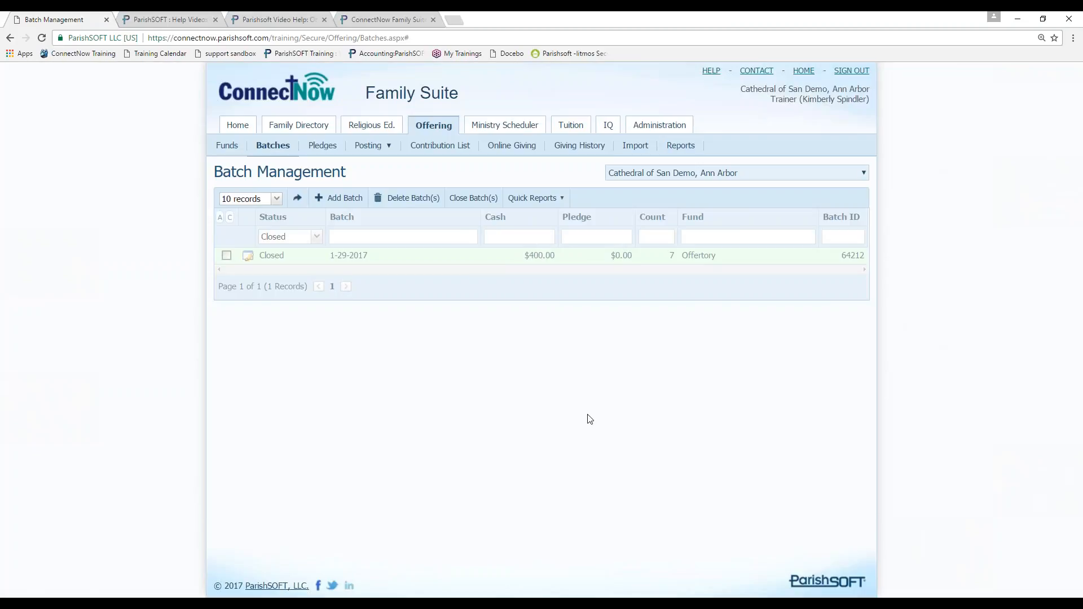
- Open Detailed Posting, choose the 1-29-2017 Correction batch, and set postings to be input by Envelope Number
mouse_move(377, 149)
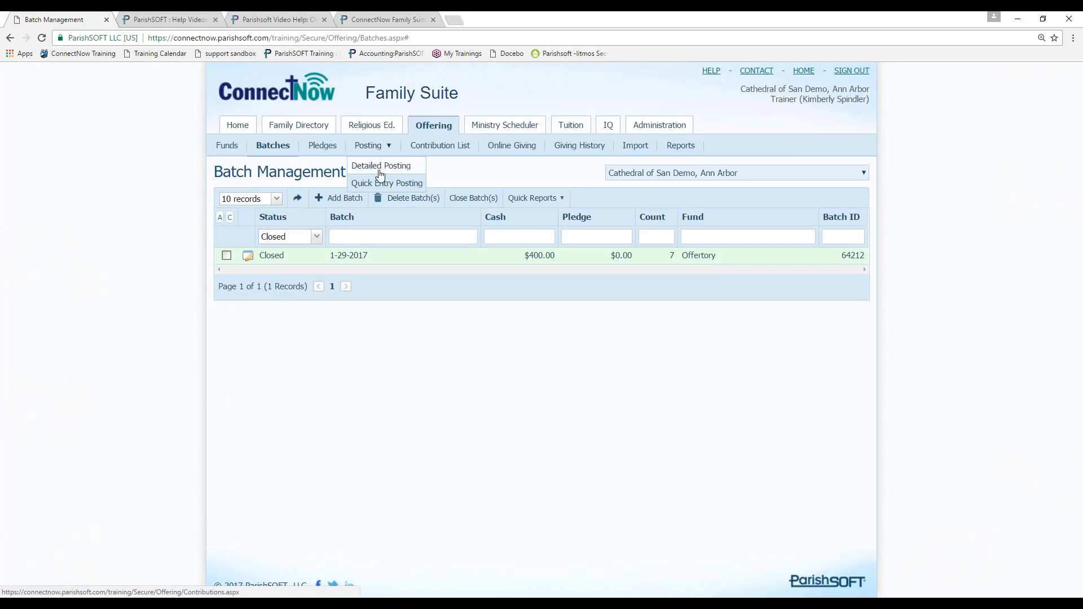
left_click(380, 169)
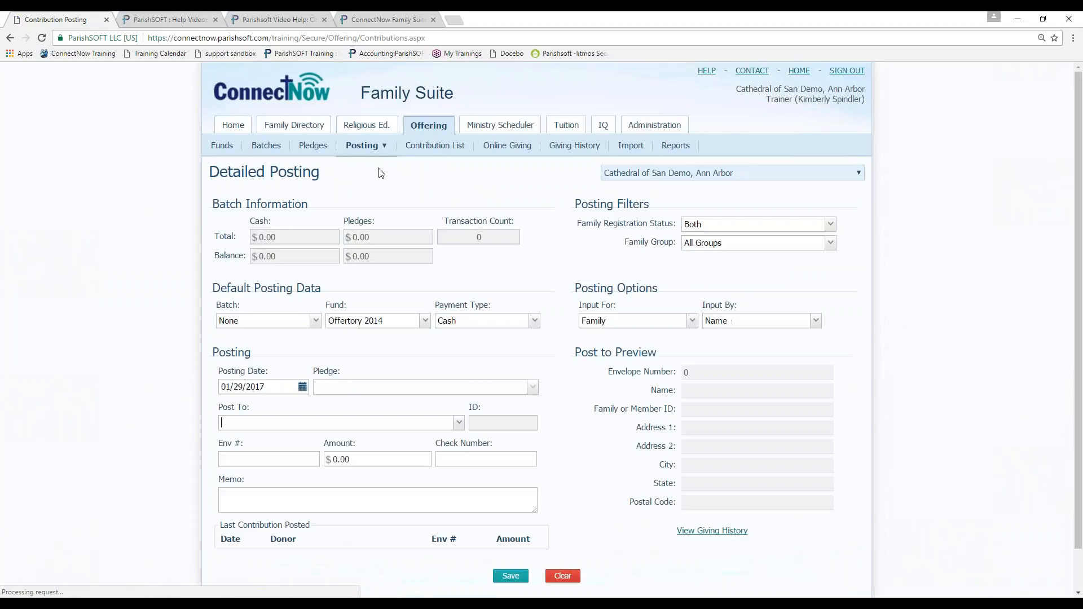
left_click(317, 321)
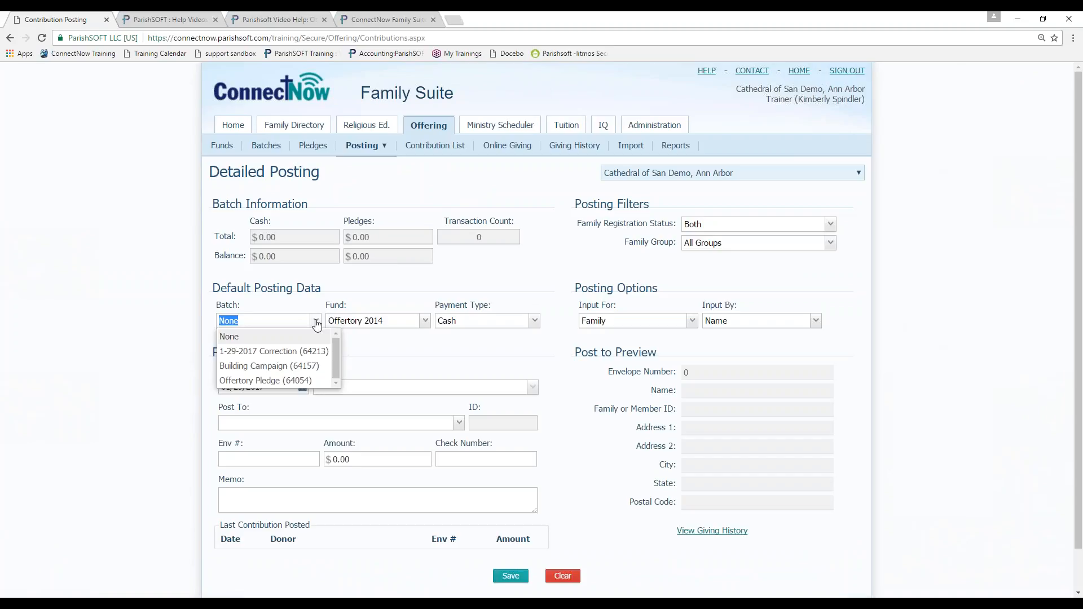
left_click(319, 351)
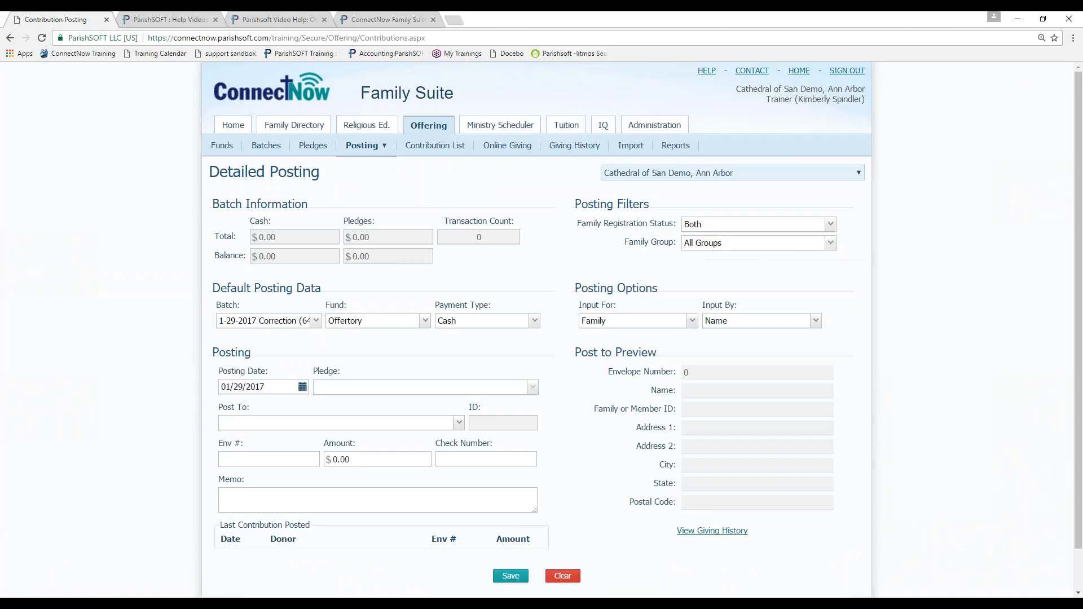
left_click(735, 320)
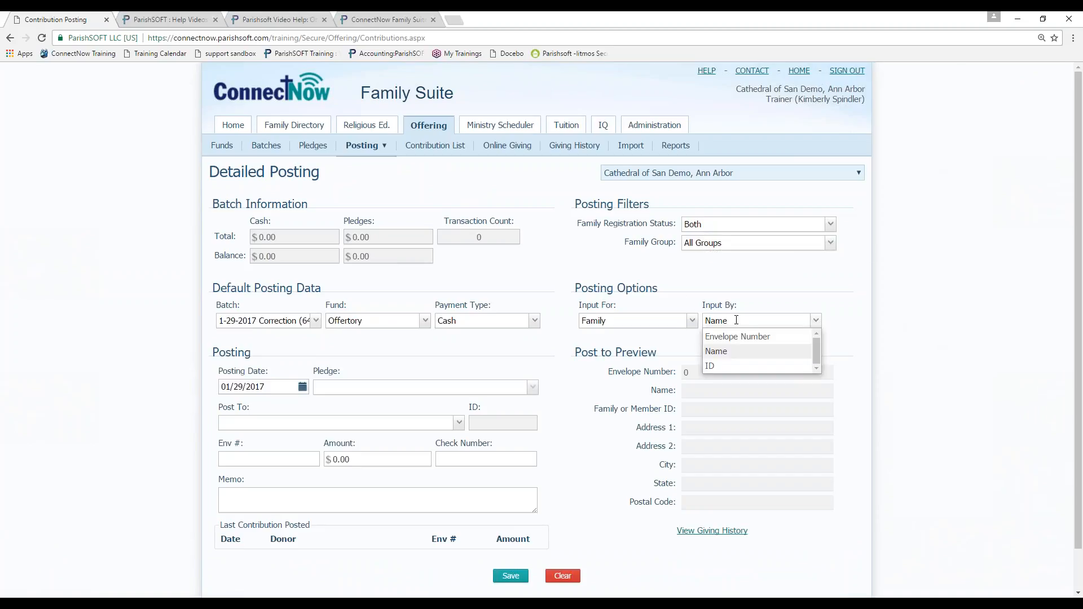
left_click(743, 336)
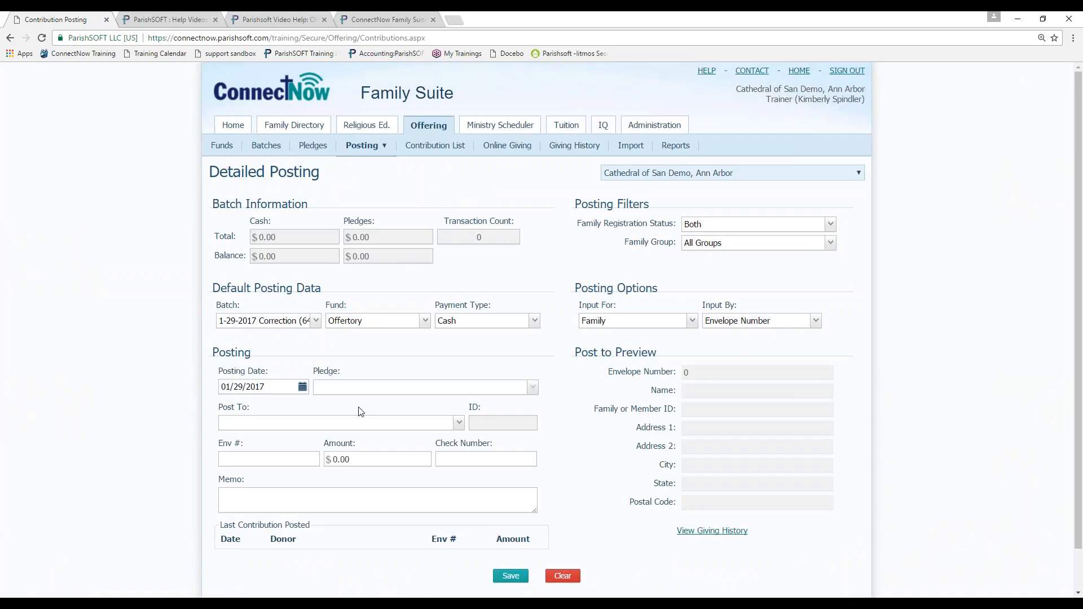
- Post a -$80 cash contribution dated 01/29/2017 to the family by envelope number
left_click(265, 386)
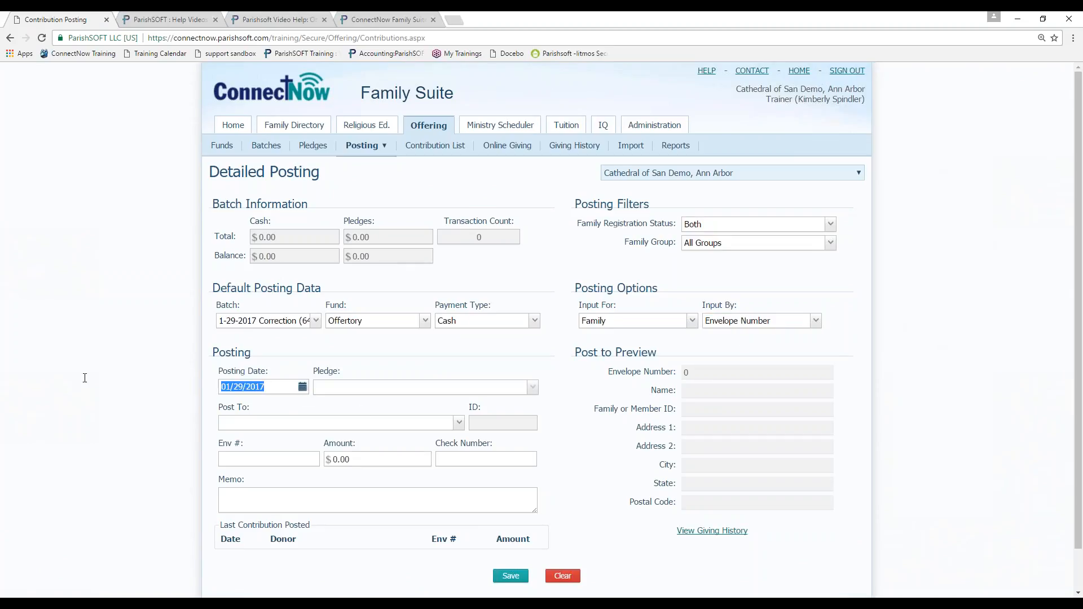
left_click(281, 387)
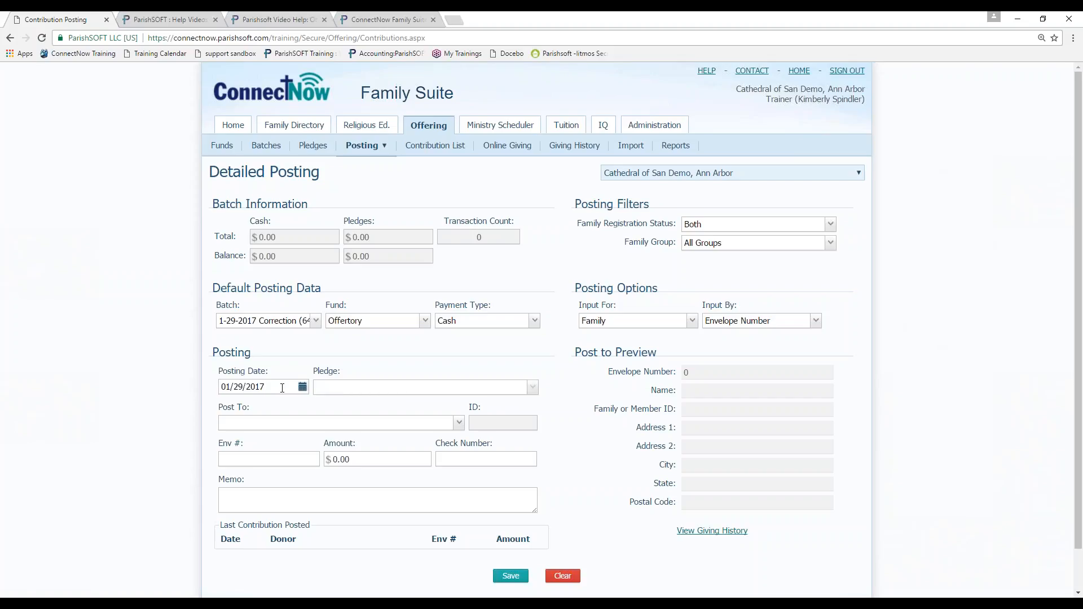
left_click(271, 459)
type("5001")
key("BackSpace")
type("4")
key("Tab")
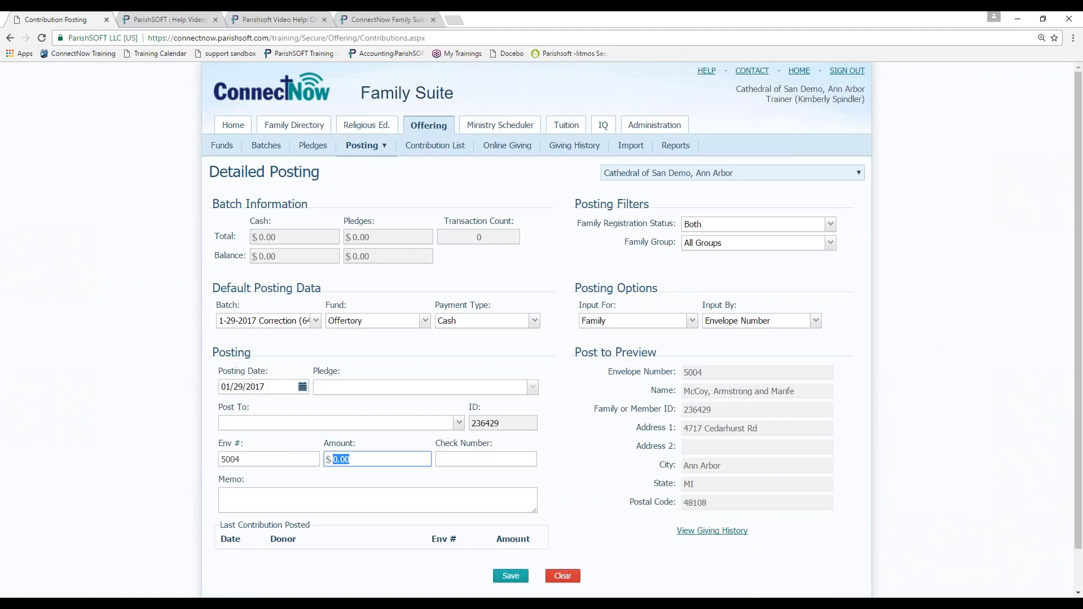
type("-80")
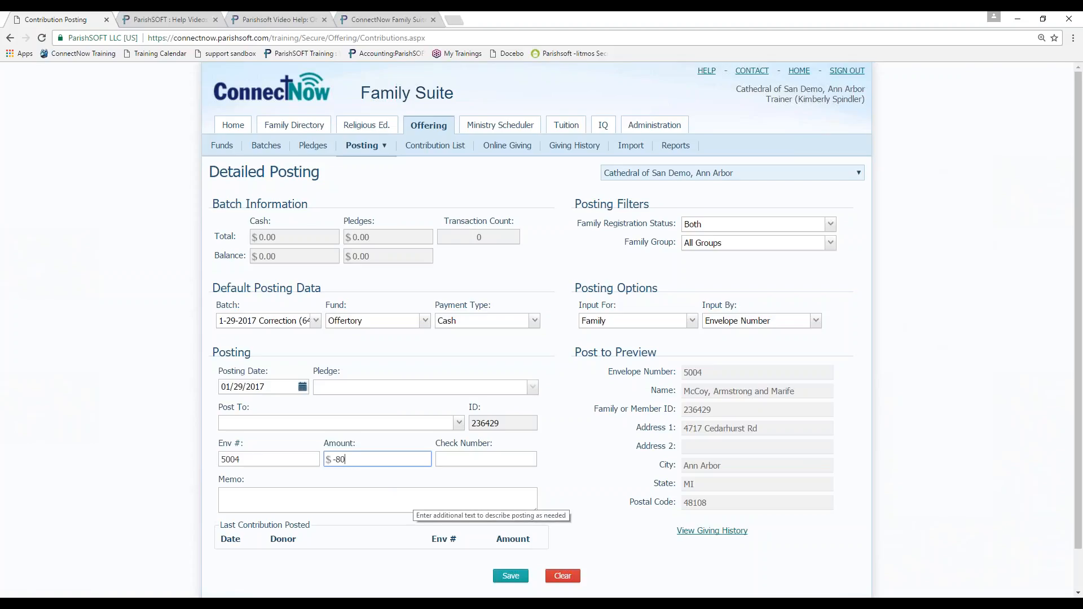
key("Tab")
key("Return")
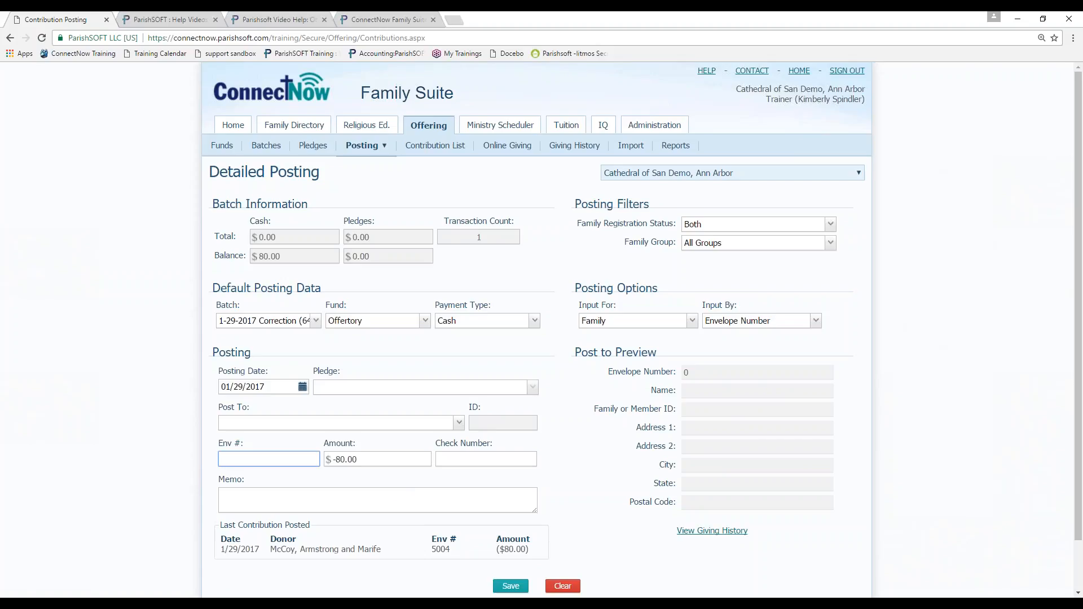
- Examine the Contribution List's Date Range Postings report, comparing the negative Offertory correction with the same family's Holy Days entry, and close it
left_click(435, 160)
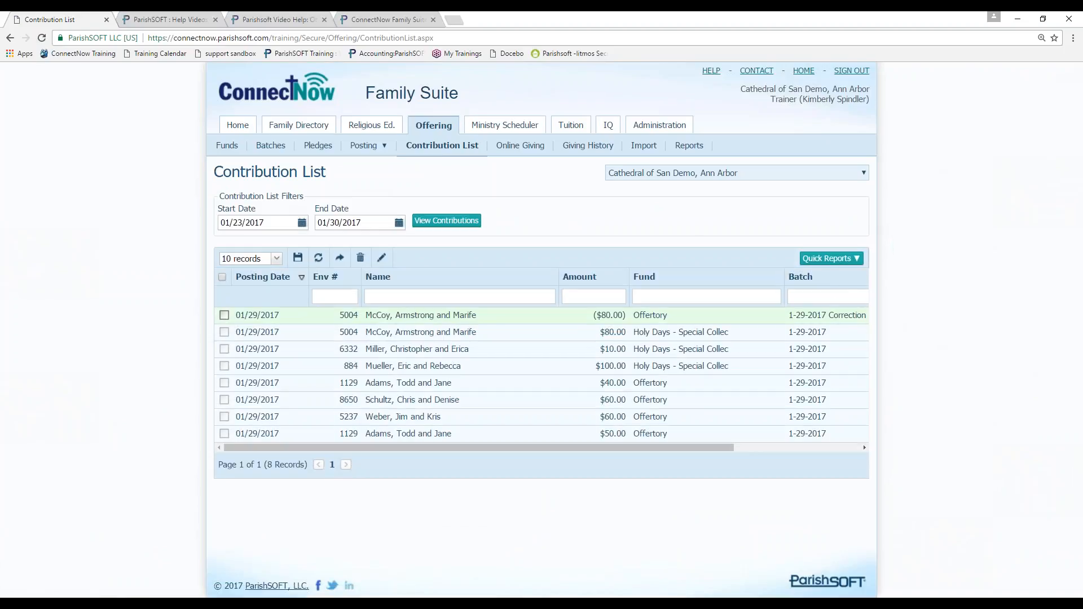
left_click(831, 258)
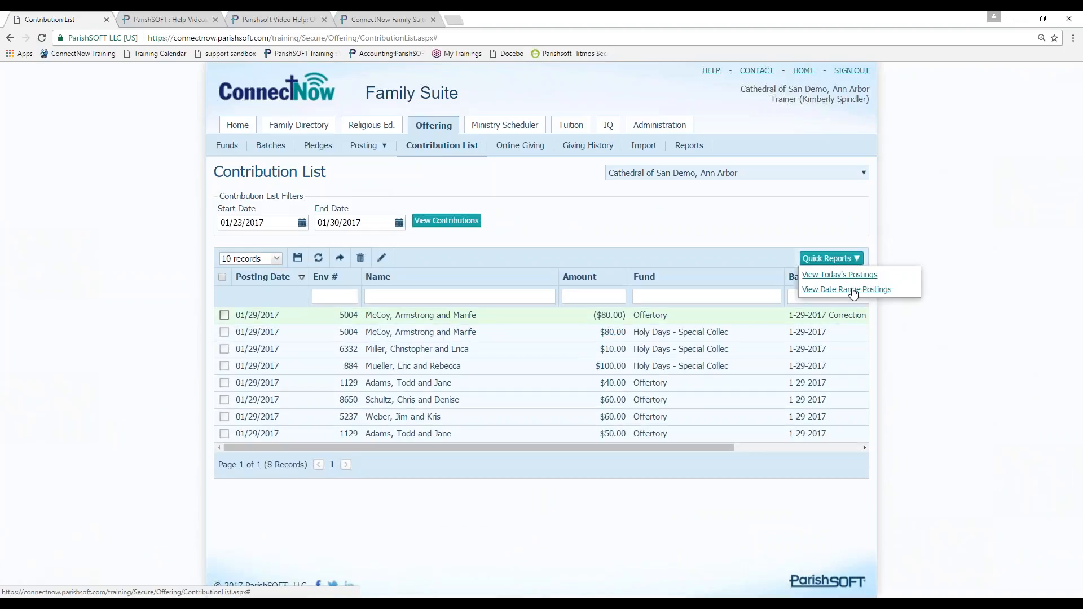
left_click(854, 290)
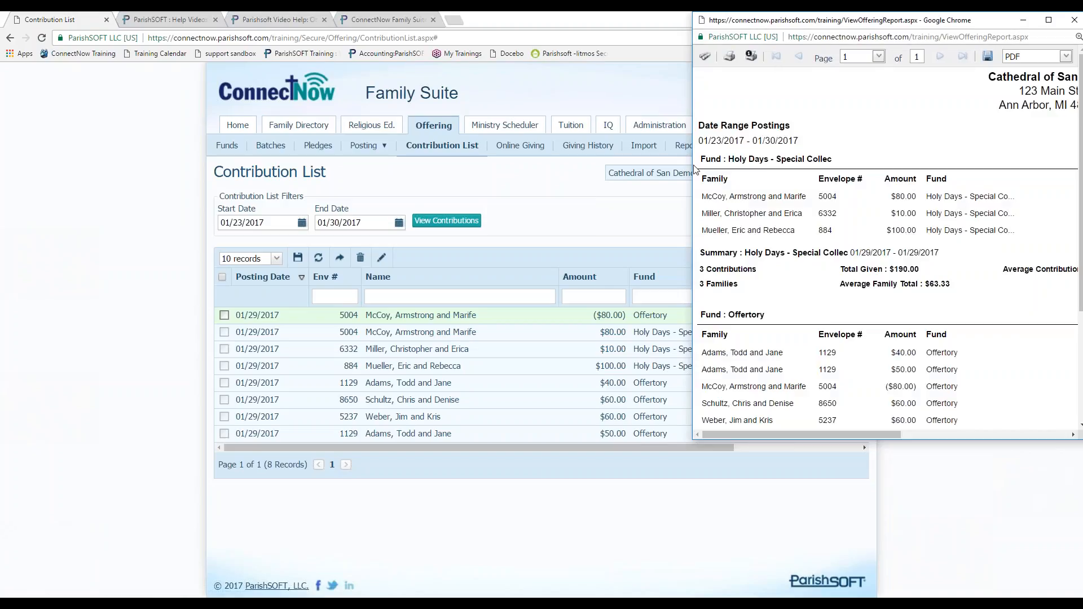
left_click_drag(693, 168, 147, 166)
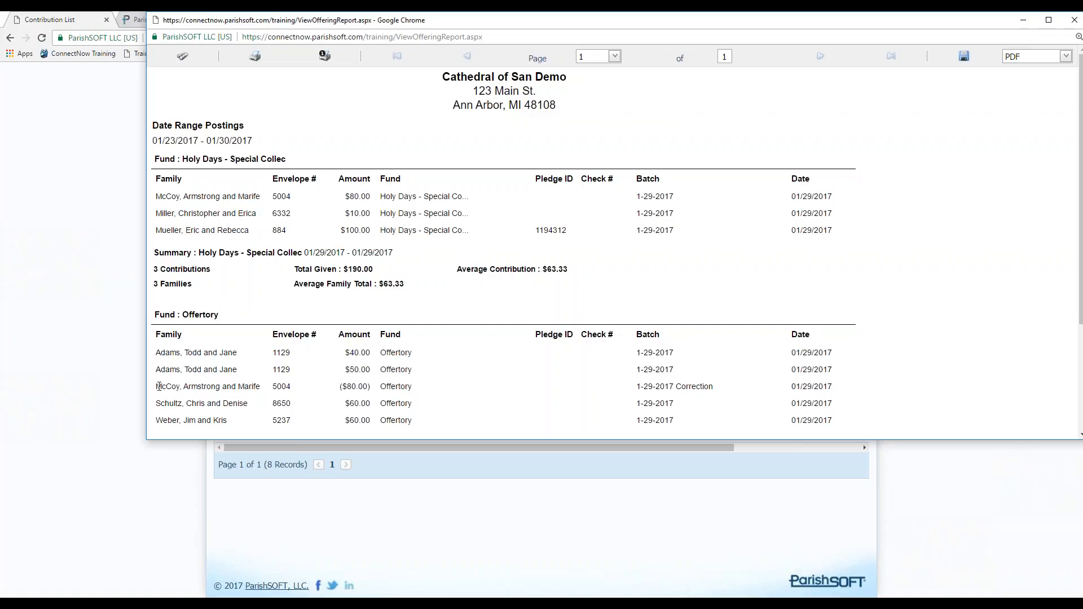
left_click_drag(157, 386, 415, 384)
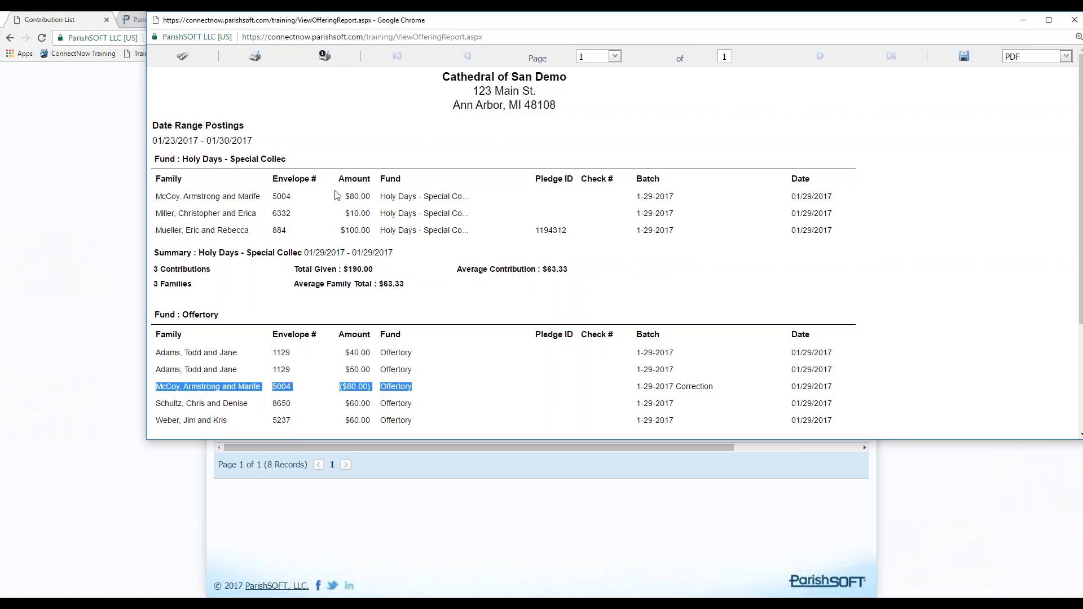
left_click_drag(346, 195, 501, 193)
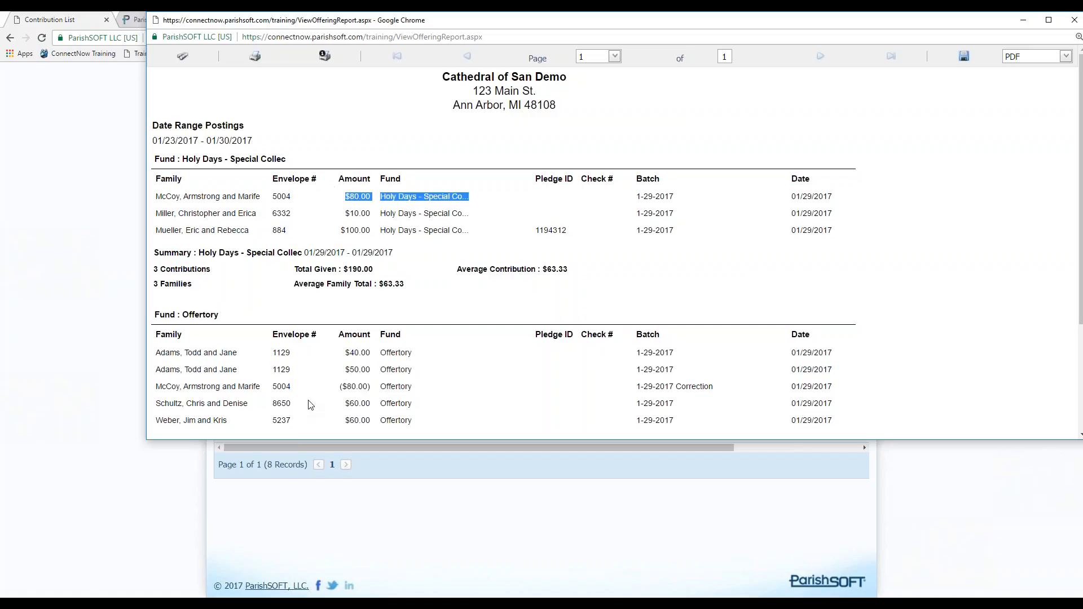
left_click_drag(341, 391, 387, 389)
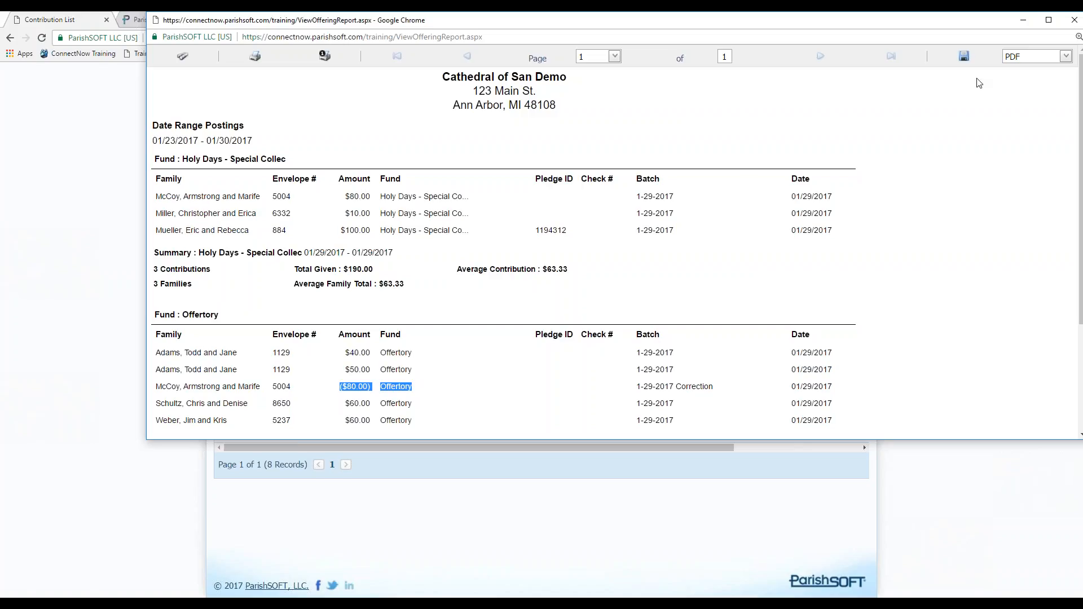
left_click(1075, 22)
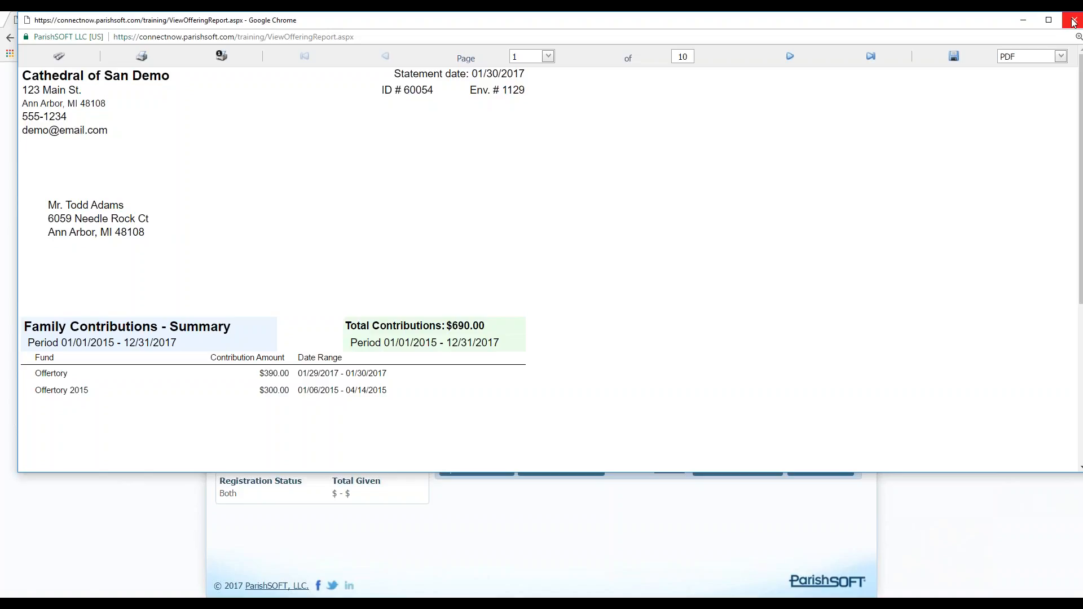
- Close the family contribution statement report and set the statement body to the Contribution Statament template
left_click(1074, 21)
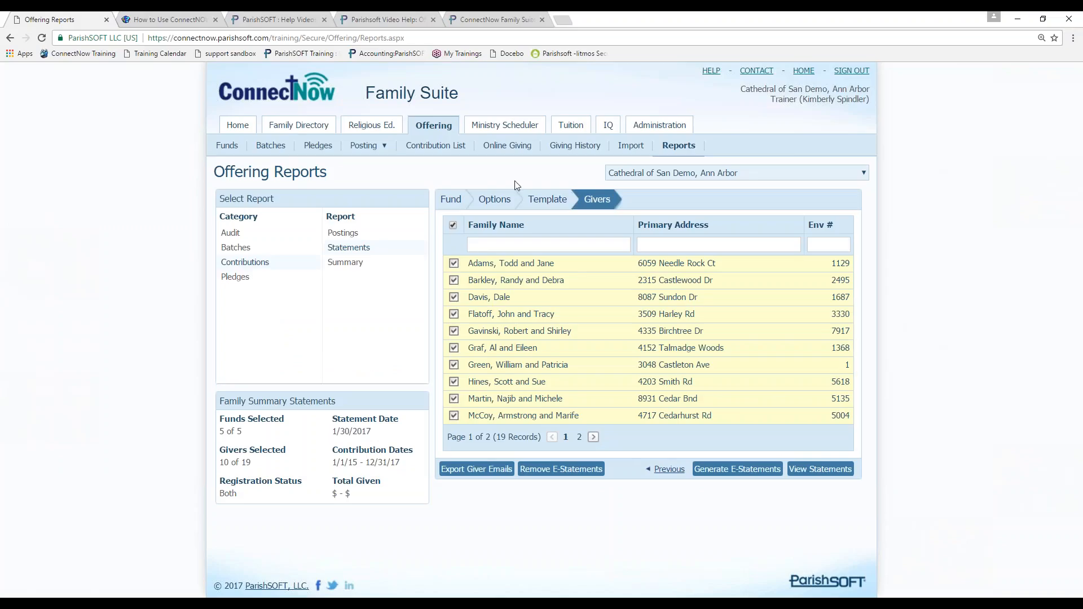
left_click(544, 199)
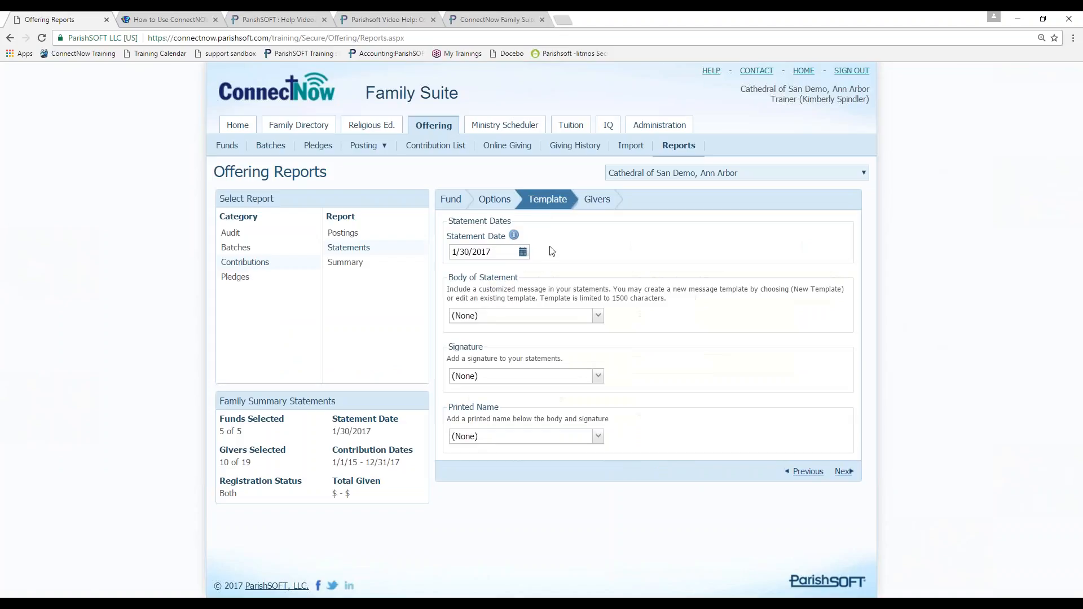
left_click(598, 316)
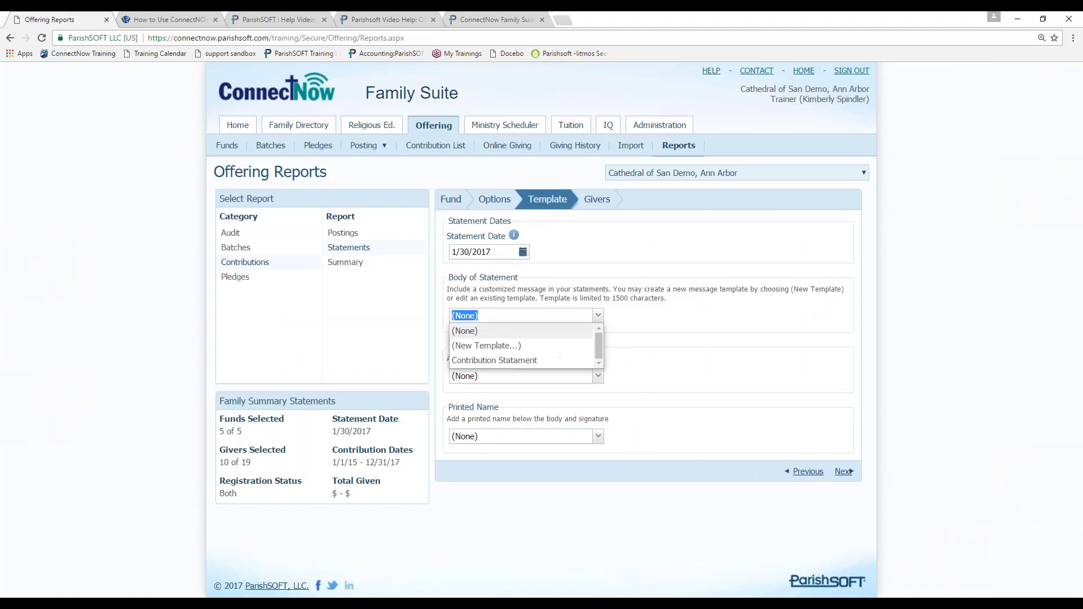
left_click(568, 367)
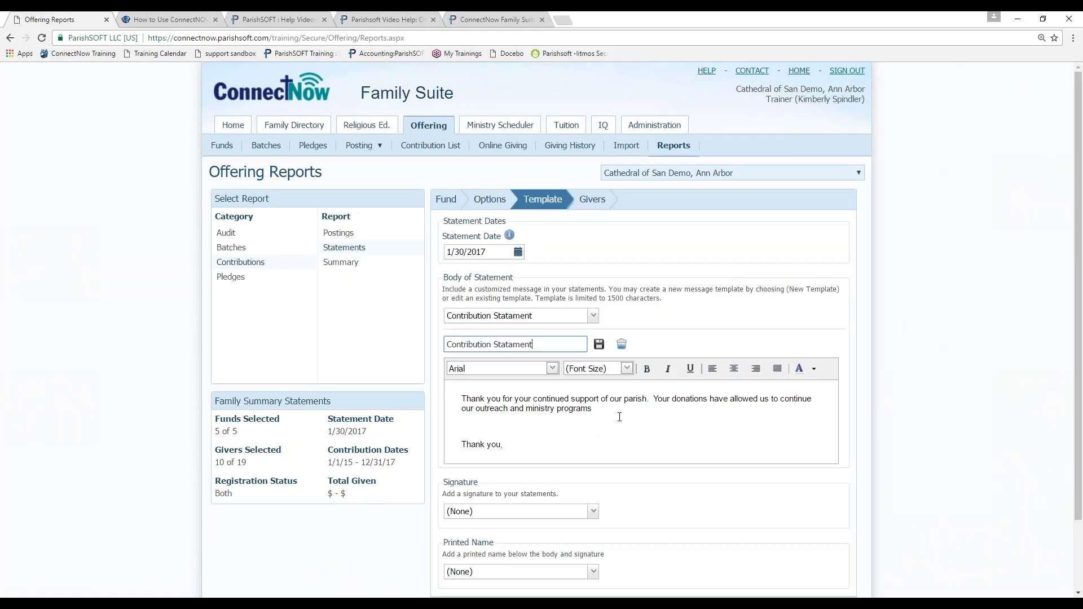
scroll(620, 416, "down", 3)
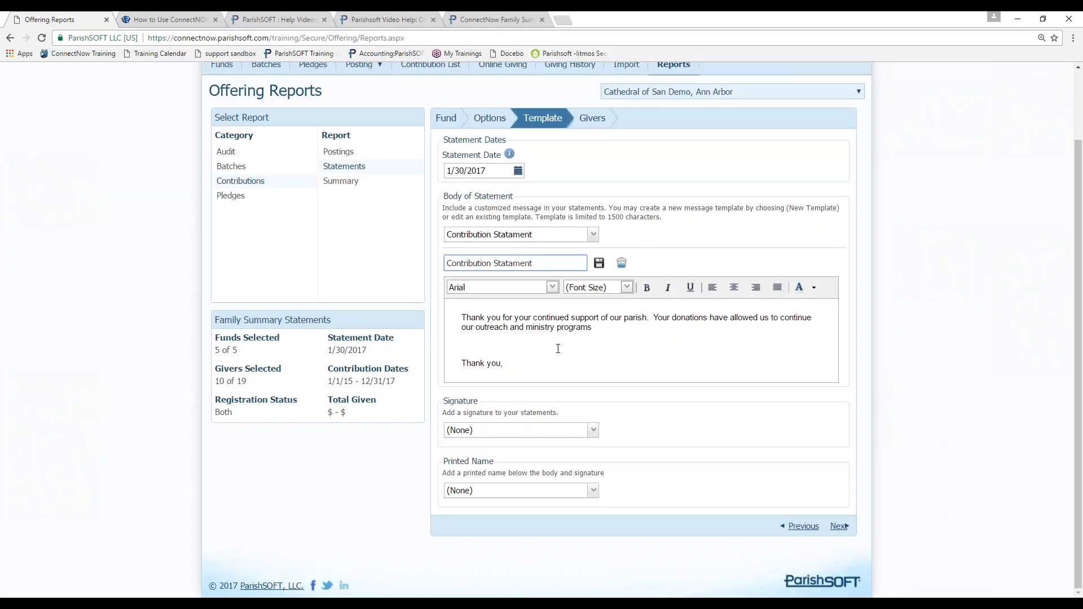
scroll(558, 349, "up", 3)
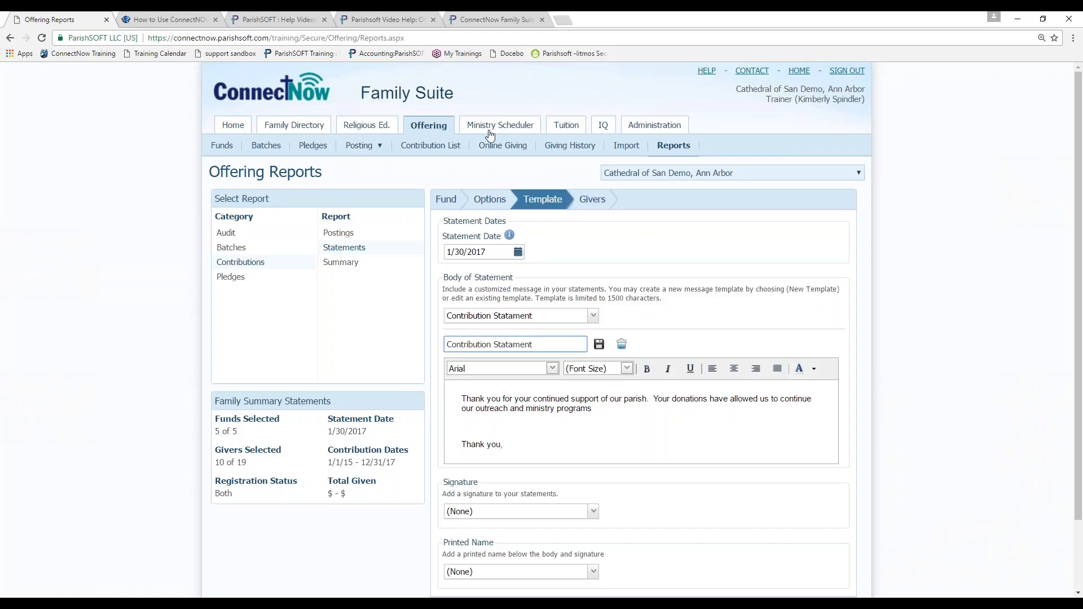
- Start adding a new family in the Family Directory and search all organizations for an existing record by the family's last name
left_click(245, 120)
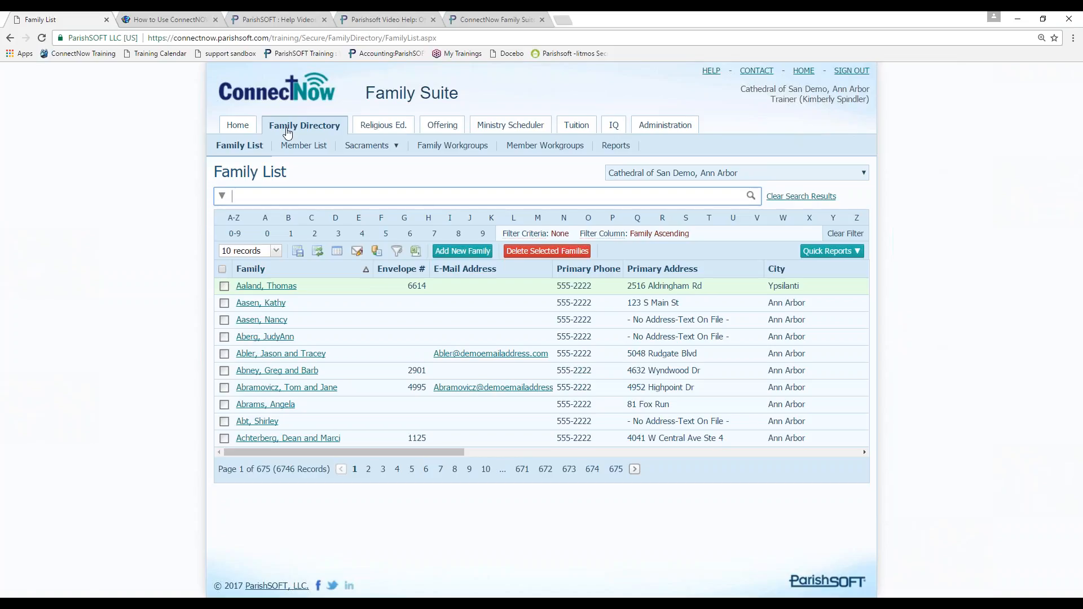
left_click(461, 251)
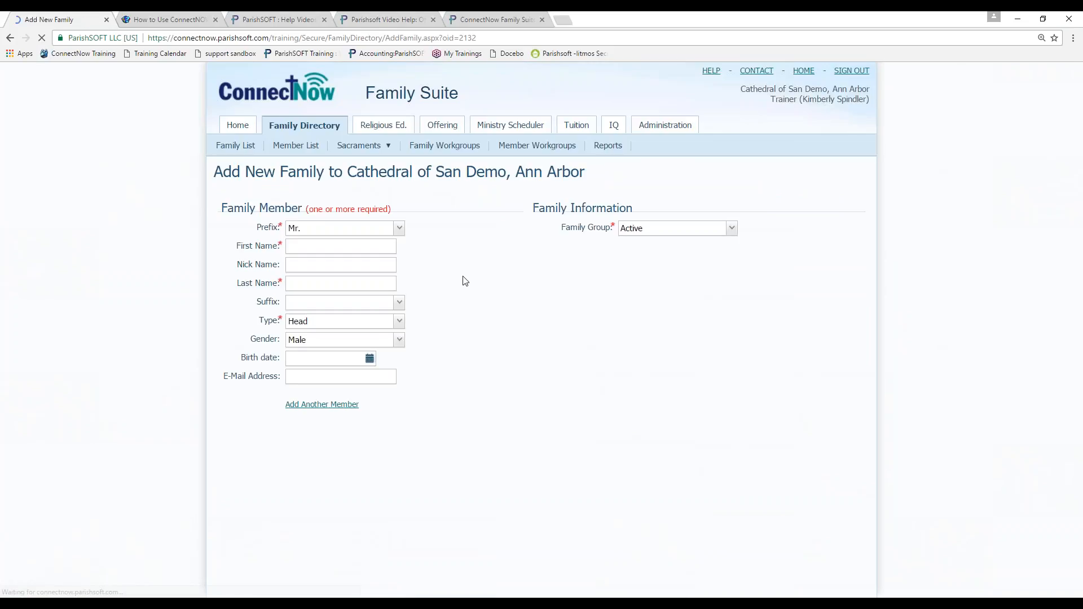
type("Hein")
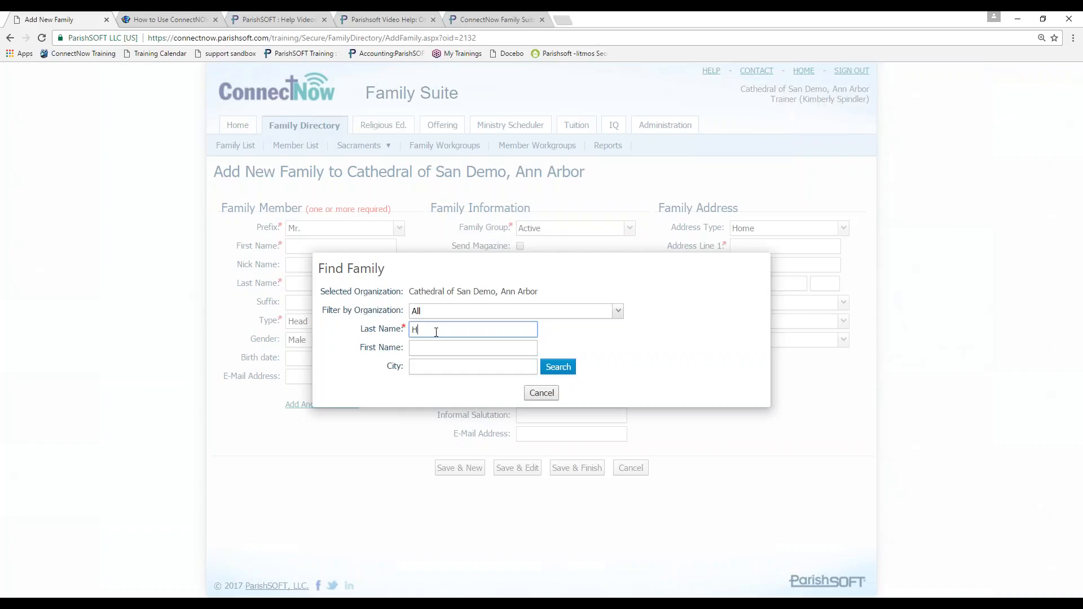
key("BackSpace")
type("nem")
key("BackSpace")
key("BackSpace")
type("inger")
left_click(558, 367)
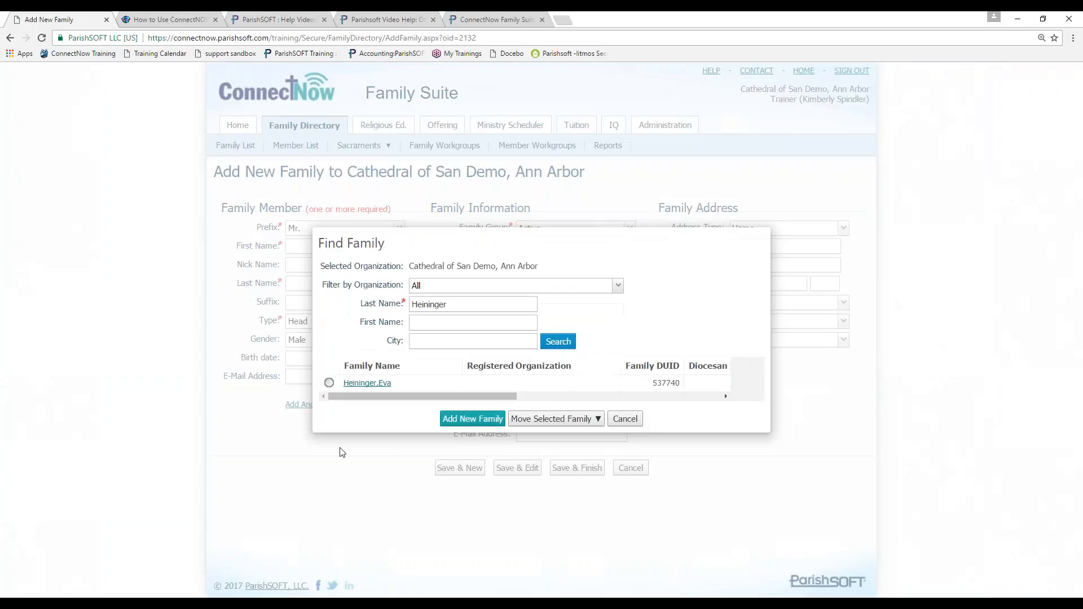
- Move the found family into Cathedral of San Demo as unregistered, and search the Family List for it by last name
left_click(329, 383)
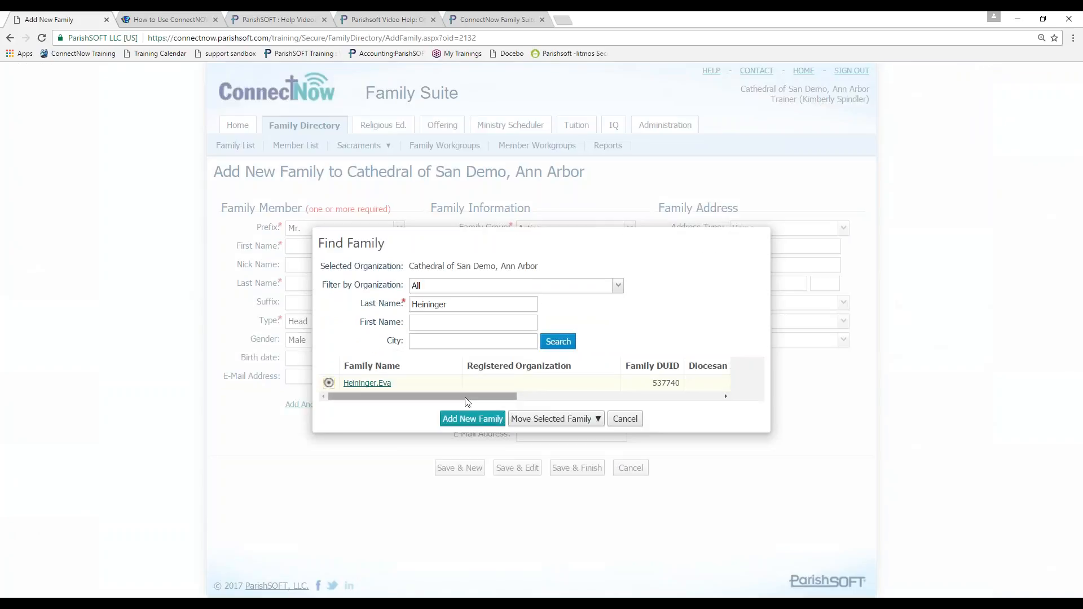
left_click(521, 422)
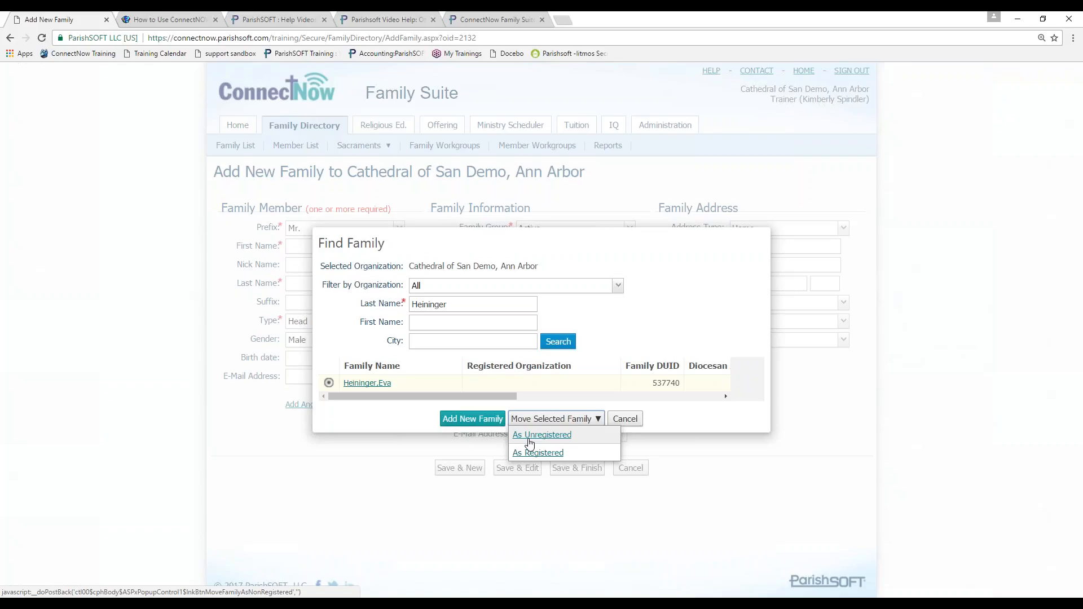
left_click(530, 443)
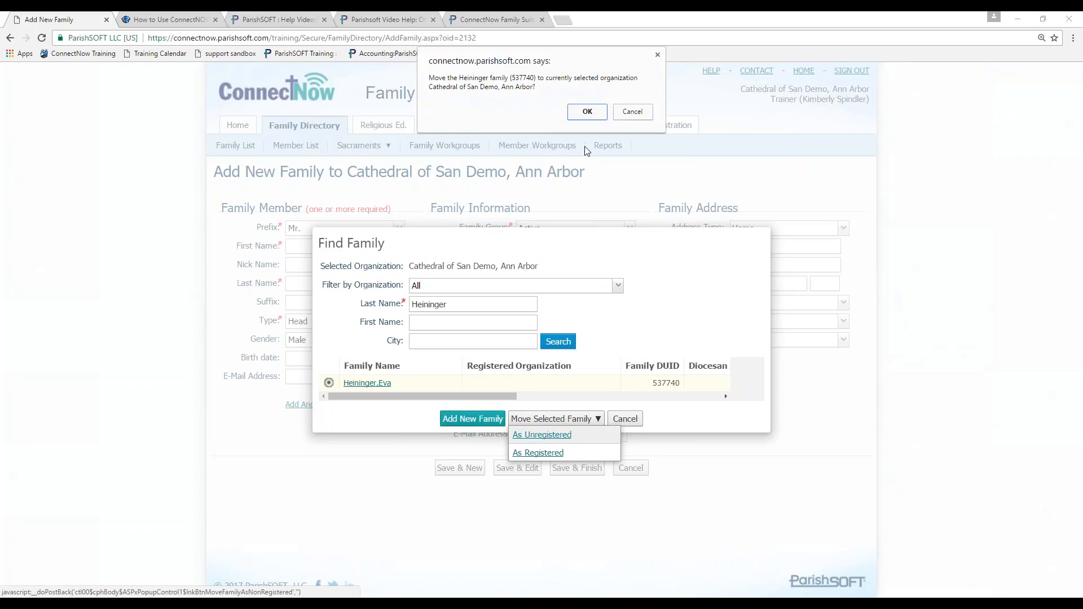
left_click(587, 112)
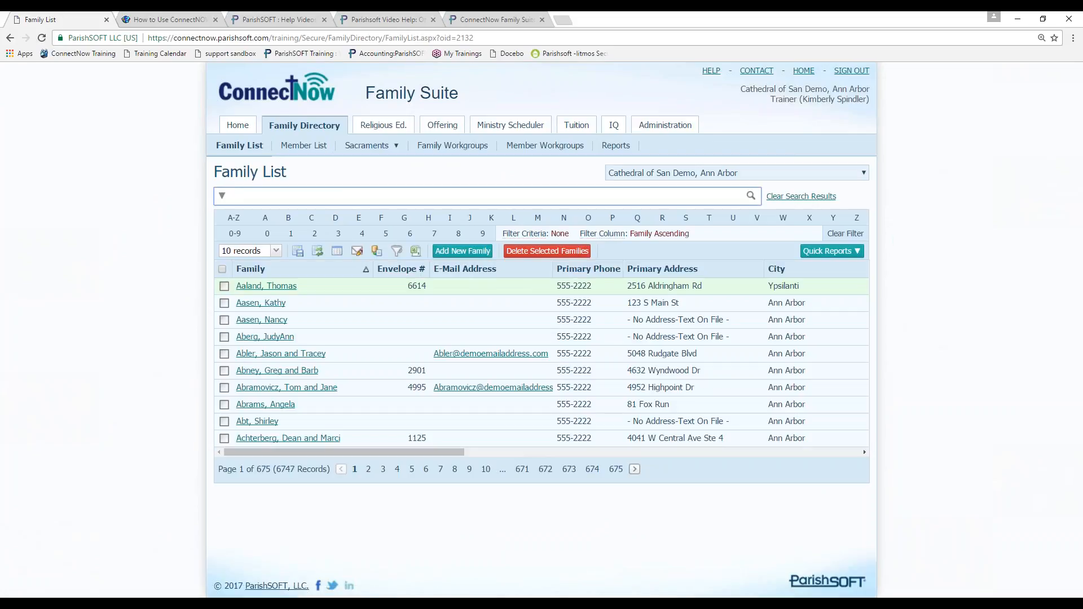
type("Heininger")
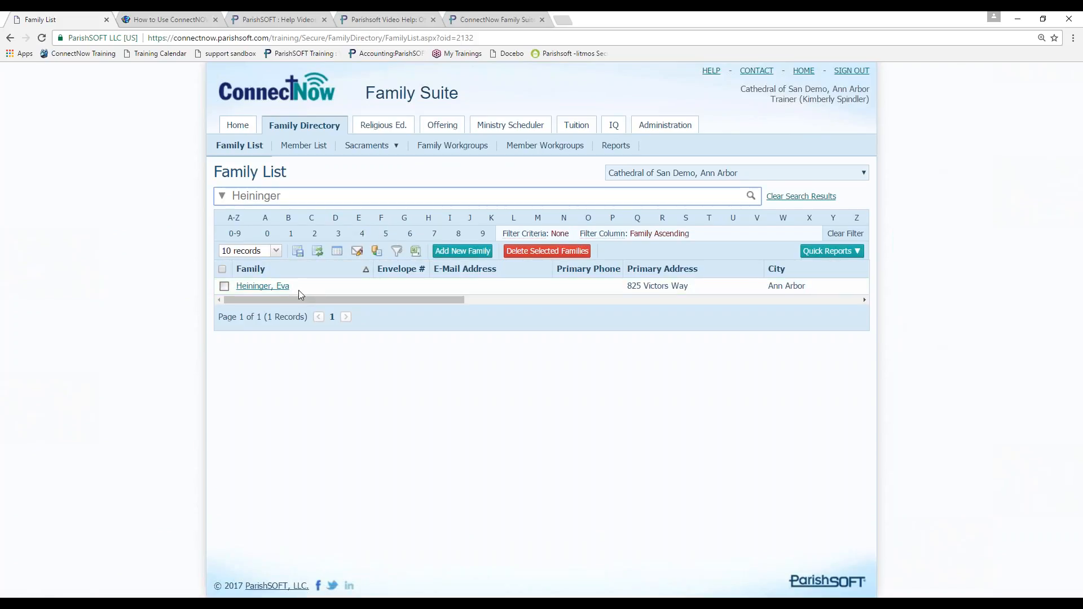
- Add a new staff member in Administration by searching all organizations by last name and accepting the first matching member
left_click(673, 127)
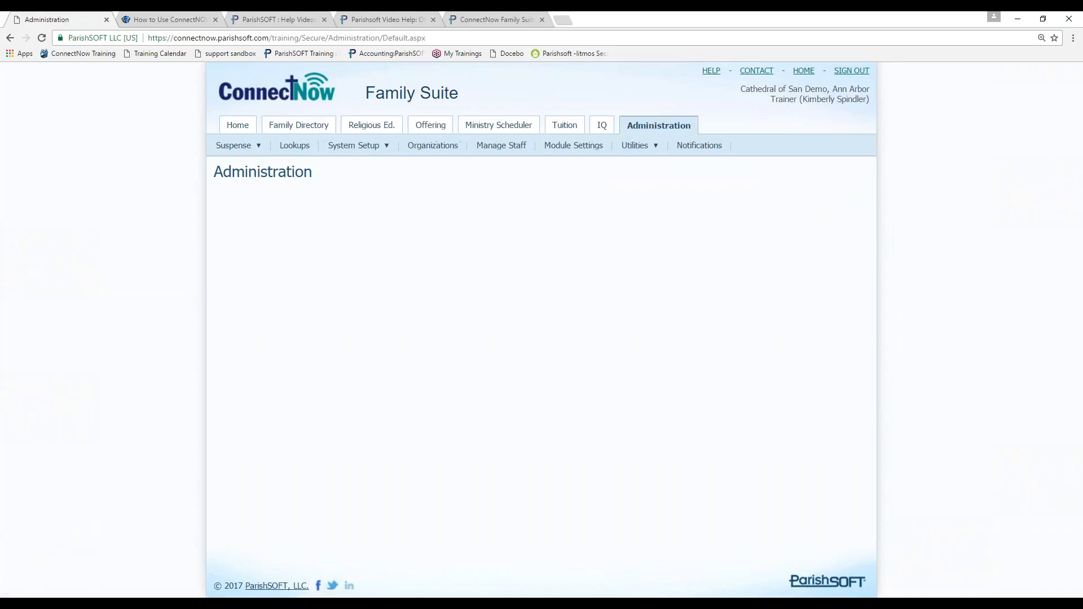
left_click(498, 145)
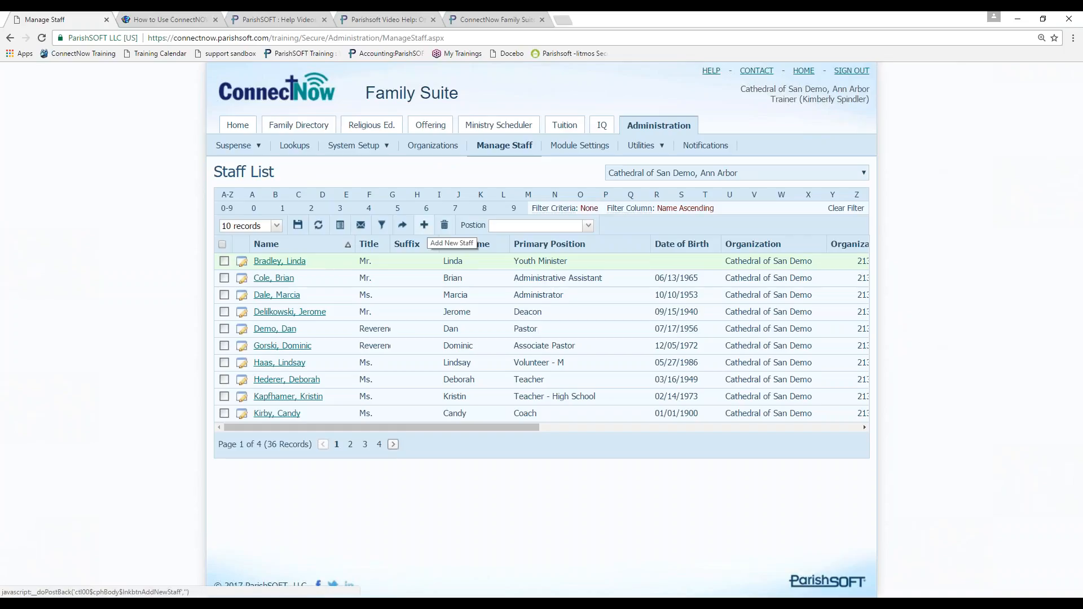
left_click(425, 225)
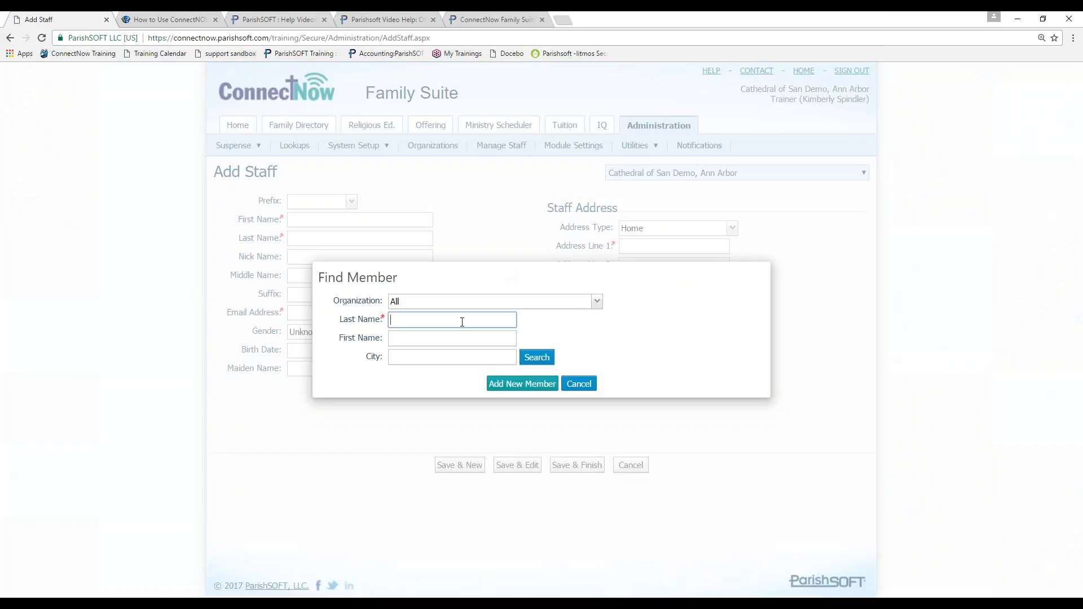
type("Heininger")
left_click(536, 362)
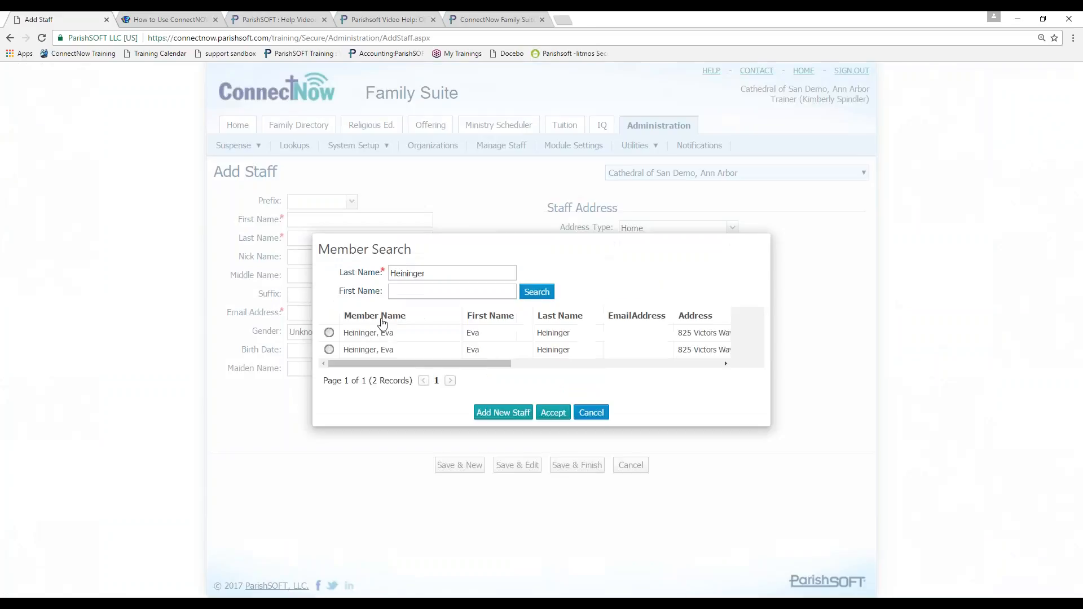
left_click(329, 333)
left_click(554, 415)
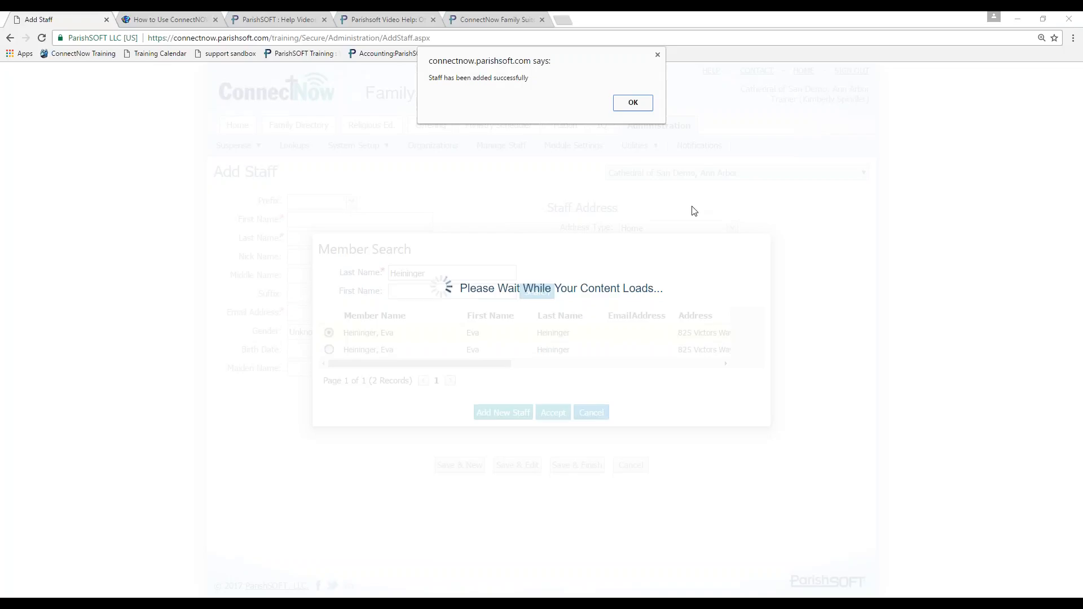
left_click(629, 110)
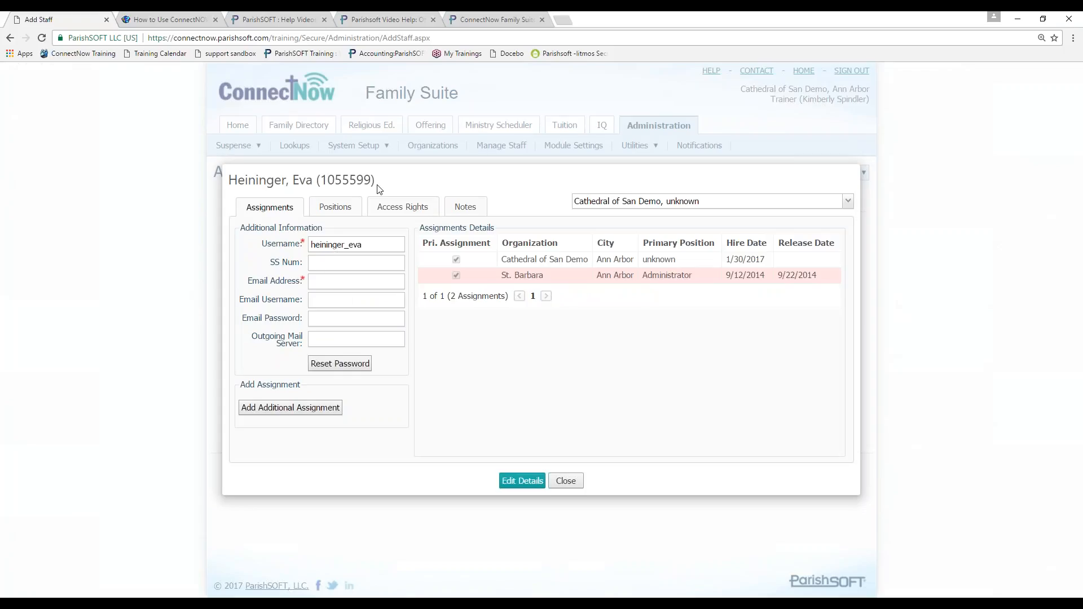
- Edit the staff member's positions, adding Secretary as the primary position and removing the unknown position
left_click(342, 208)
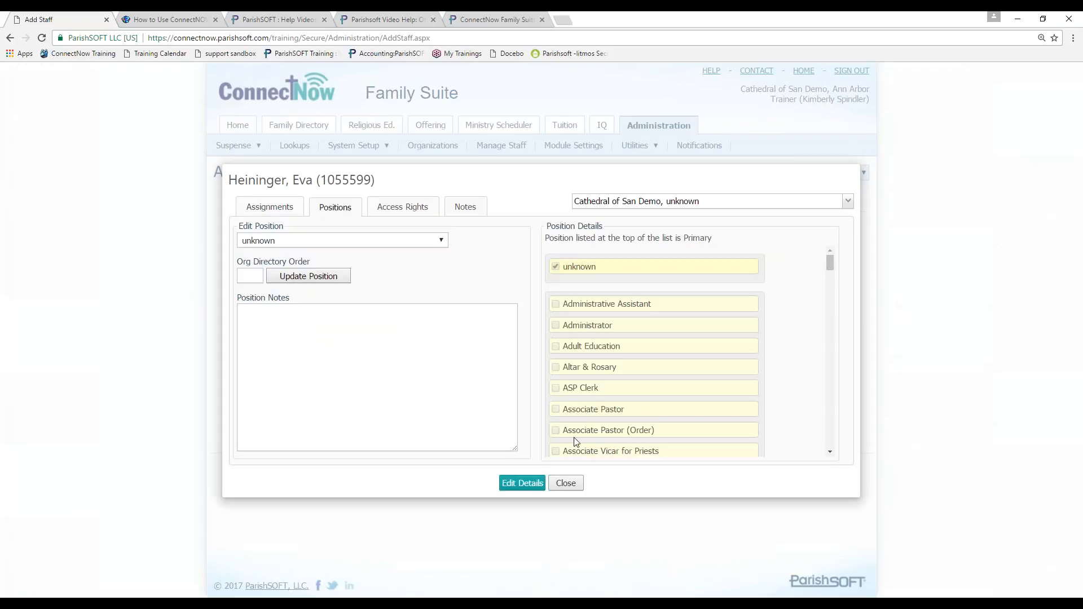
left_click(533, 479)
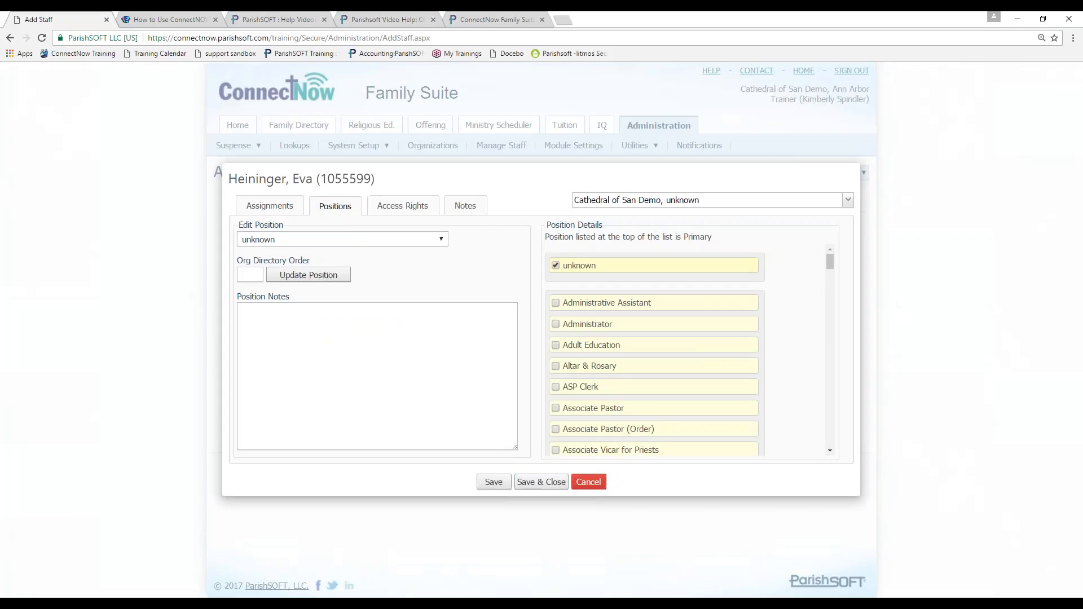
scroll(569, 406, "down", 15)
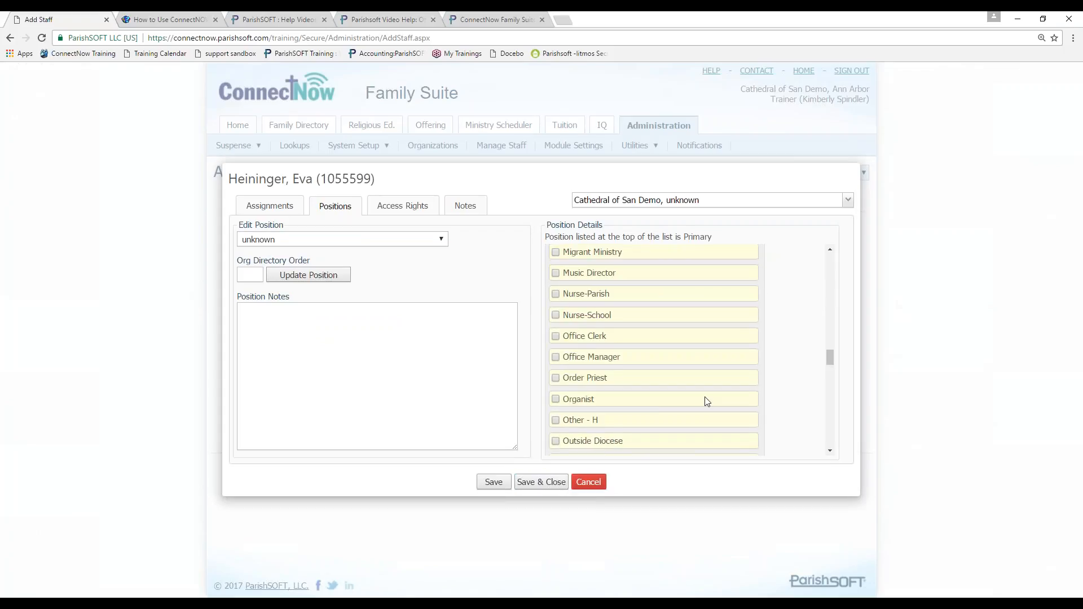
scroll(556, 378, "down", 4)
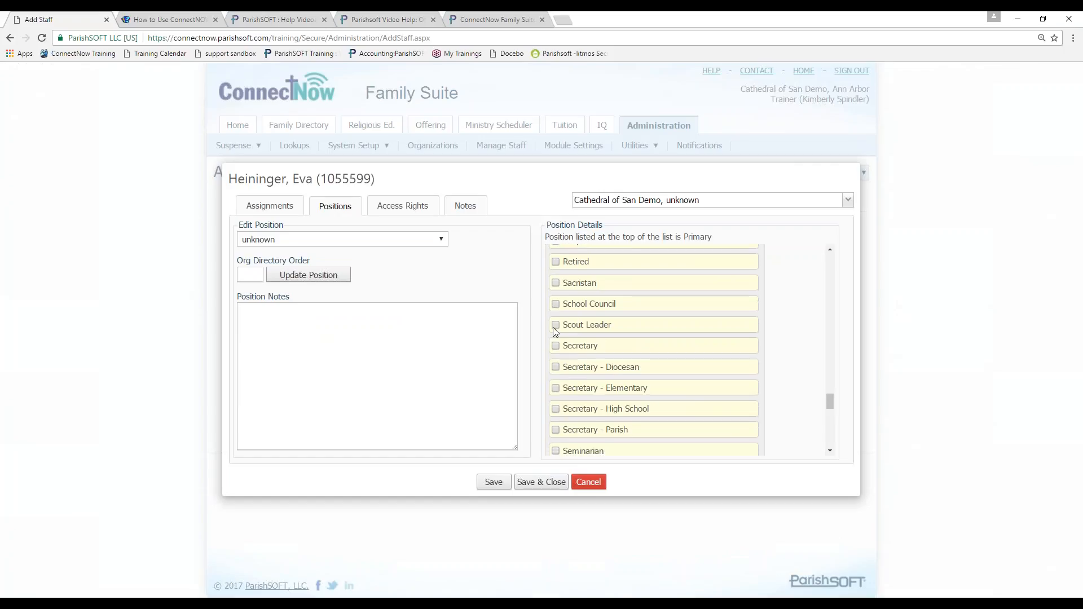
left_click(557, 346)
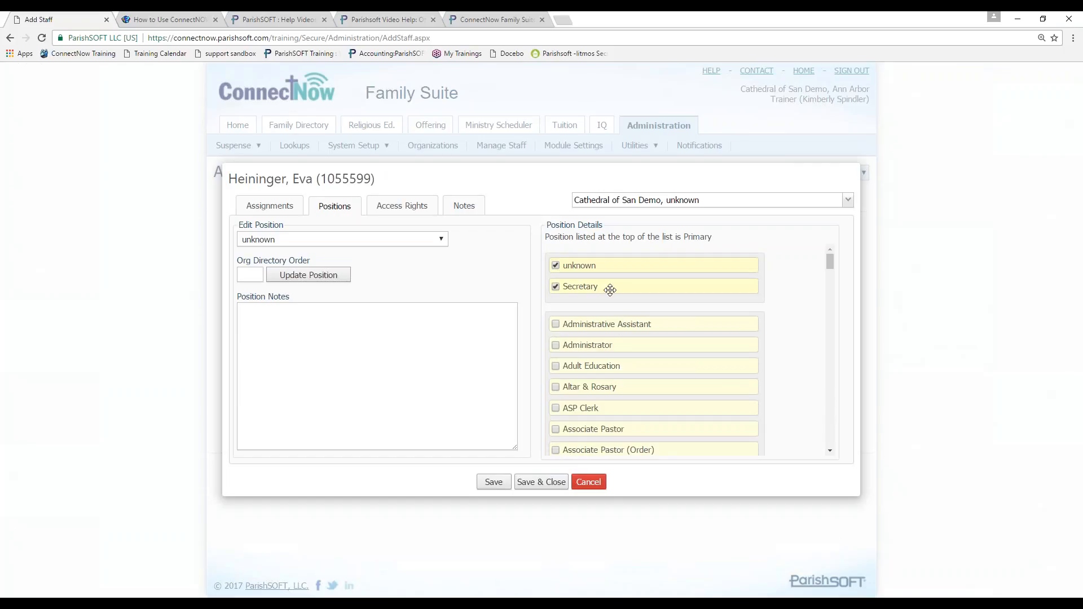
left_click_drag(610, 290, 609, 260)
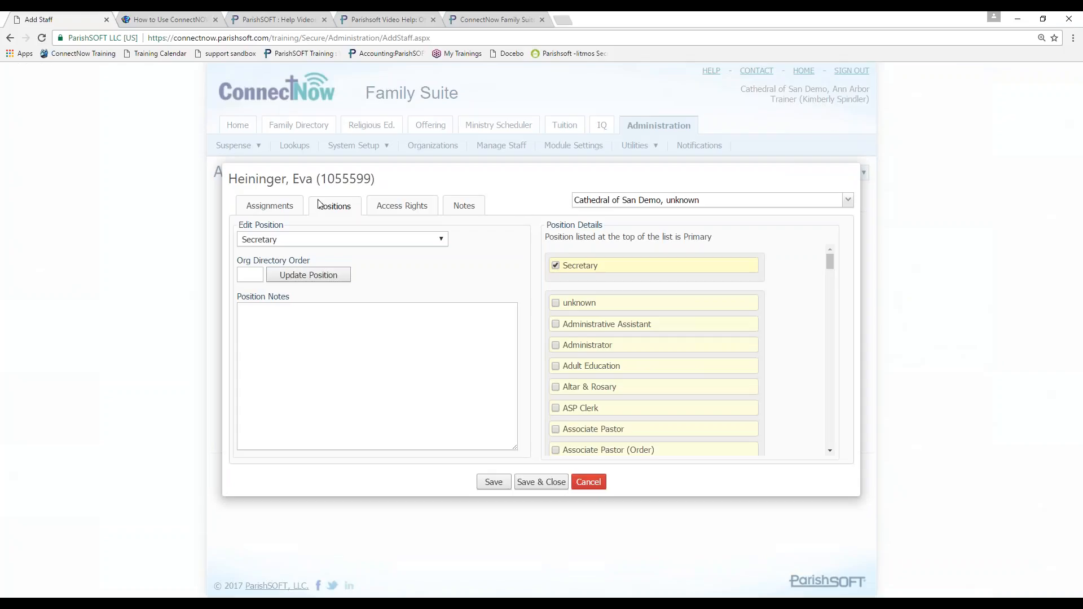
- Grant the staff member login privileges, ConnectNow Access and Organization Admin rights, then discard the edits and close the record
left_click(395, 206)
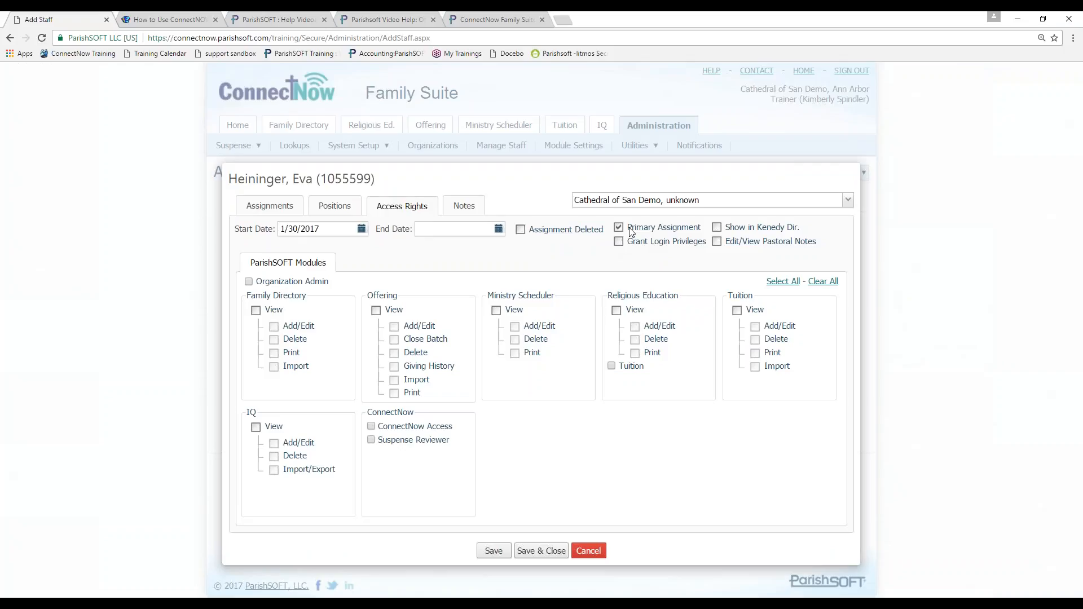
left_click(620, 242)
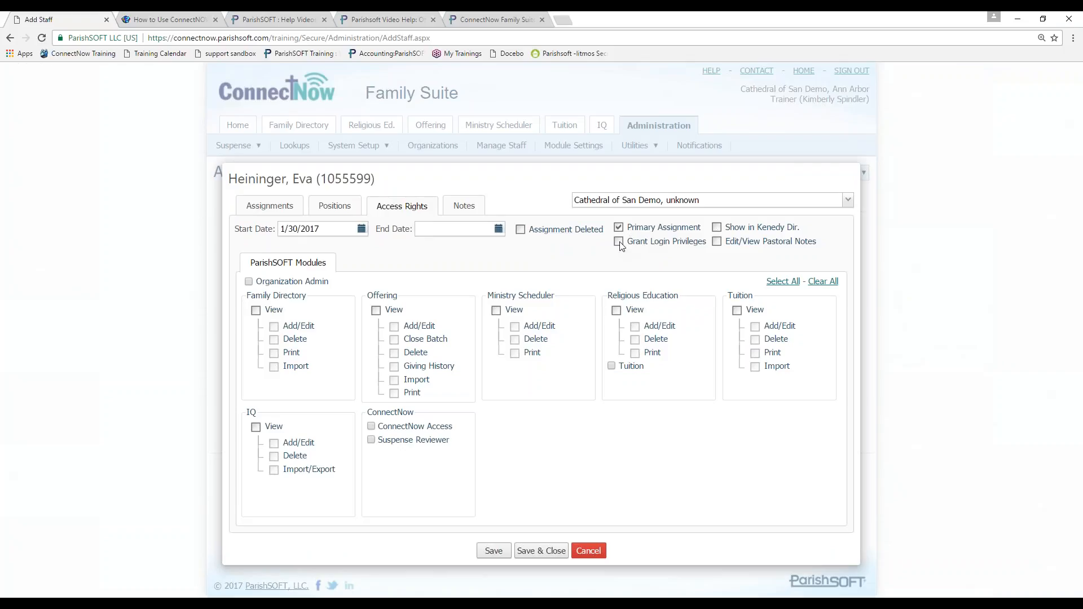
left_click(370, 426)
left_click(249, 284)
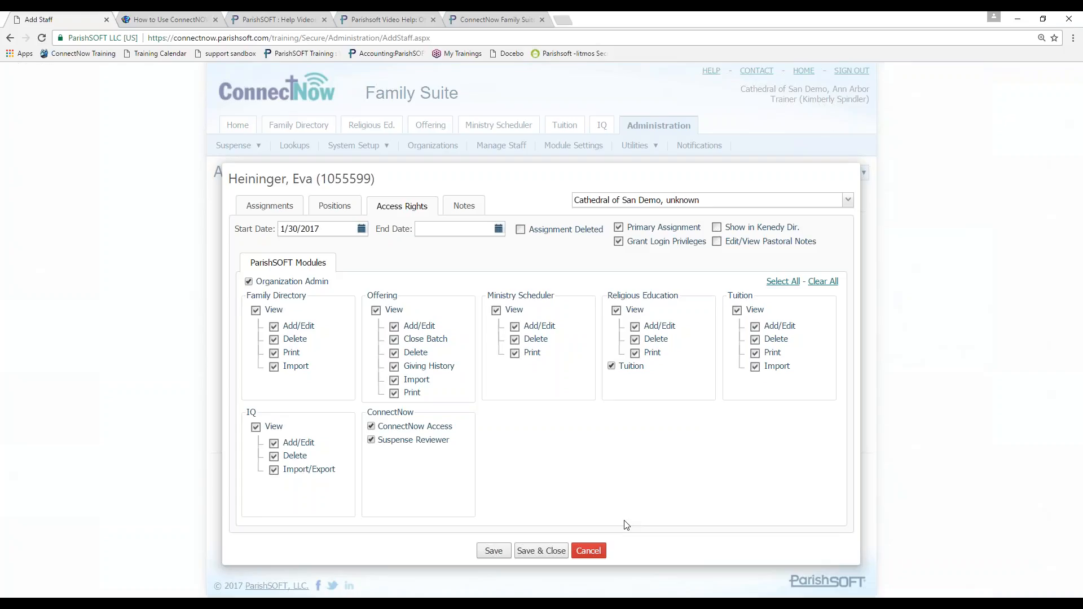
left_click(589, 552)
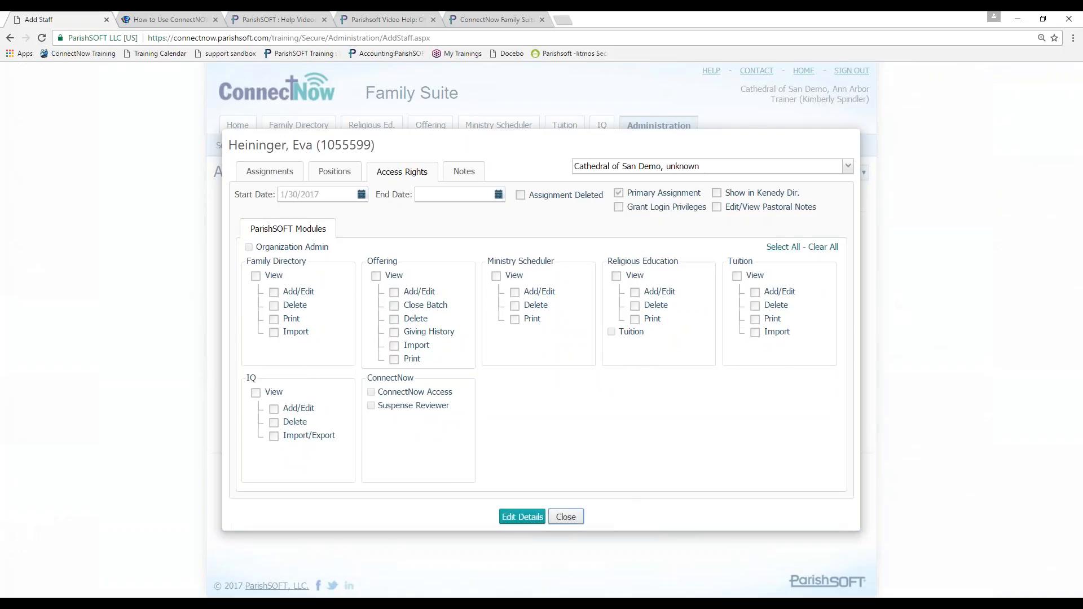
left_click(566, 516)
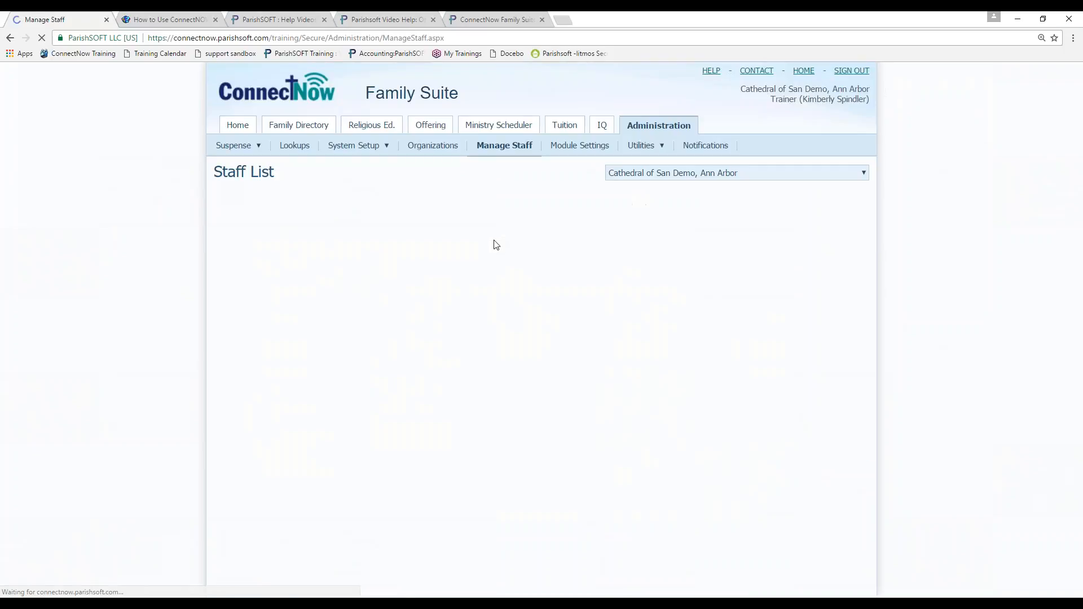
- Sort the Staff List by primary position in ascending order and filter it to the Secretary position
left_click(382, 225)
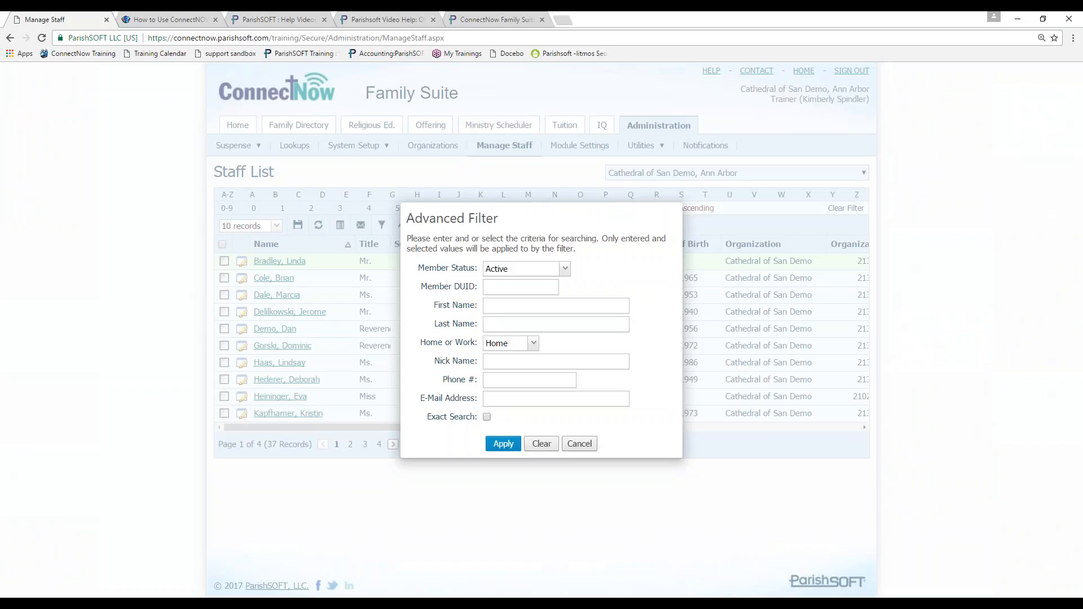
left_click(581, 444)
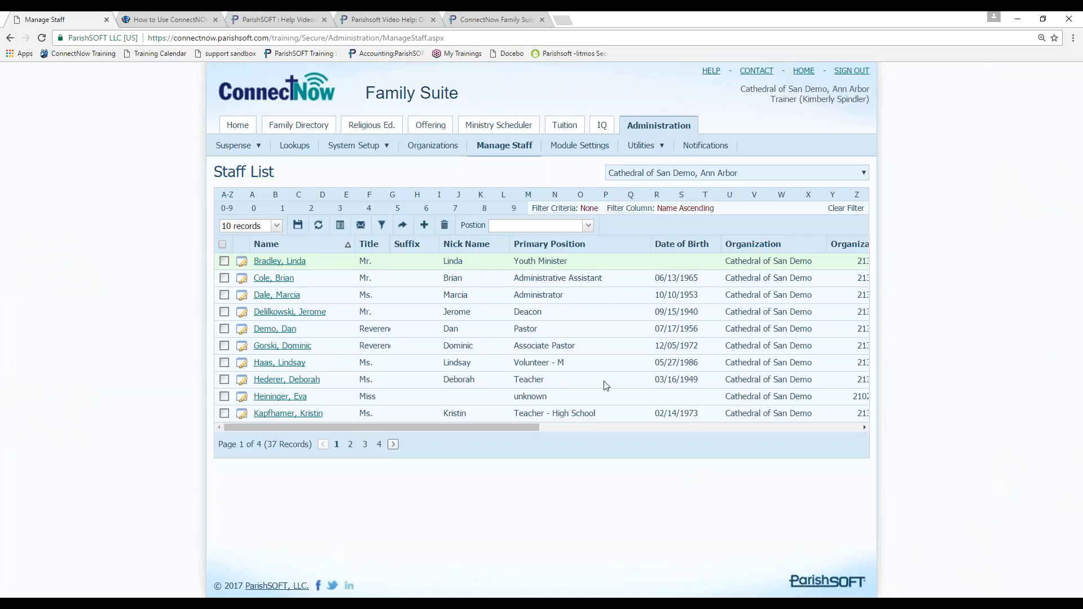
mouse_move(526, 429)
left_mouse_down()
mouse_move(772, 439)
mouse_move(515, 418)
left_mouse_up()
left_click(597, 248)
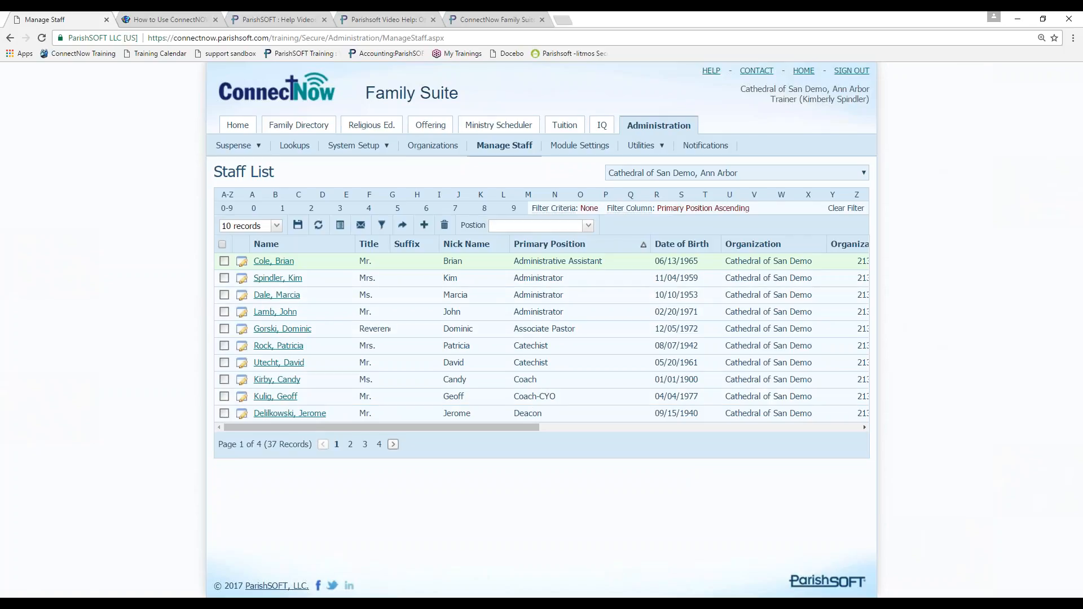
left_click(589, 228)
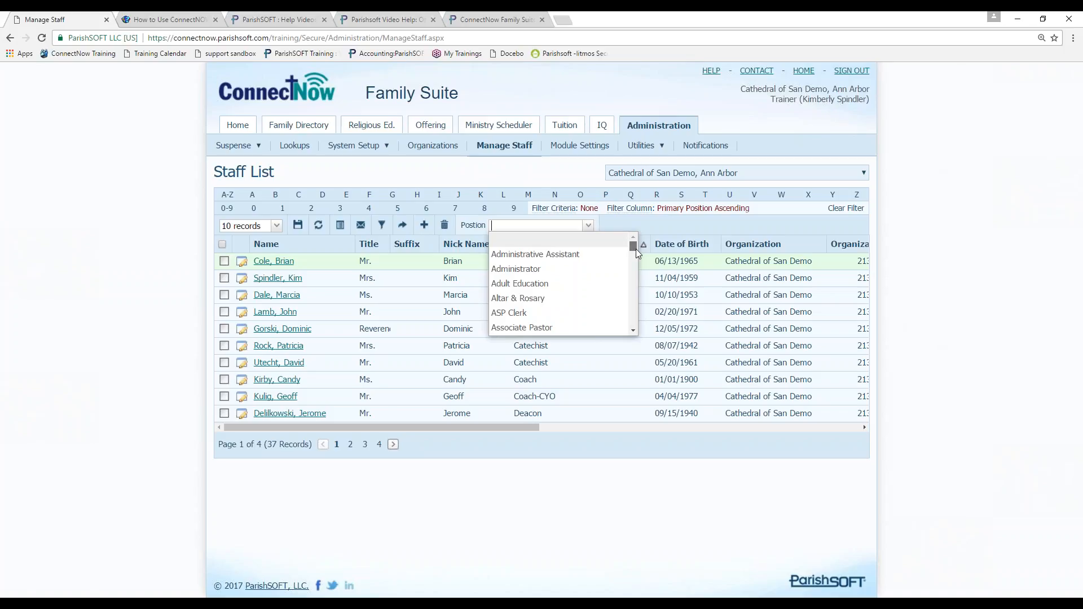
left_click_drag(635, 249, 633, 299)
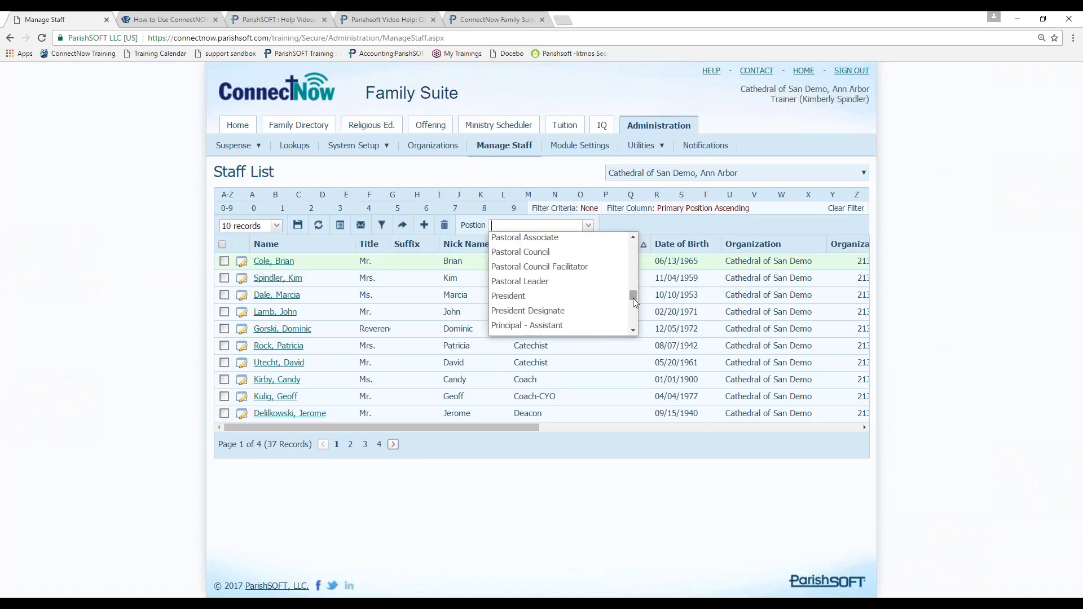
type("sec")
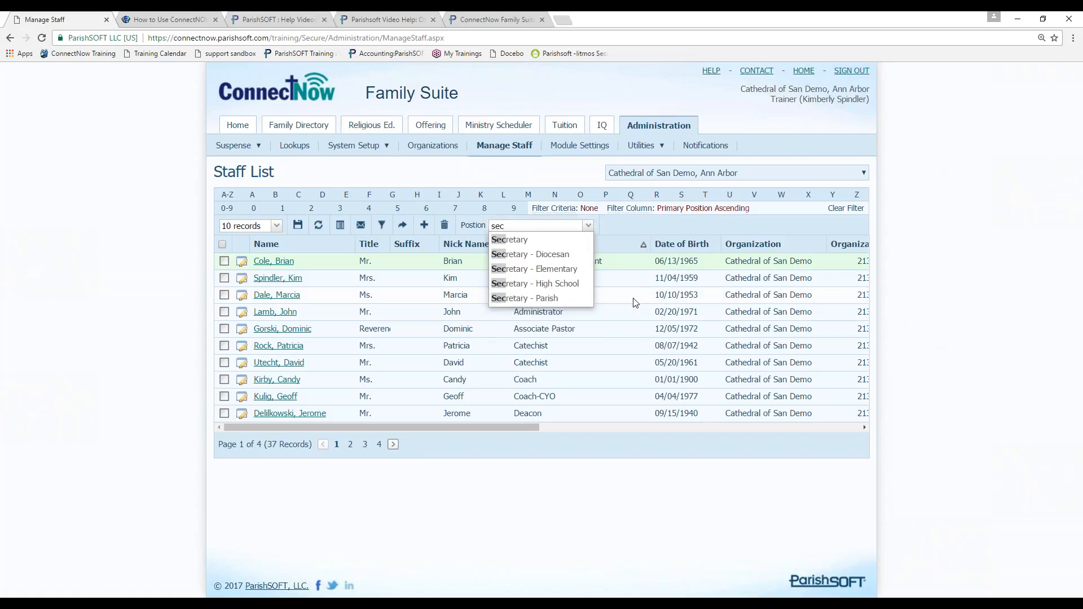
left_click(519, 240)
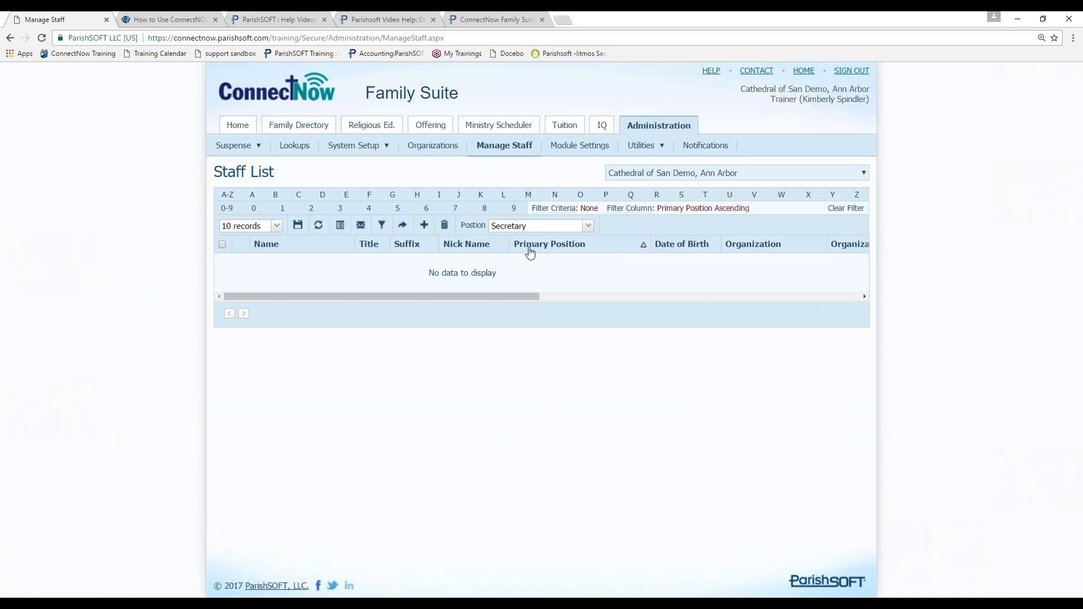
- Filter the Staff List to Inactive member status and clear the Secretary position filter
left_click(382, 225)
left_click(565, 269)
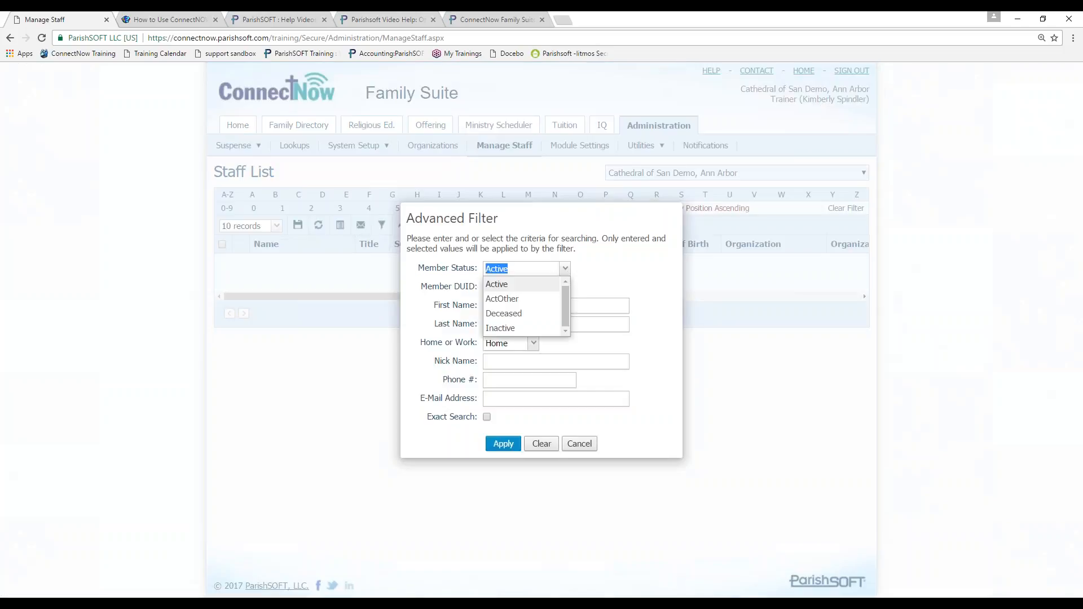
left_click(527, 332)
left_click(502, 444)
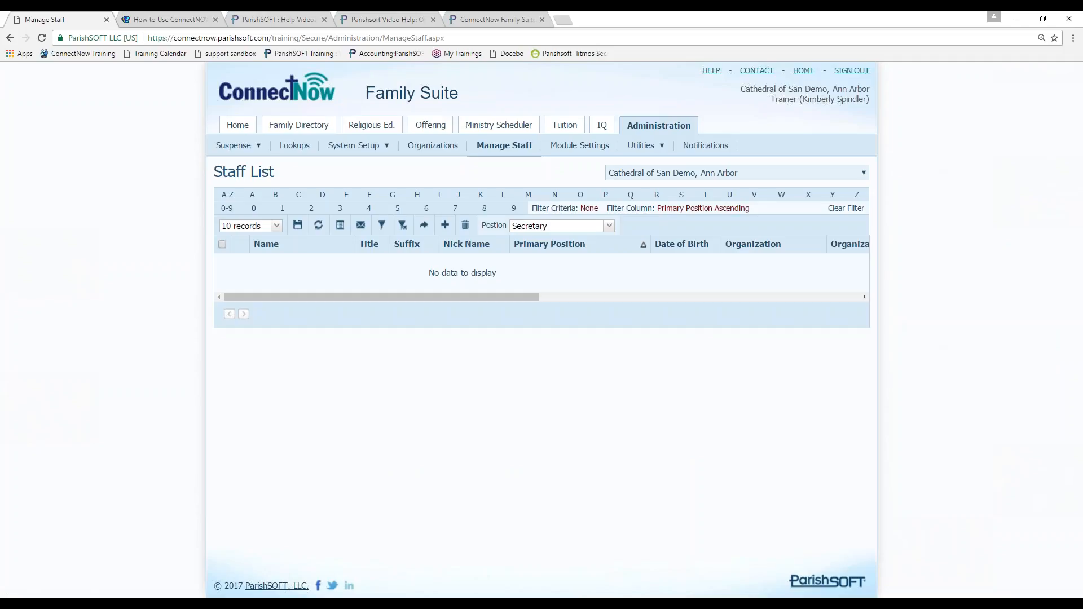
left_click(609, 226)
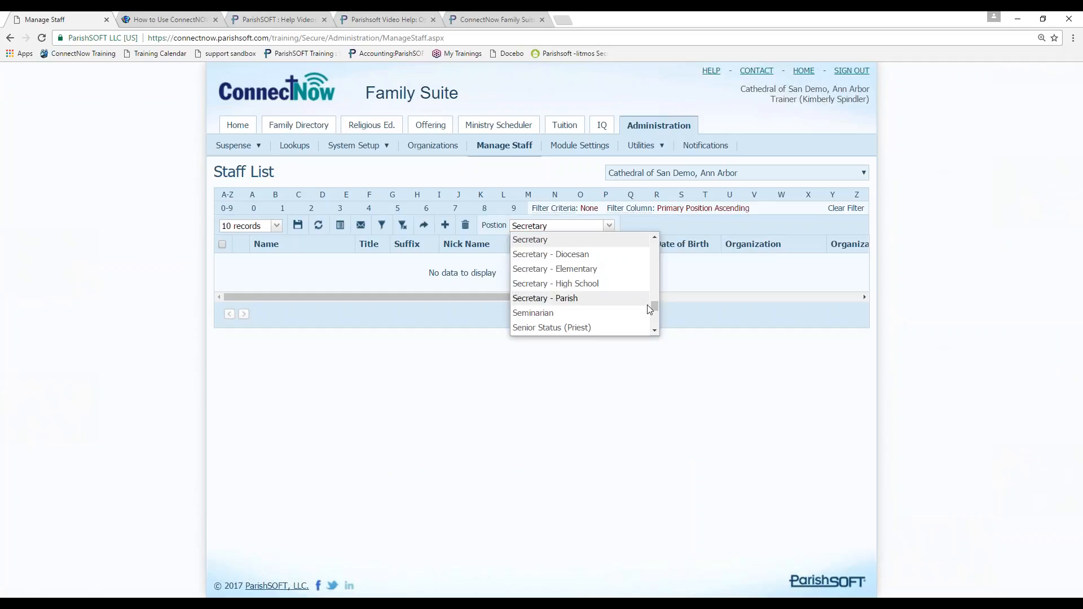
left_click_drag(650, 309, 652, 241)
left_click(633, 238)
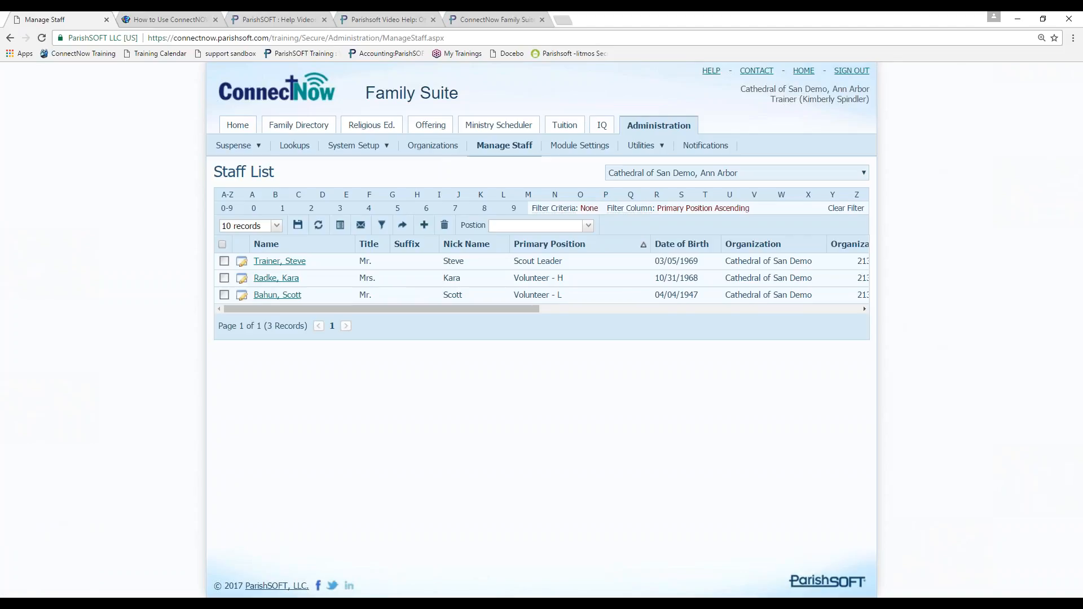
- Sort the Staff List by primary position in descending order and filter it to Active member status
left_click(550, 244)
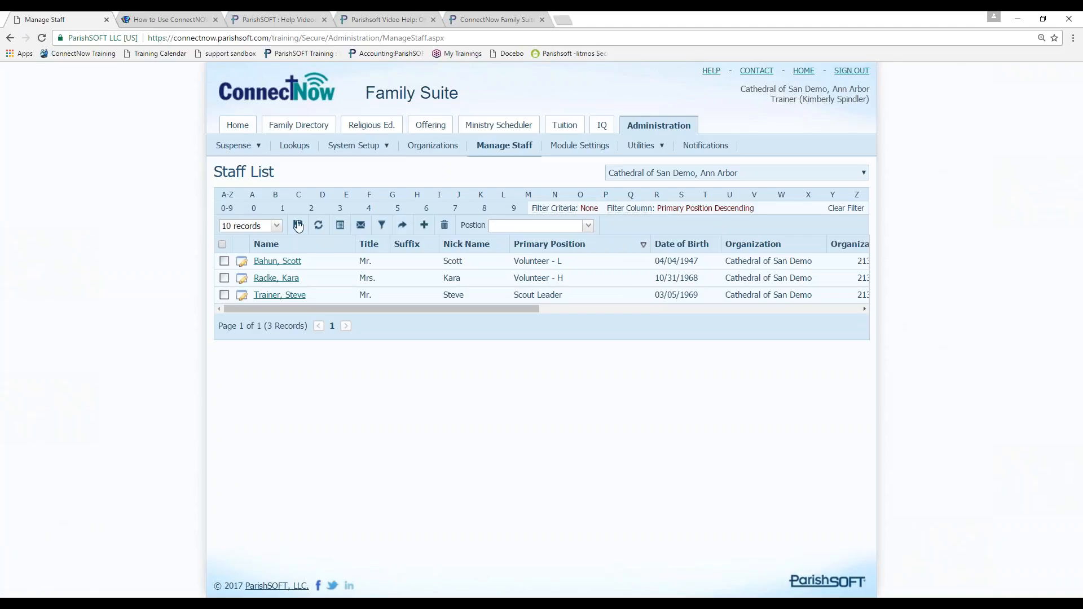
left_click(381, 225)
left_click(522, 270)
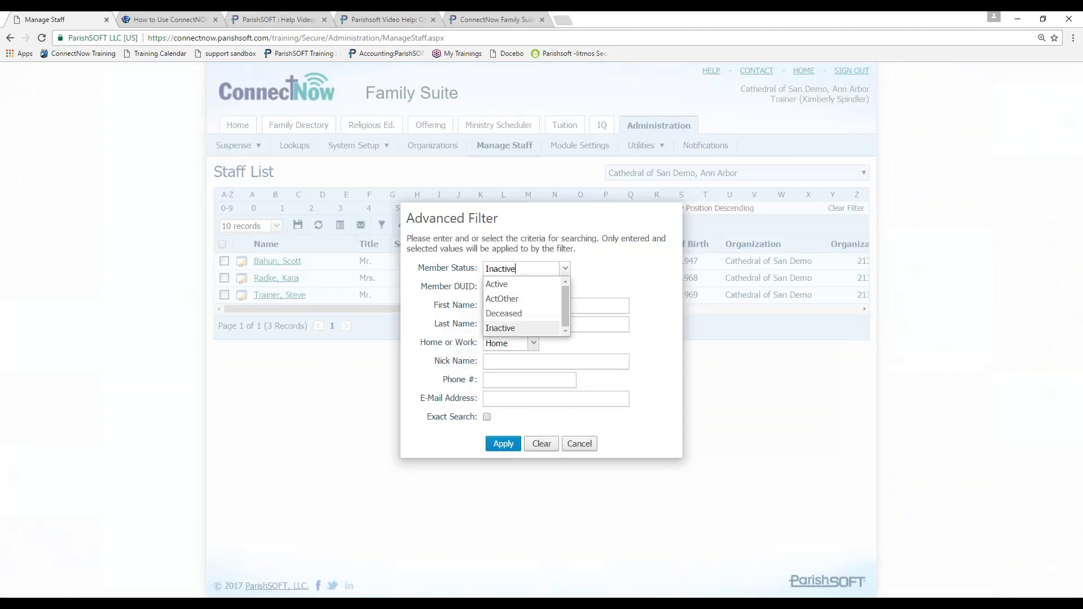
left_click(508, 286)
left_click(508, 443)
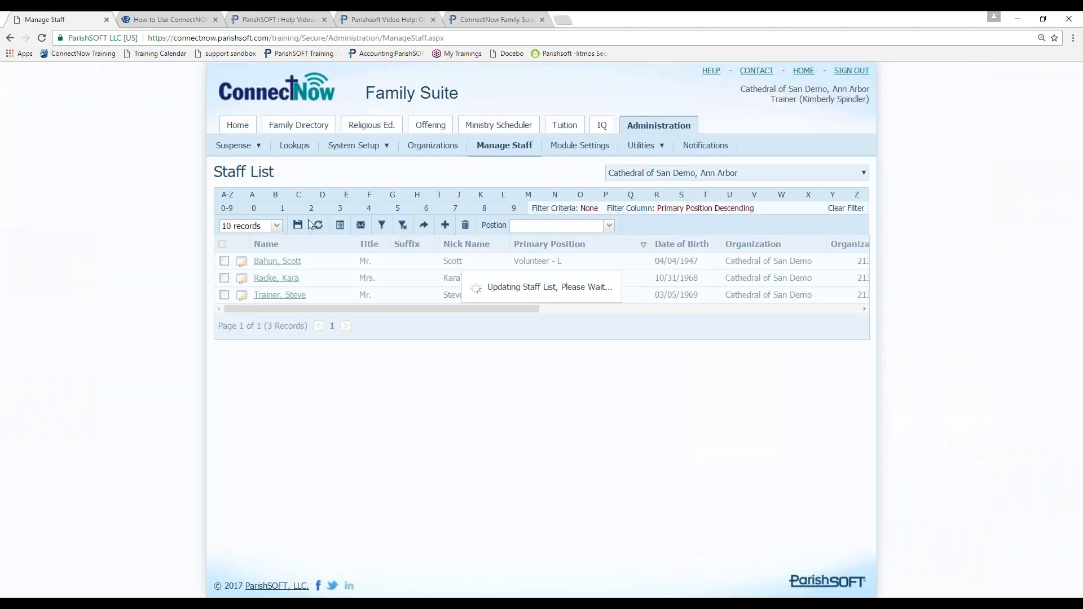
- Show 100 records per page and sort the active Staff List by primary position in ascending order
left_click(277, 226)
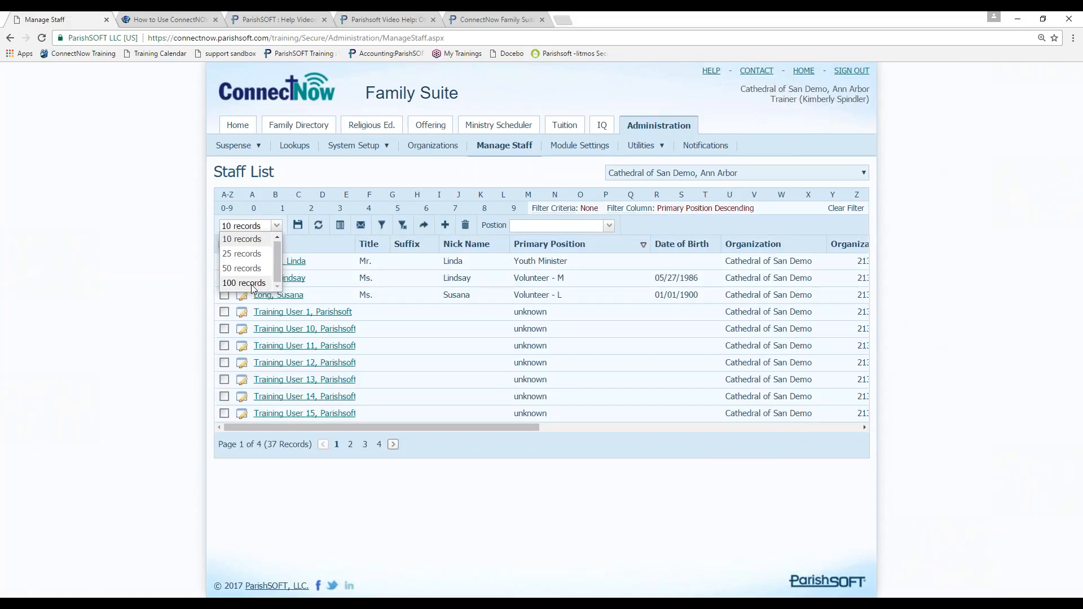
left_click(244, 283)
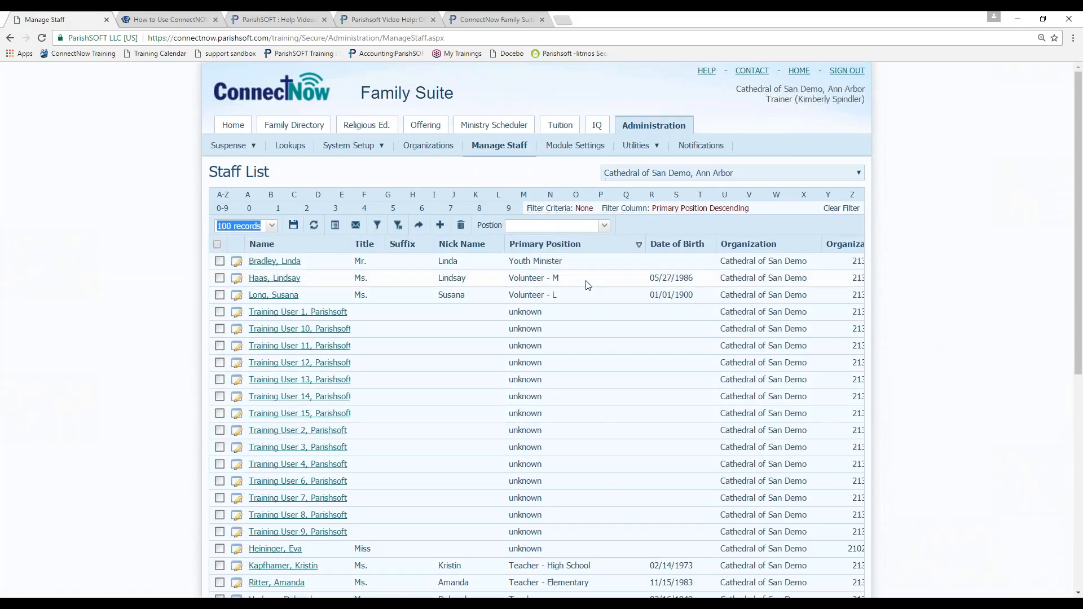
left_click(591, 243)
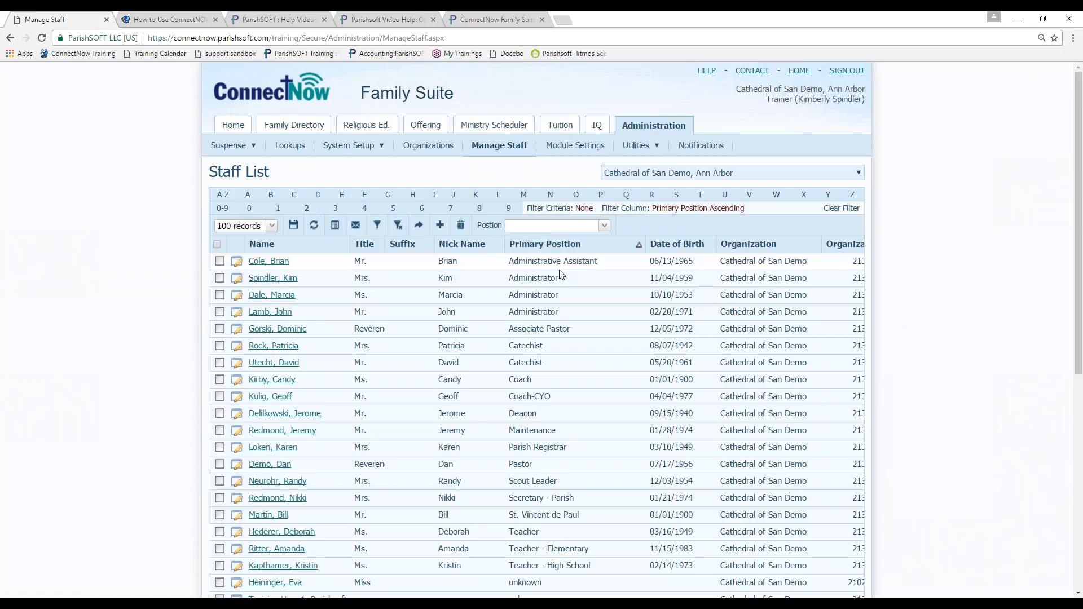
scroll(562, 274, "down", 1)
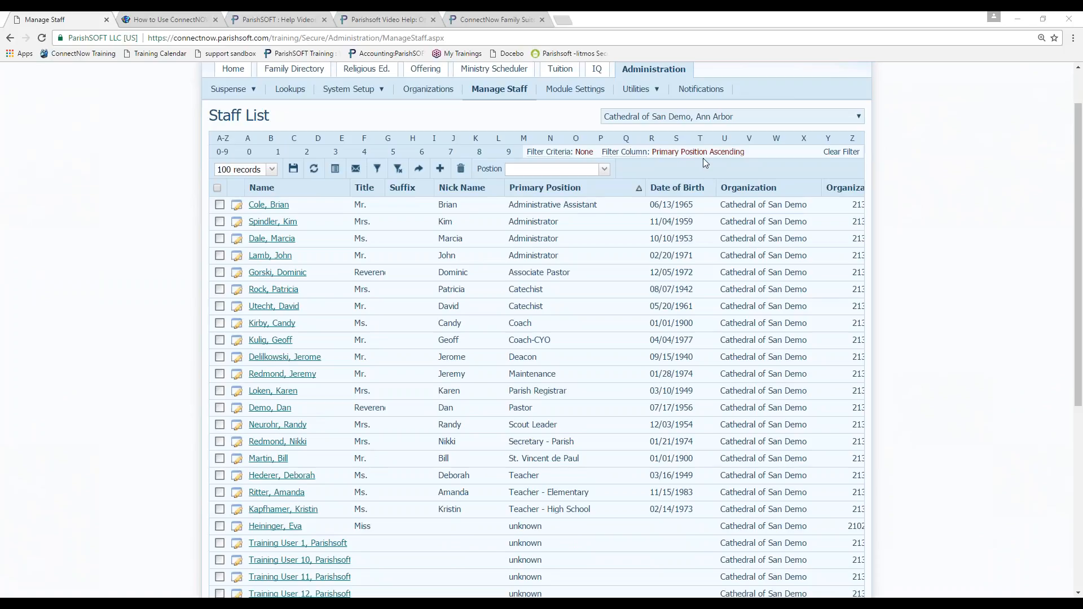
left_click(951, 157)
scroll(967, 150, "up", 1)
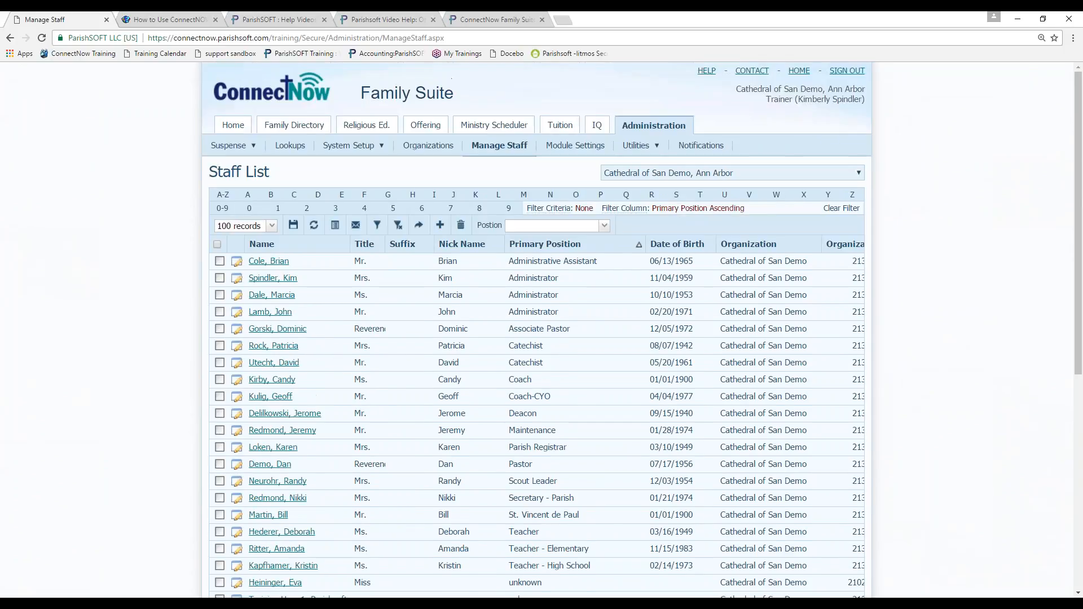
- Open the Statements report from the Contributions category of the Offering reports
left_click(428, 132)
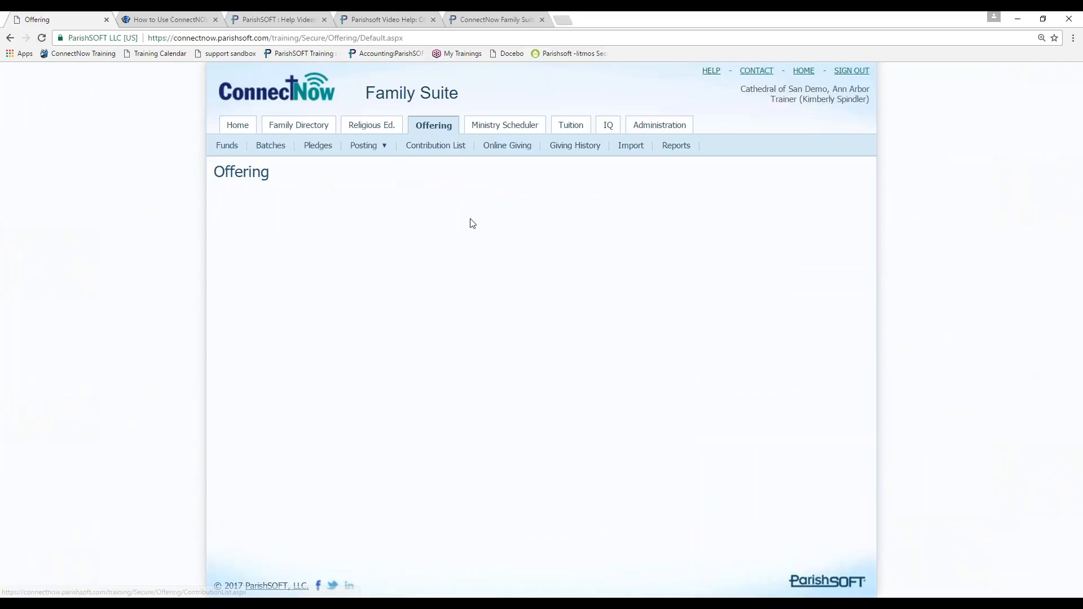
left_click(689, 150)
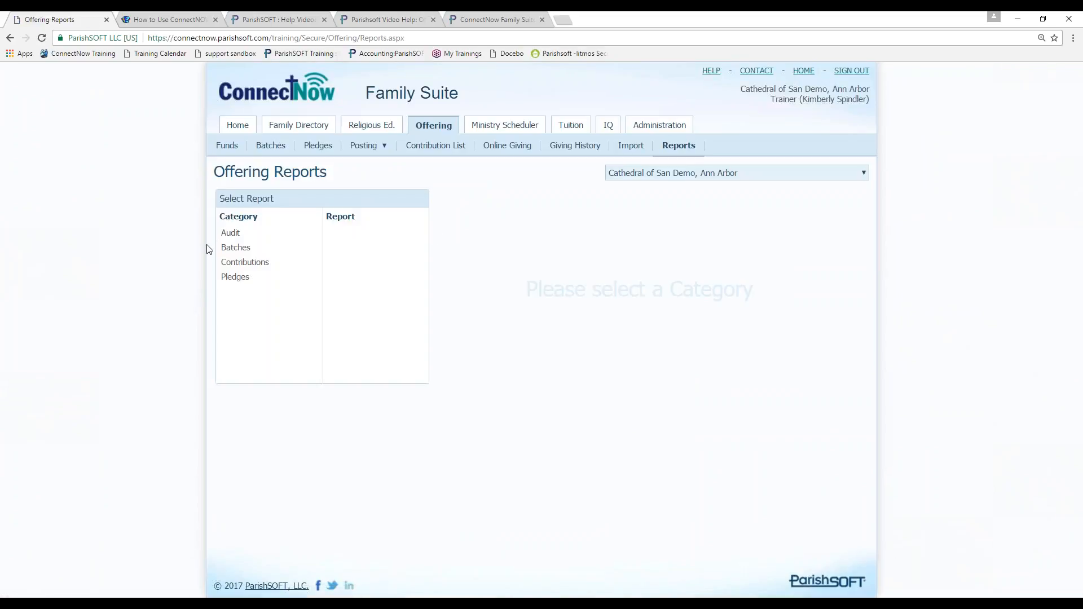
left_click(255, 262)
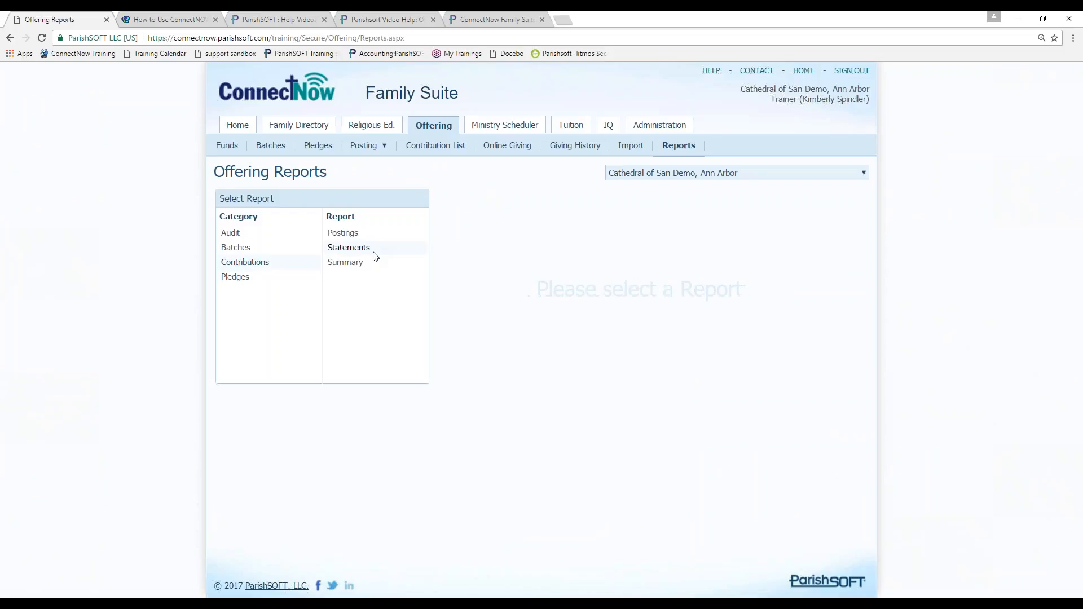
left_click(424, 250)
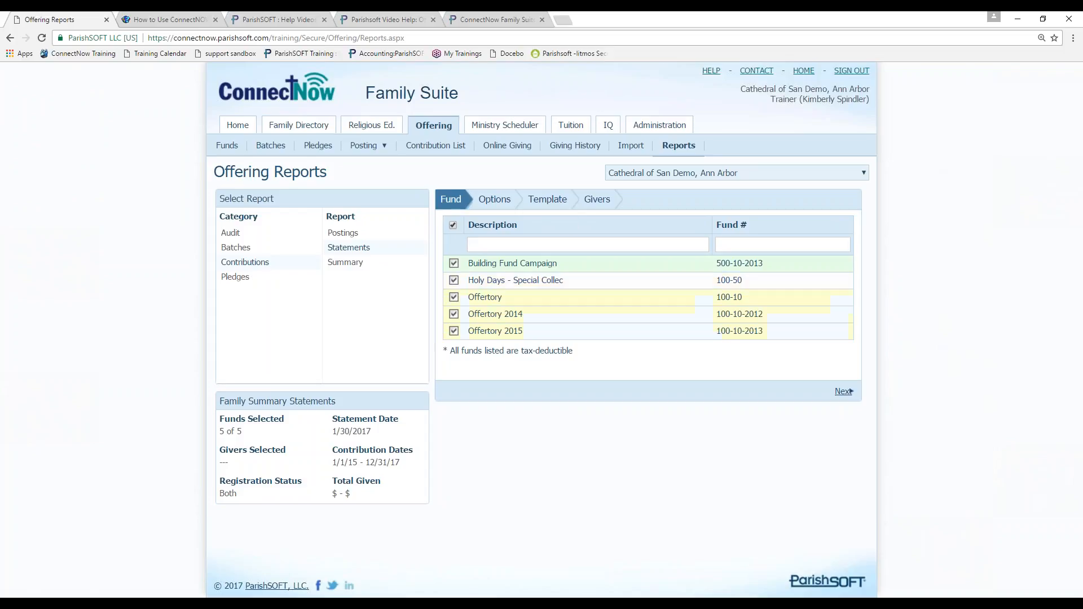
- Load the saved Contribution Statament message template in the statement's template settings and review its body text
left_click(843, 392)
left_click(543, 199)
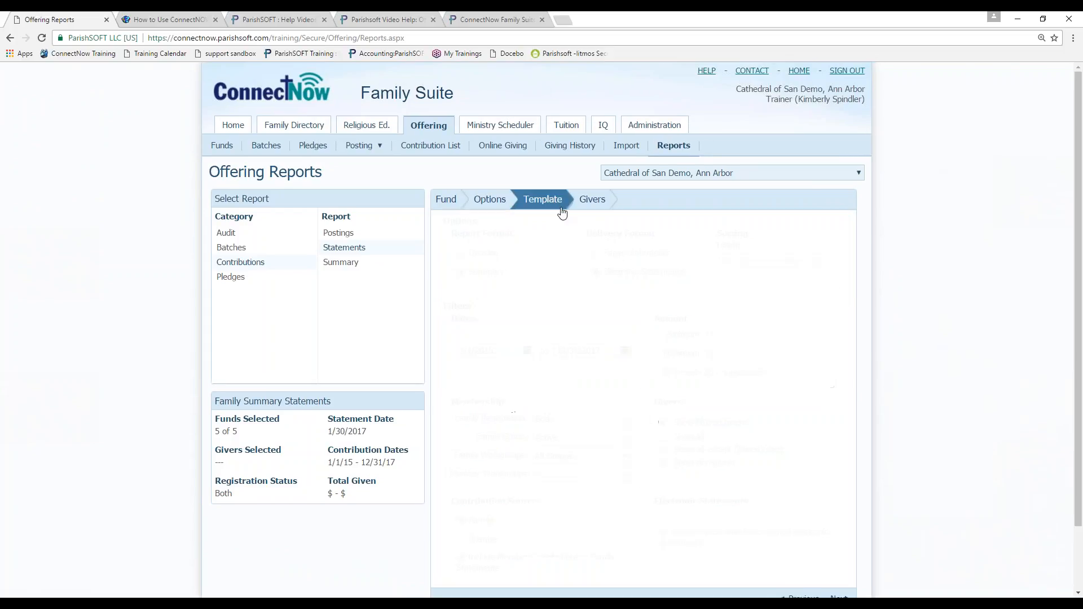
left_click(597, 316)
left_click(576, 358)
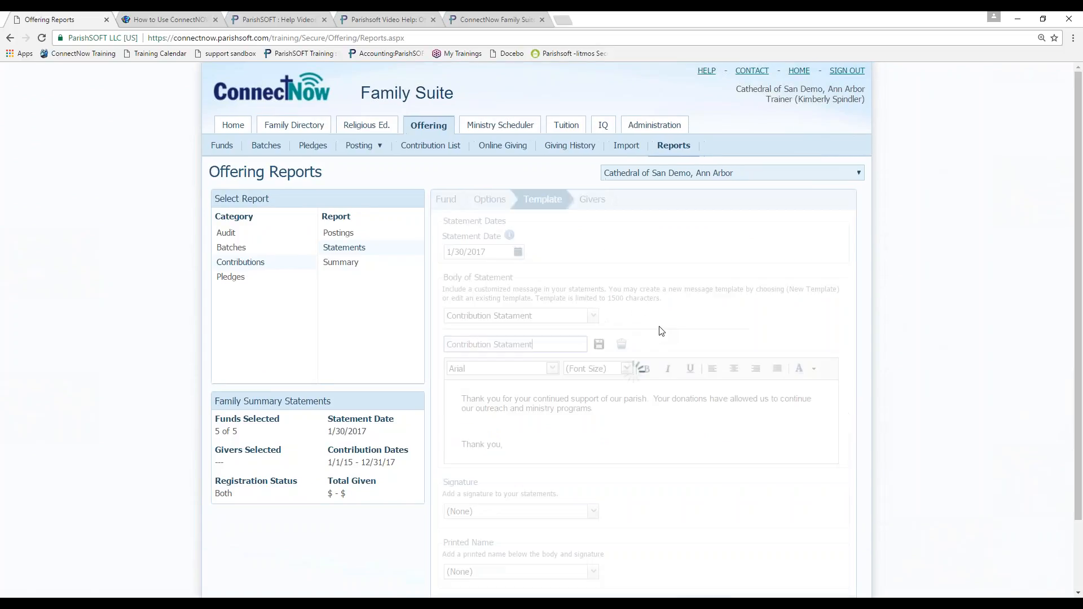
scroll(579, 321, "down", 2)
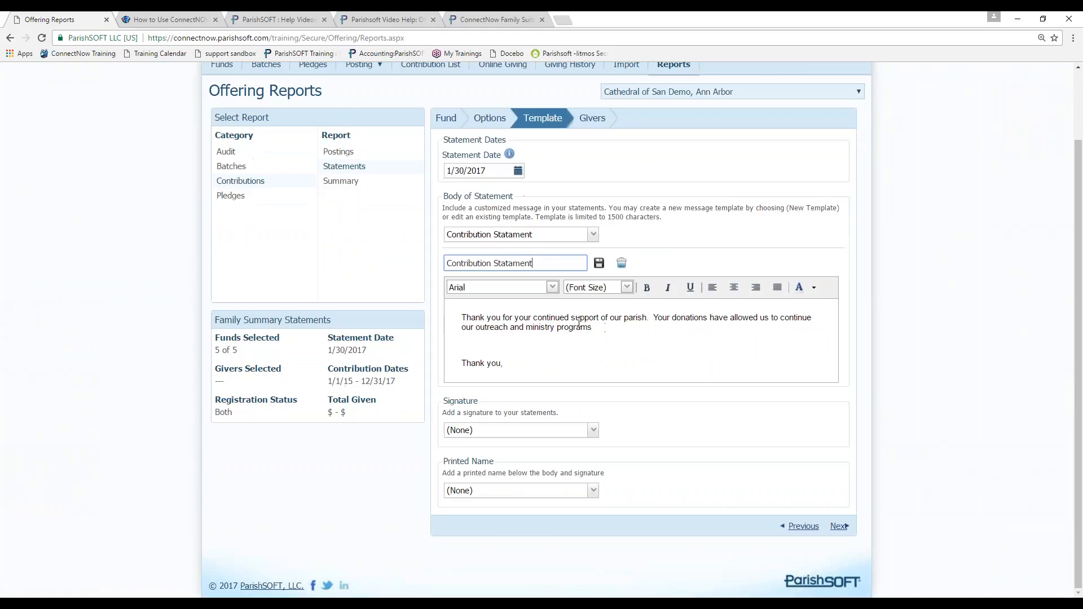
left_click(609, 331)
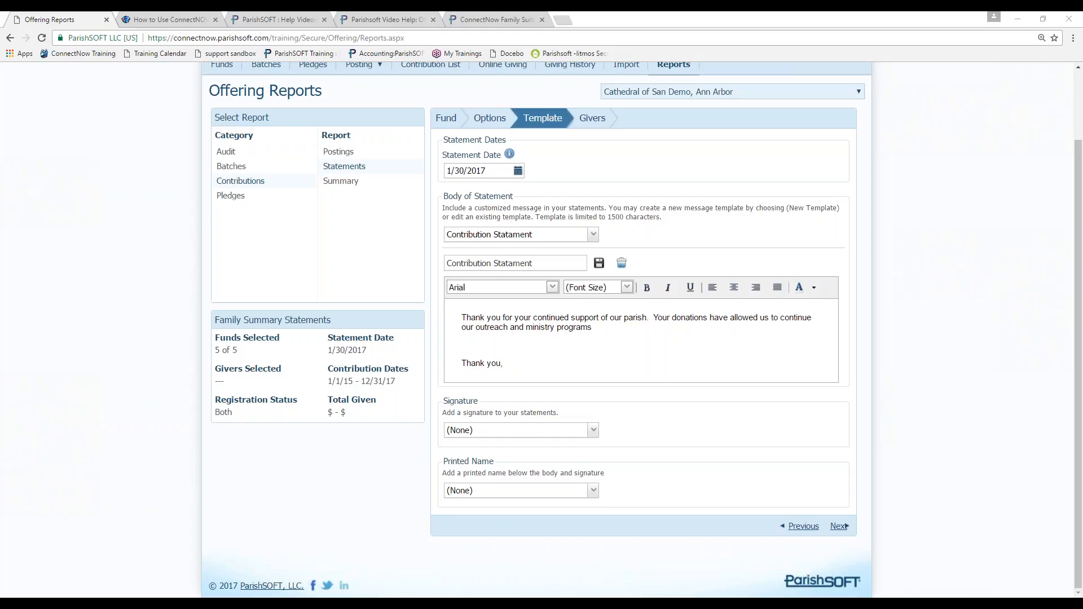
- Open Batch Management in the Offering module and filter the batches to Closed status
left_click(267, 66)
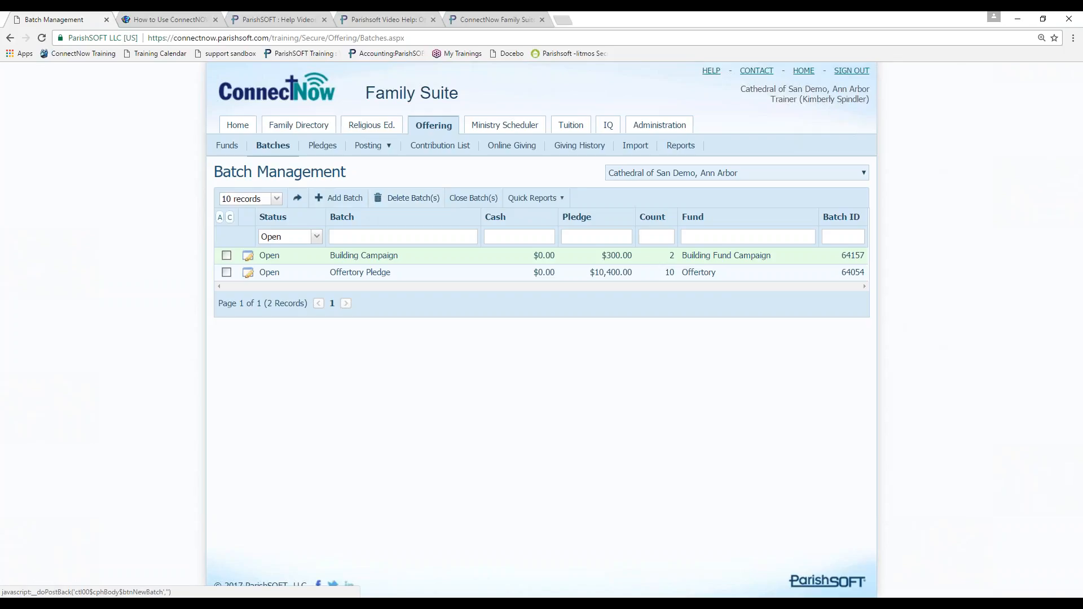
left_click(316, 236)
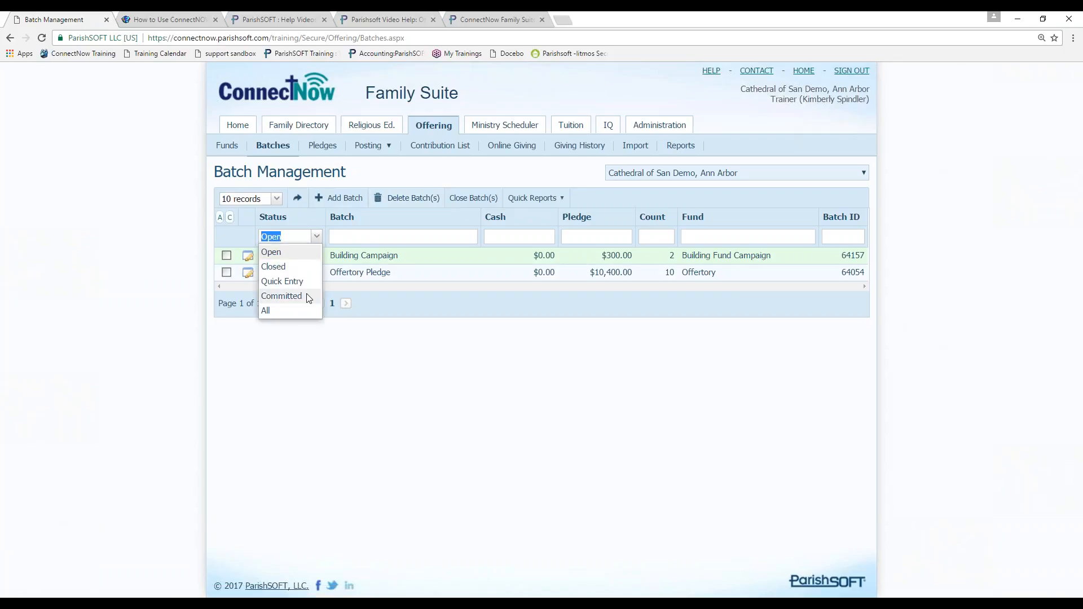
left_click(274, 267)
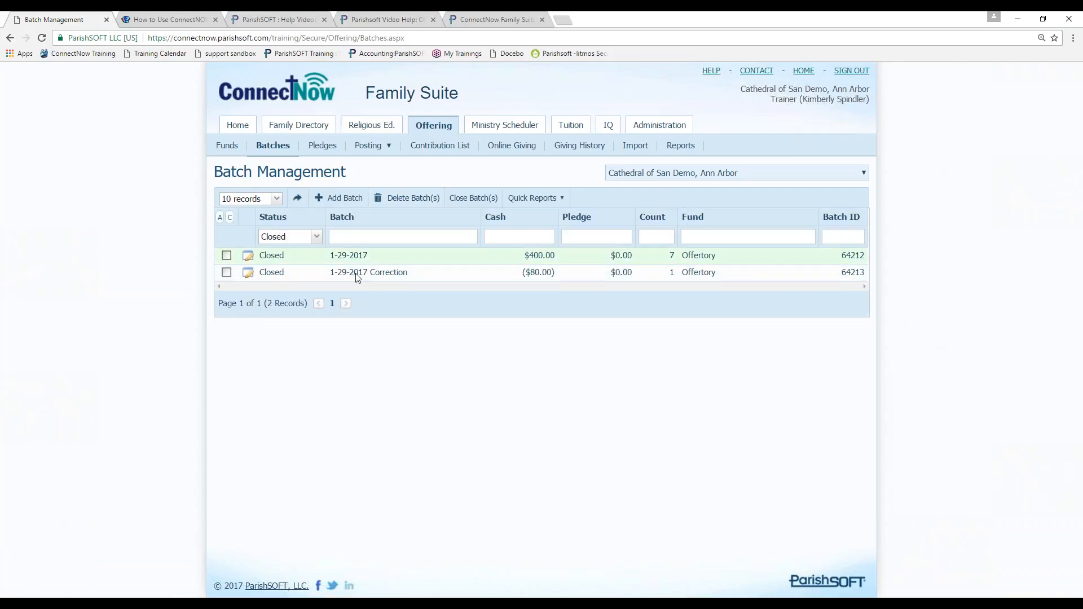
- Open the closed 1-29-2017 batch, run its Batch Details quick report, and widen the report window to show all columns
left_click(247, 256)
left_click(810, 249)
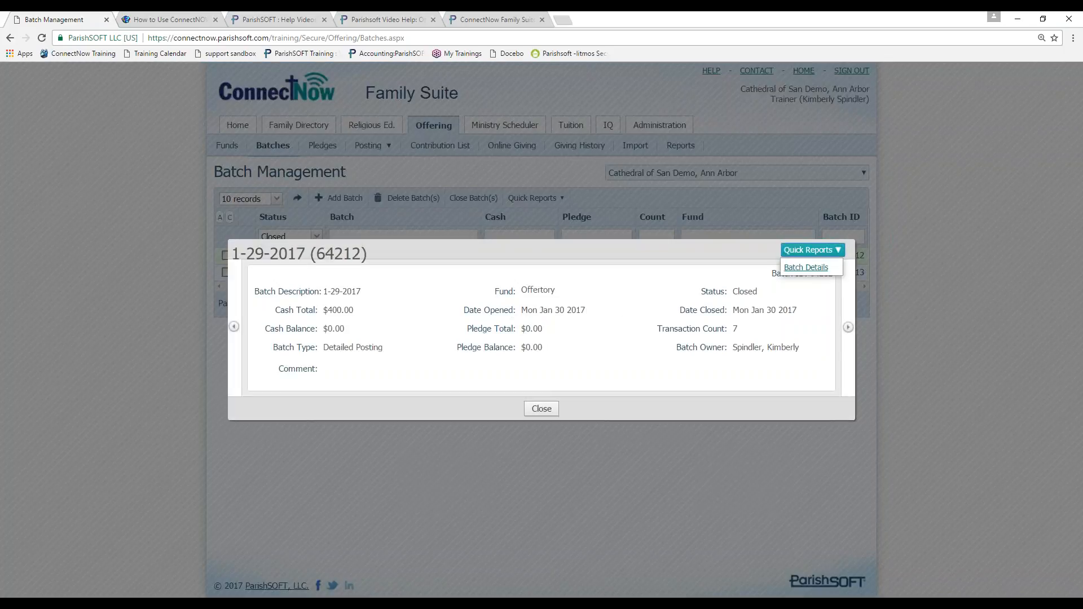
left_click(809, 249)
left_click(790, 269)
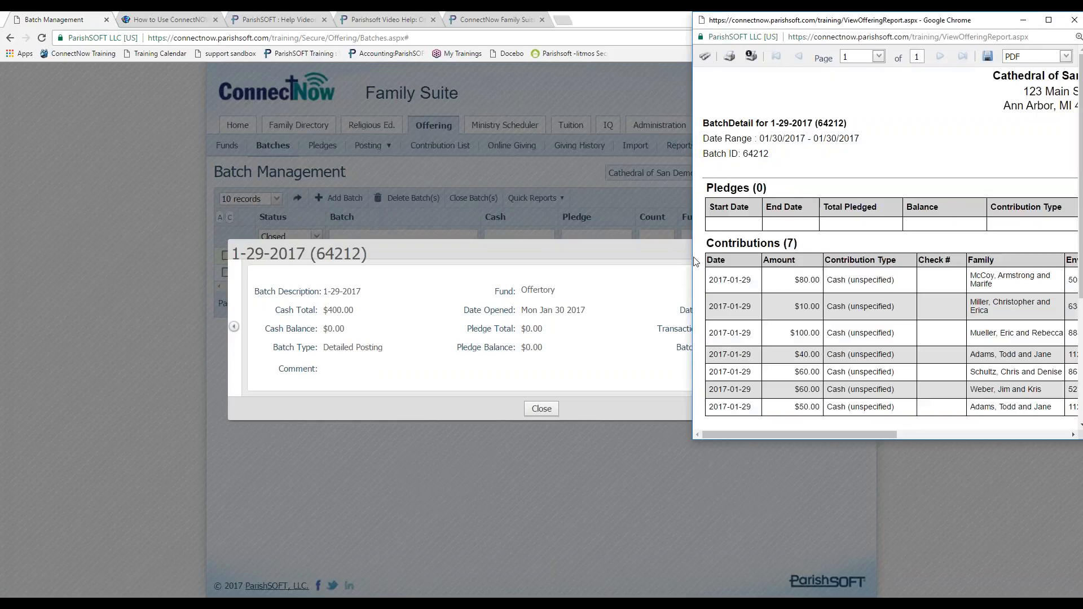
left_click_drag(691, 257, 166, 257)
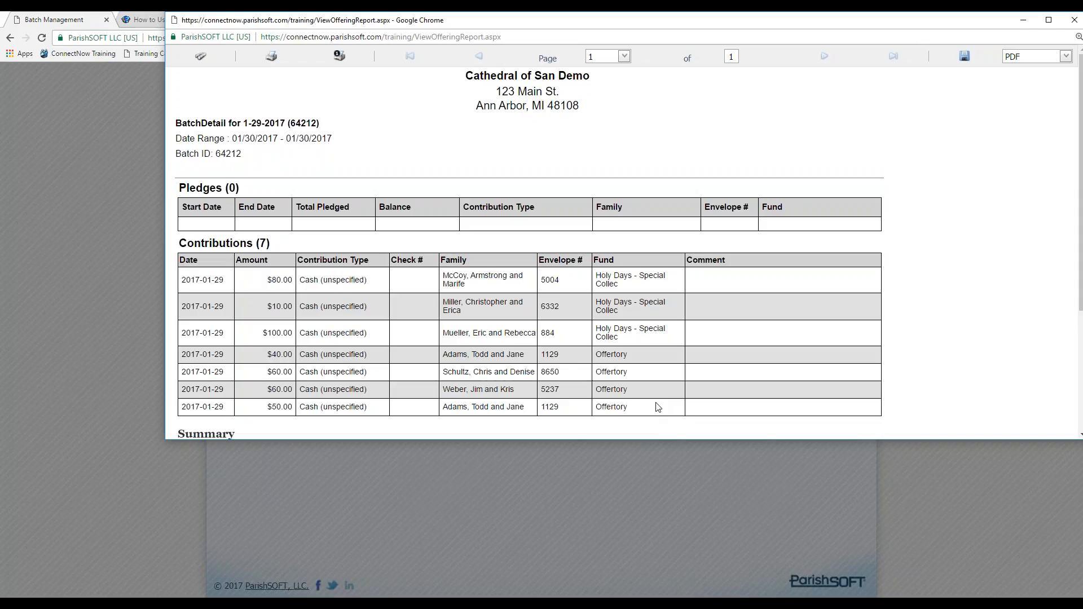
- Export the Batch Details report in CSV format and open the downloaded file in Excel
left_click(1065, 55)
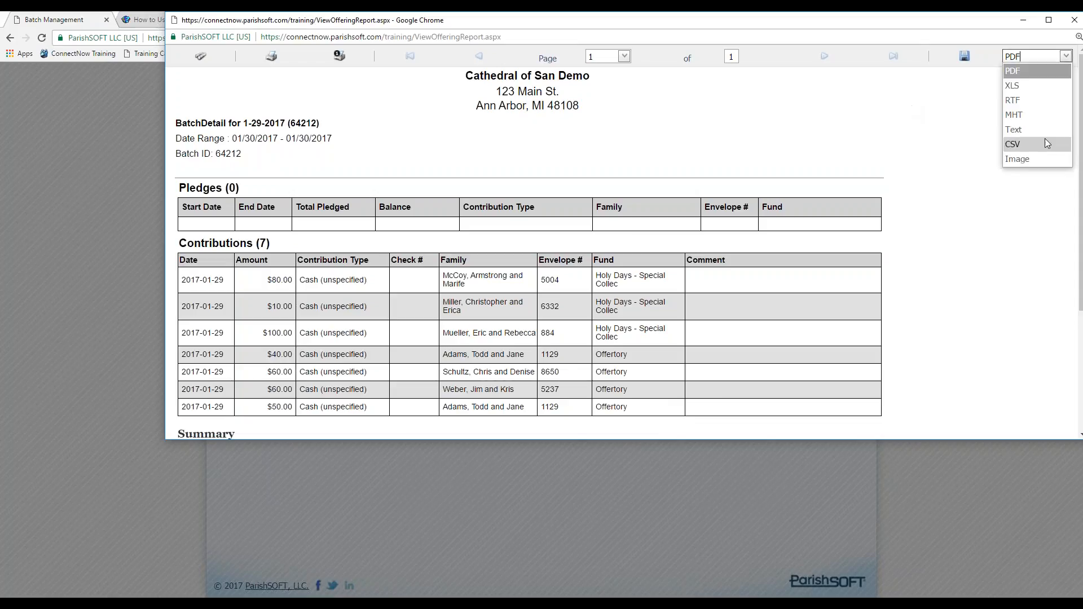
left_click(1044, 150)
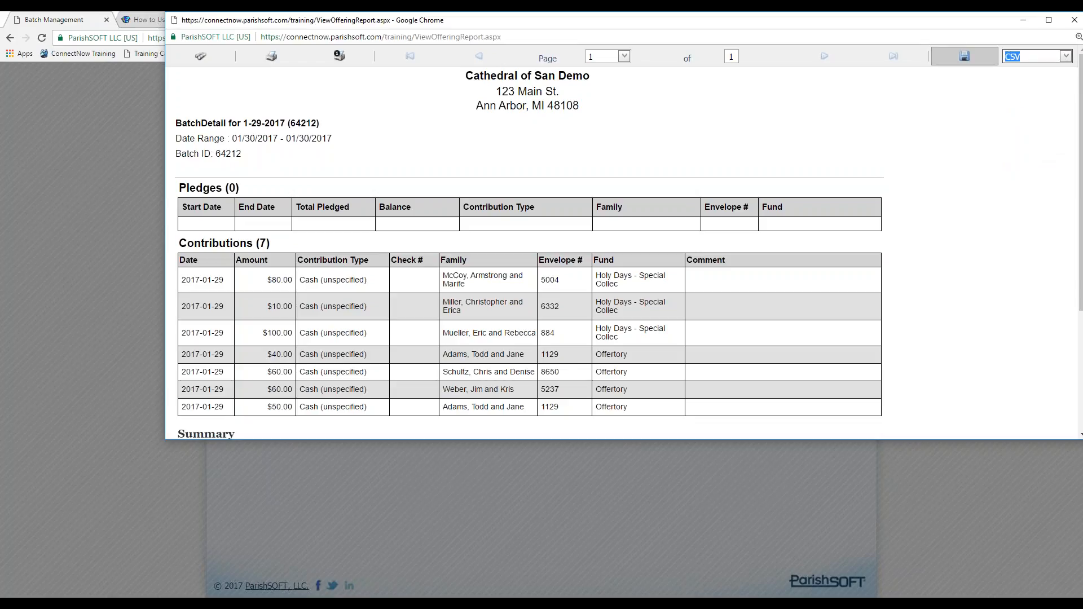
left_click(971, 58)
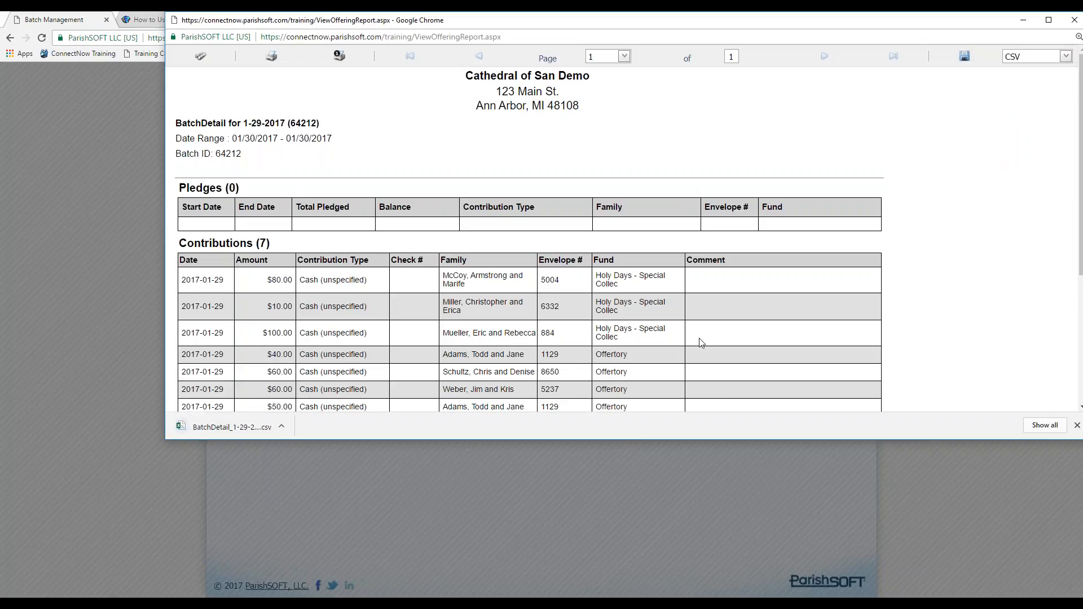
left_click(229, 427)
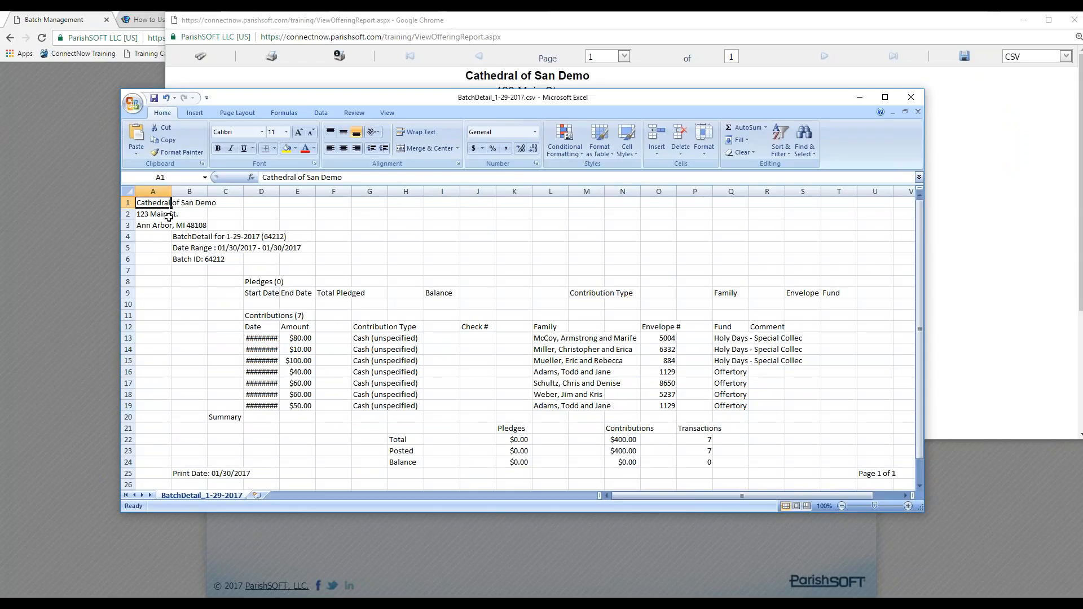
- Delete rows 1 to 11 above the contributions header row in the exported batch detail sheet
left_click_drag(121, 202, 134, 314)
right_click(129, 312)
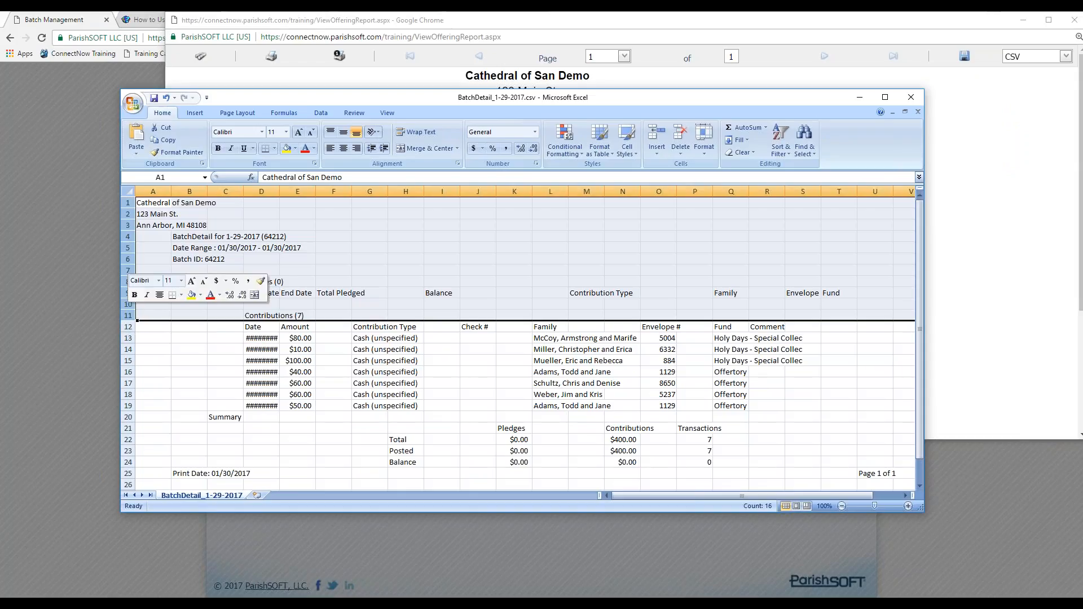
left_click(169, 382)
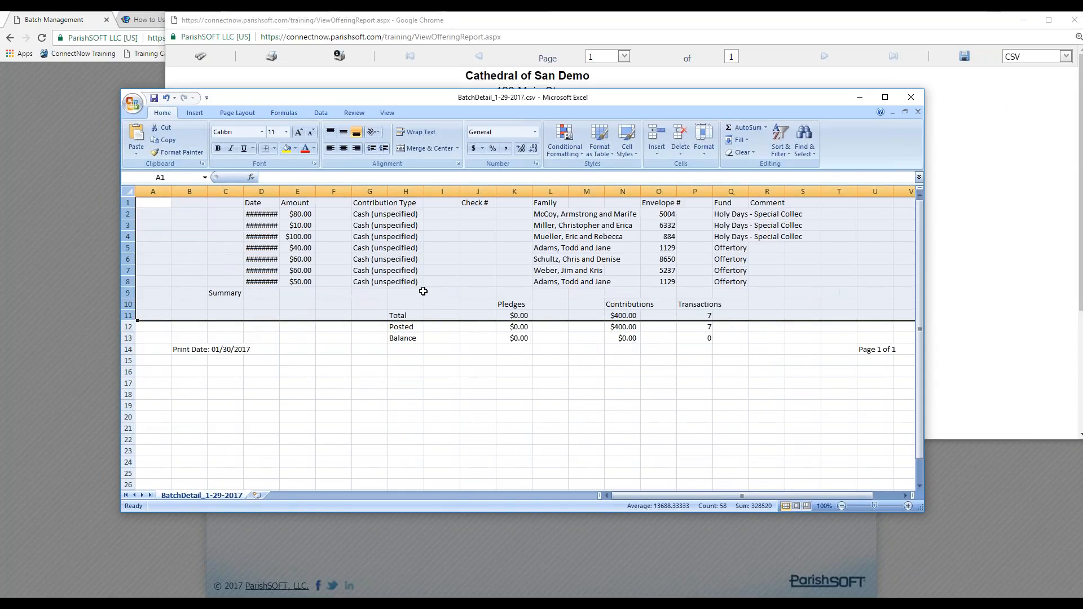
left_click(437, 271)
- Widen the Date, Envelope # and Fund columns in the exported sheet so their contents fit
left_click(252, 215)
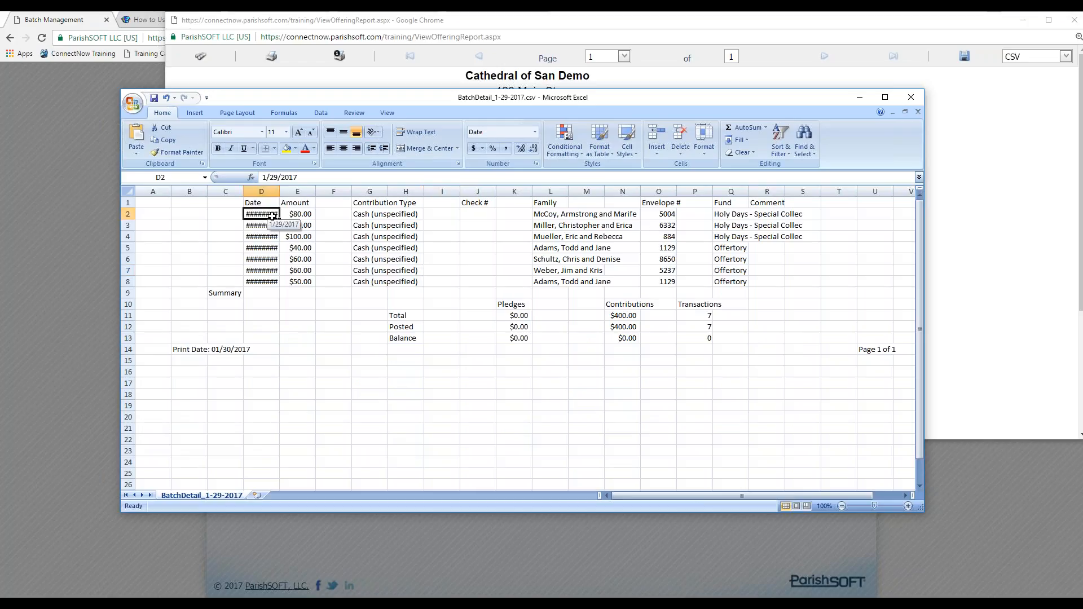
left_click(297, 203)
left_click_drag(277, 191, 279, 192)
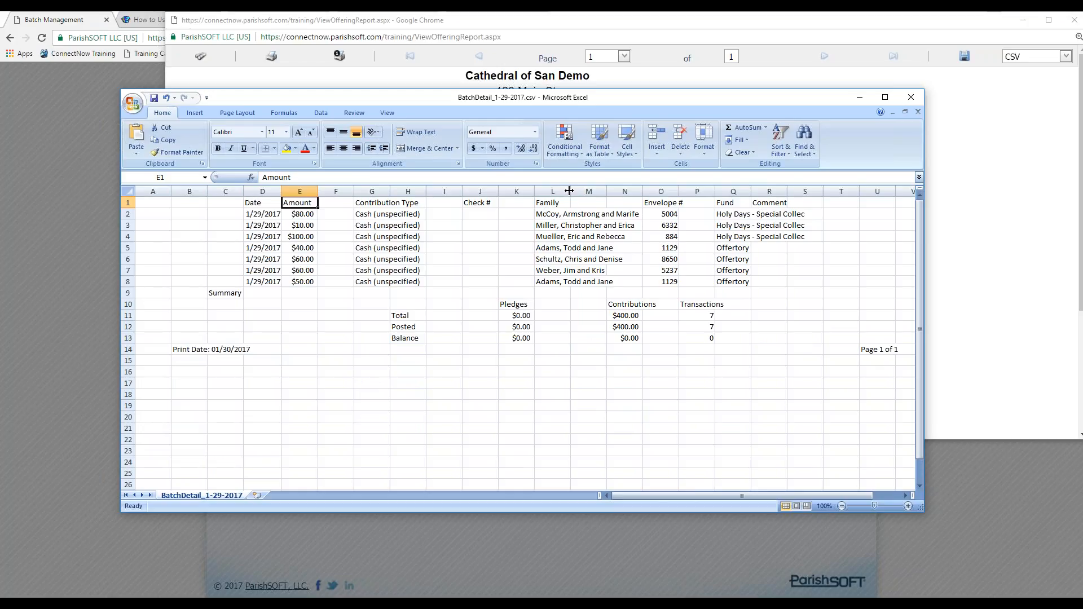
double_click(681, 192)
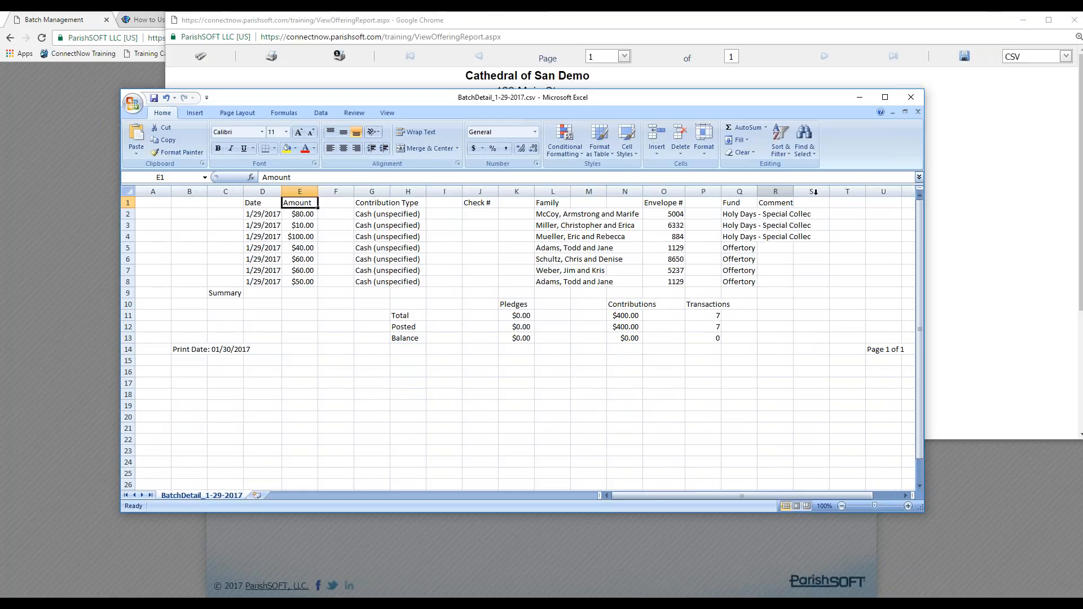
double_click(757, 192)
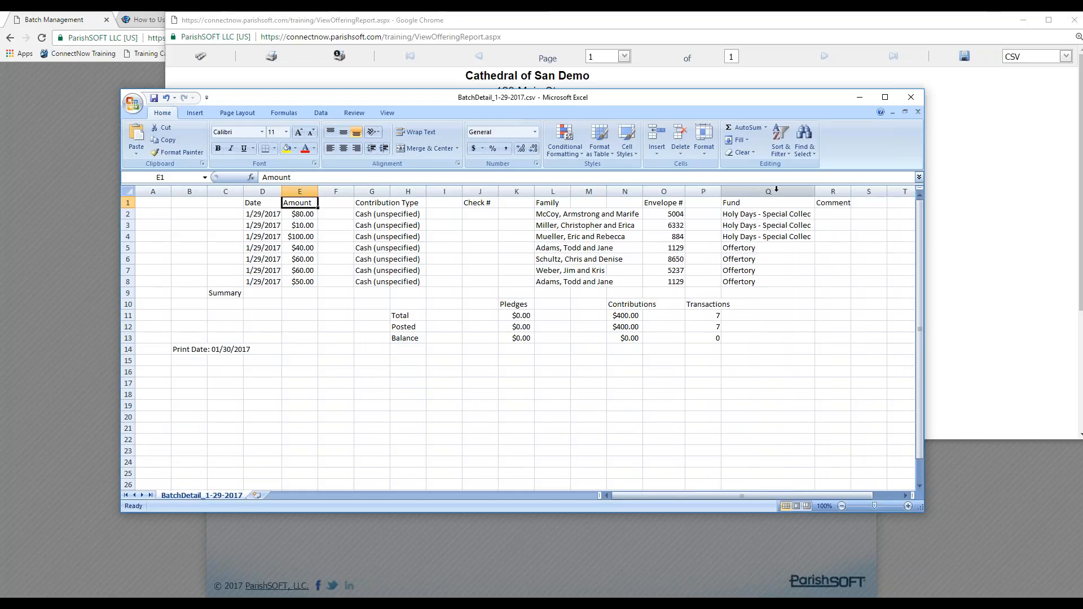
- Minimize the spreadsheet and report windows, and close the details of the 1-29-2017 batch
left_click(860, 97)
left_click(1023, 20)
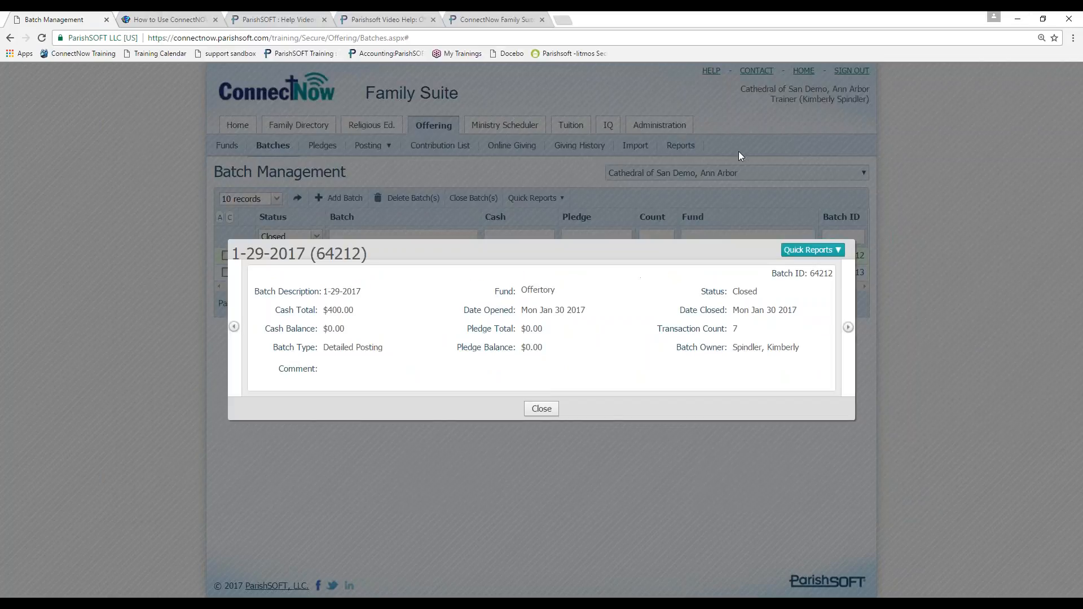
left_click(542, 409)
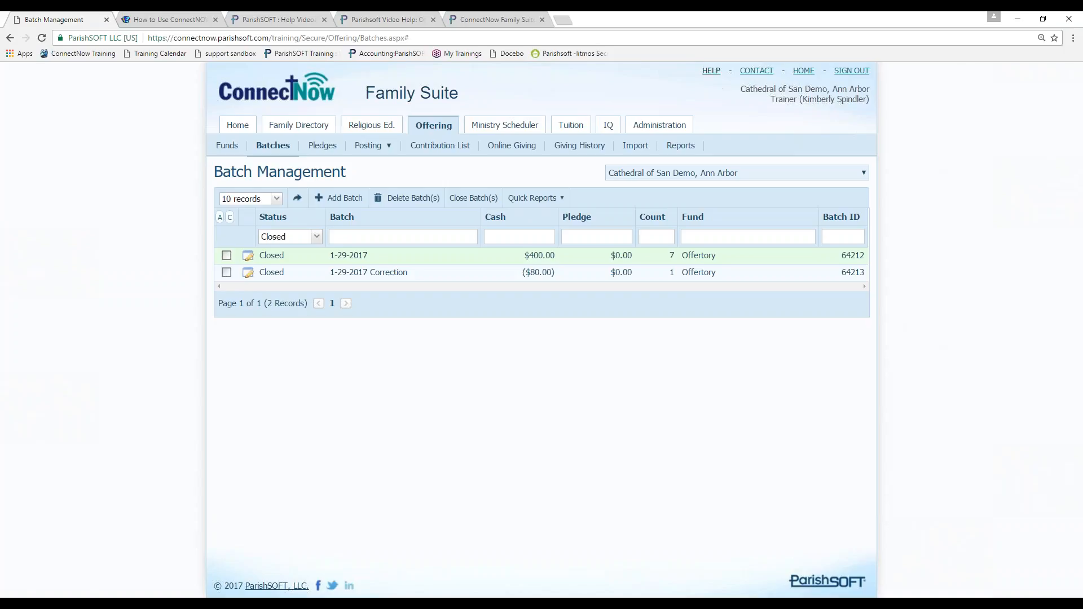
- Open the online help for the Offering module
left_click(712, 71)
left_click(706, 96)
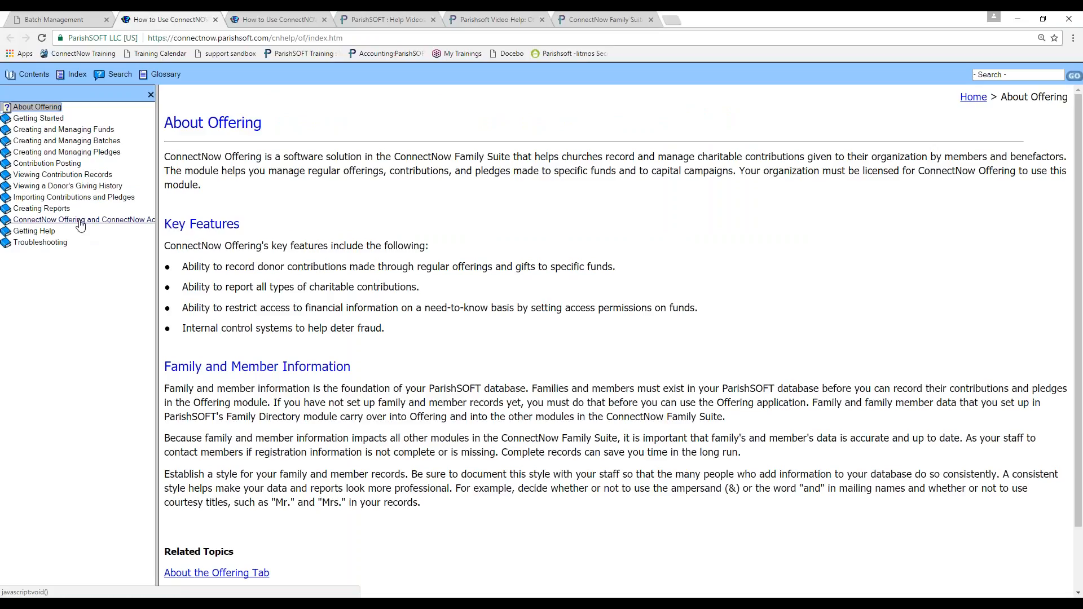
- Open the help topic on importing contributions from non-ParishSOFT systems and examine its header and required contribution data tables
left_click(88, 198)
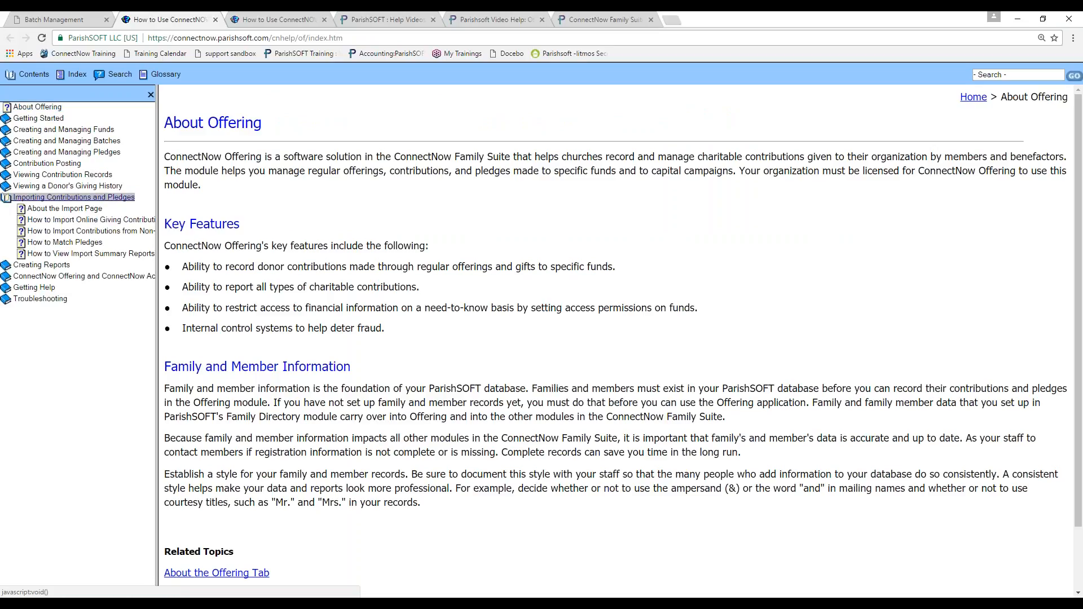
left_click_drag(157, 224, 216, 234)
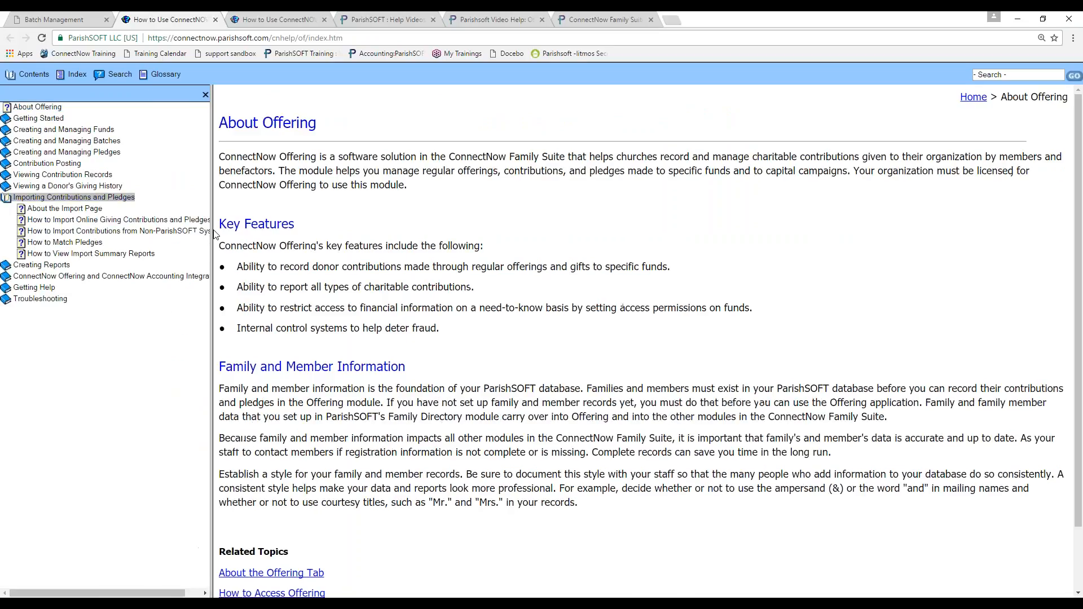
left_click(179, 232)
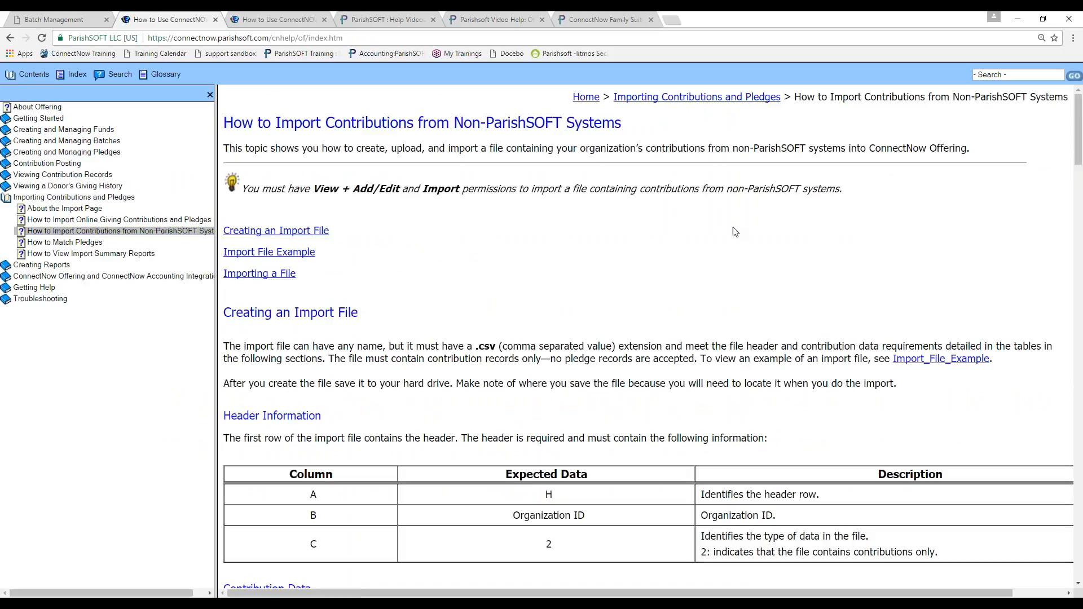
scroll(692, 236, "down", 5)
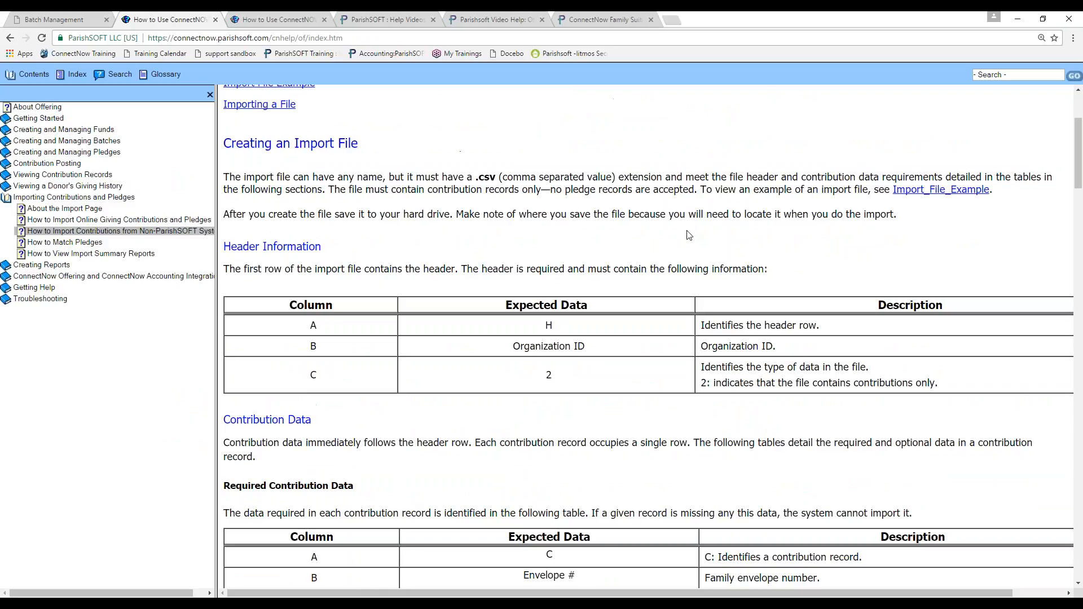
scroll(690, 235, "down", 3)
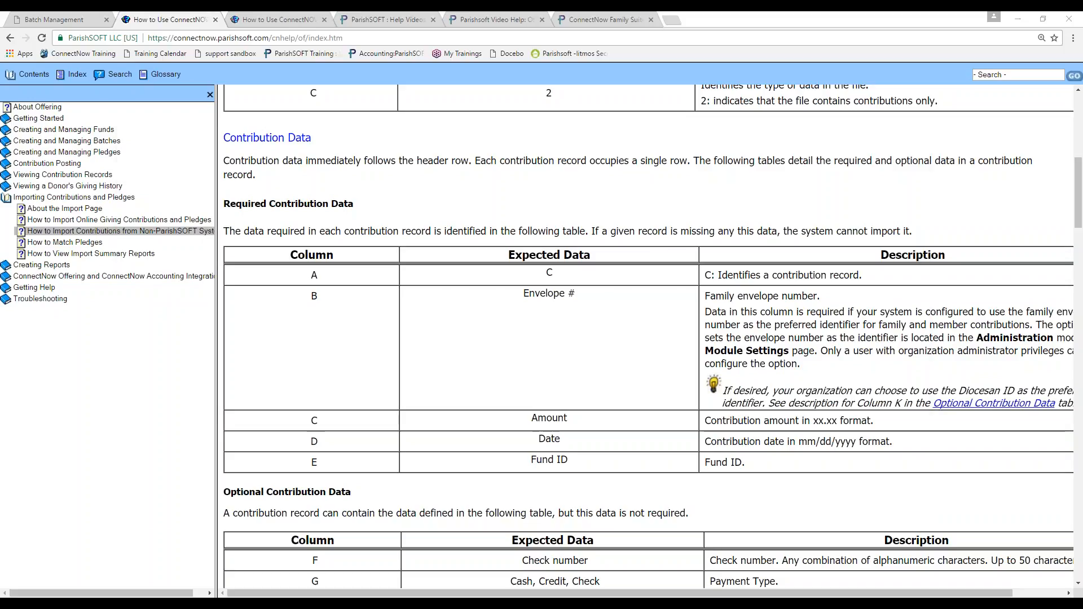
- Switch to the exported batch detail sheet in Excel and move the Envelope # column to column B
key("alt+Tab")
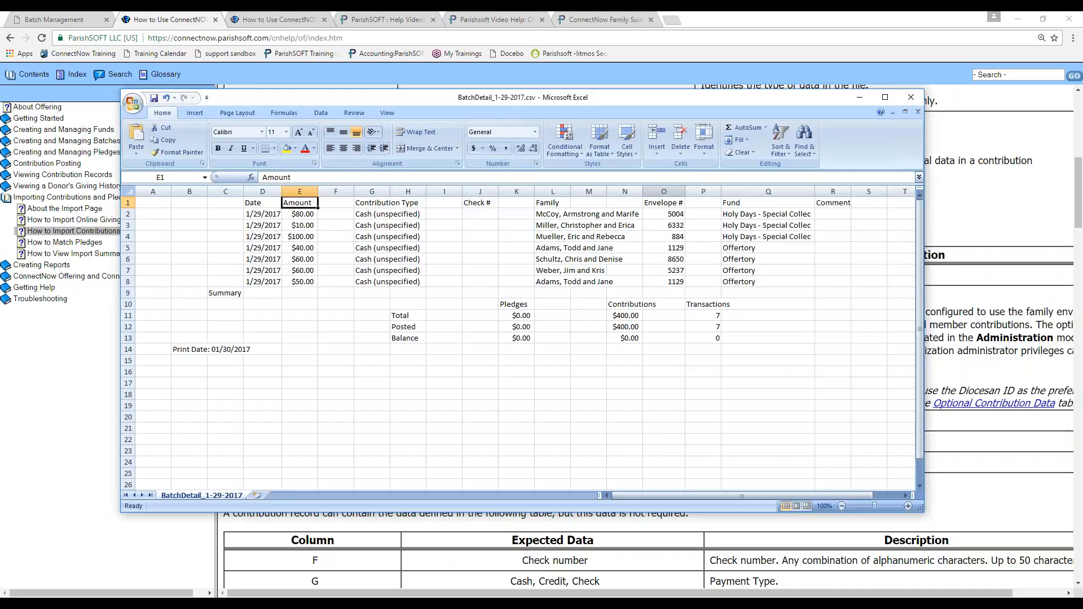
left_click(664, 191)
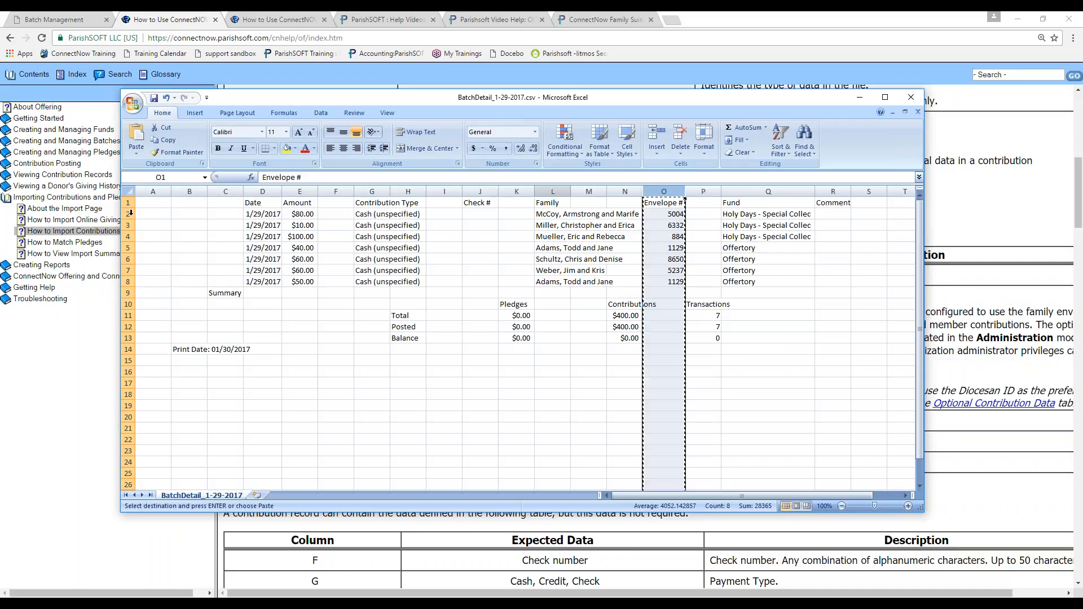
key("ctrl+c")
left_click(188, 192)
key("ctrl+v")
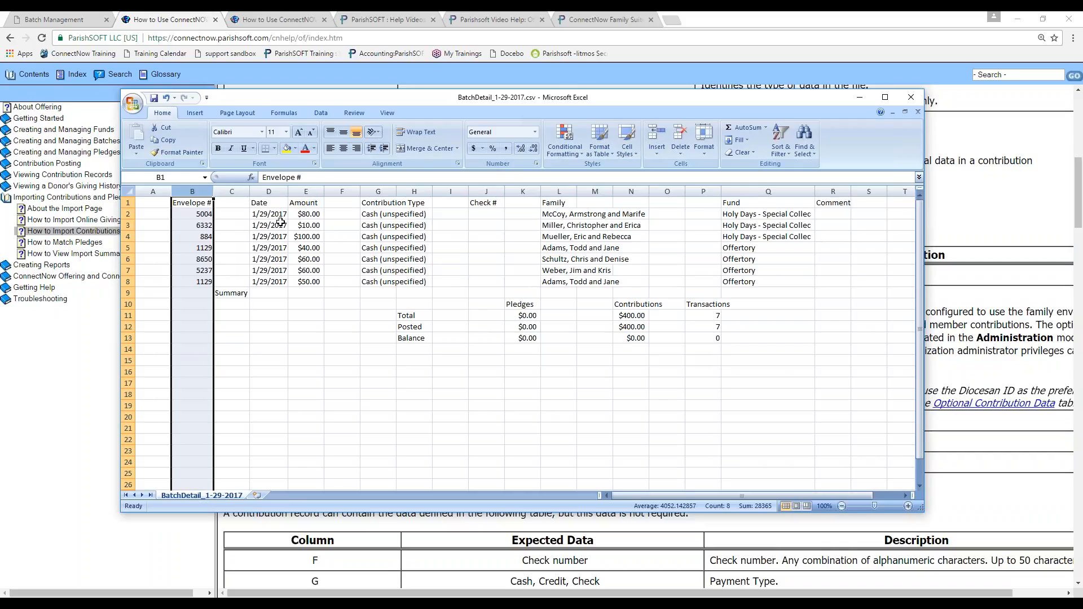
- Try to replace the "$" in the Amount values with "-" using Find and Replace, and close the dialog
left_click(314, 214)
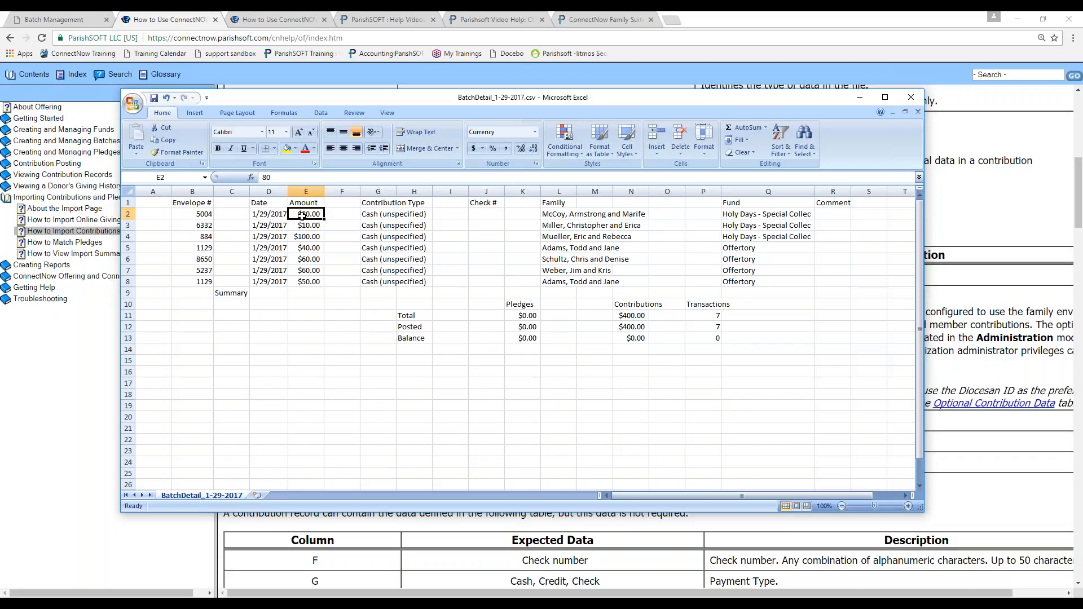
key("ctrl+h")
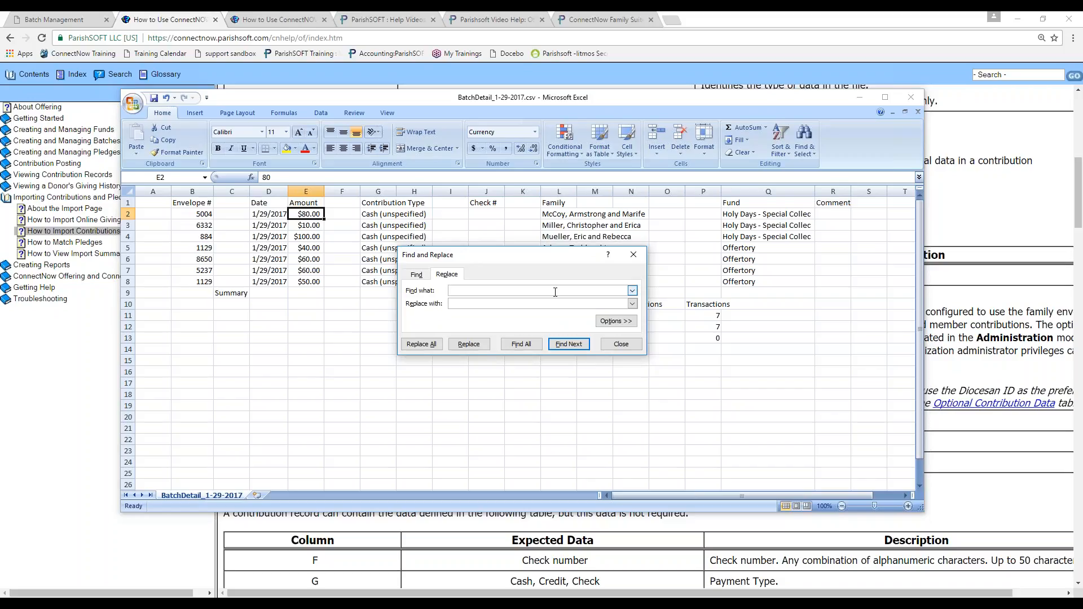
type("$")
key("Tab")
type("-")
left_click(421, 345)
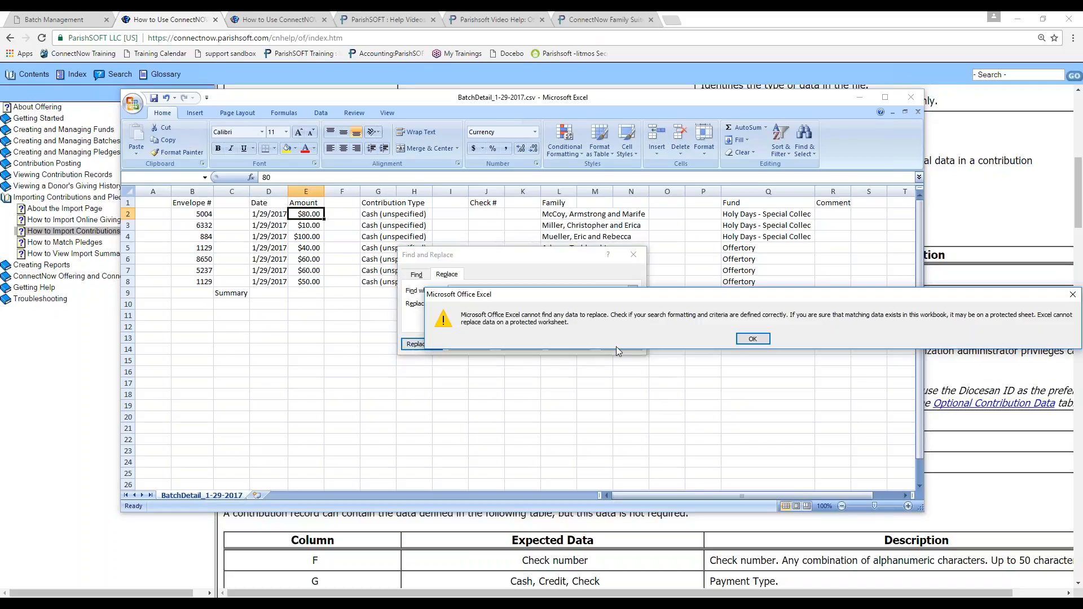
left_click(753, 339)
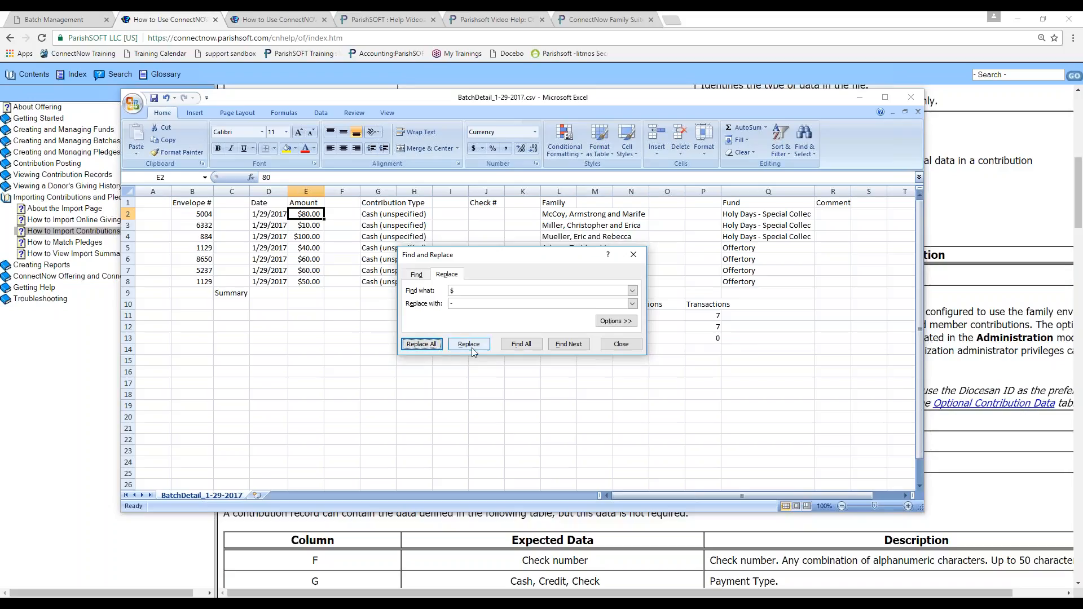
left_click(469, 344)
left_click(967, 354)
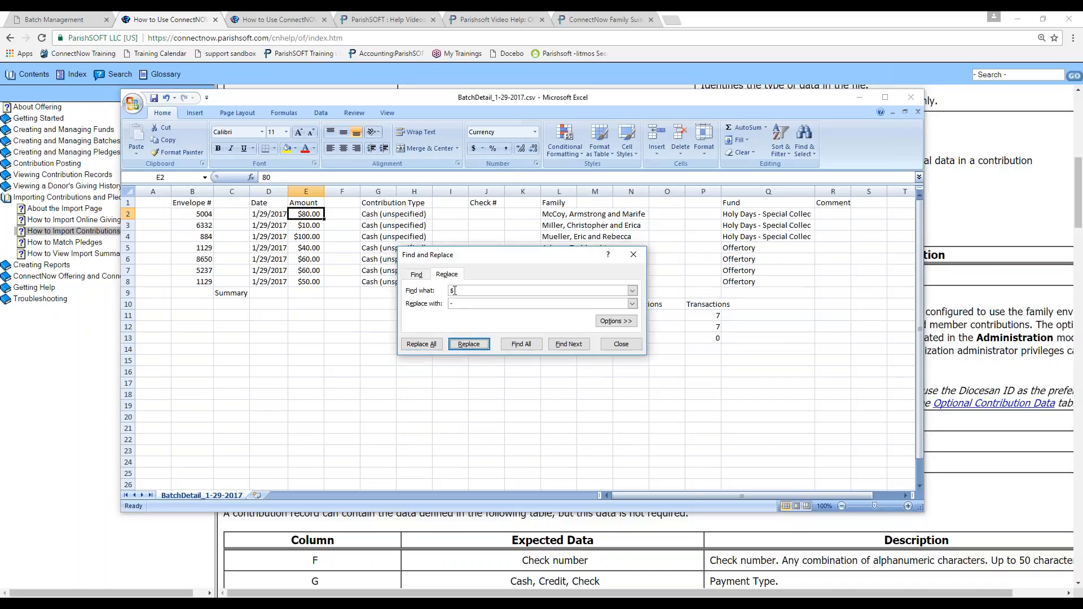
left_click(621, 344)
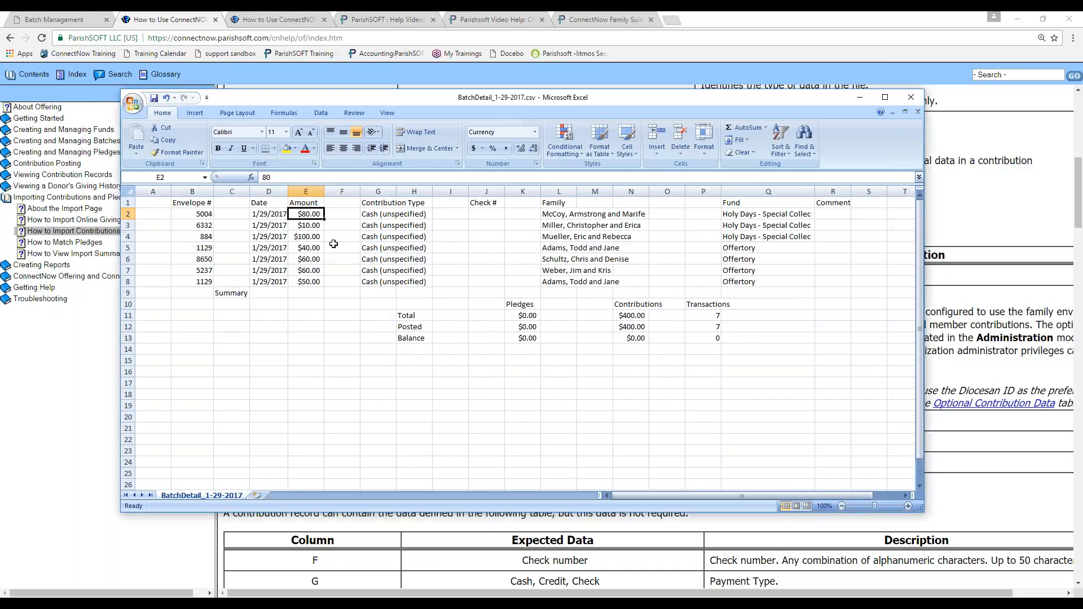
- Inspect the underlying value of the first Amount cell, E2, in the batch detail sheet
double_click(309, 217)
left_click(334, 245)
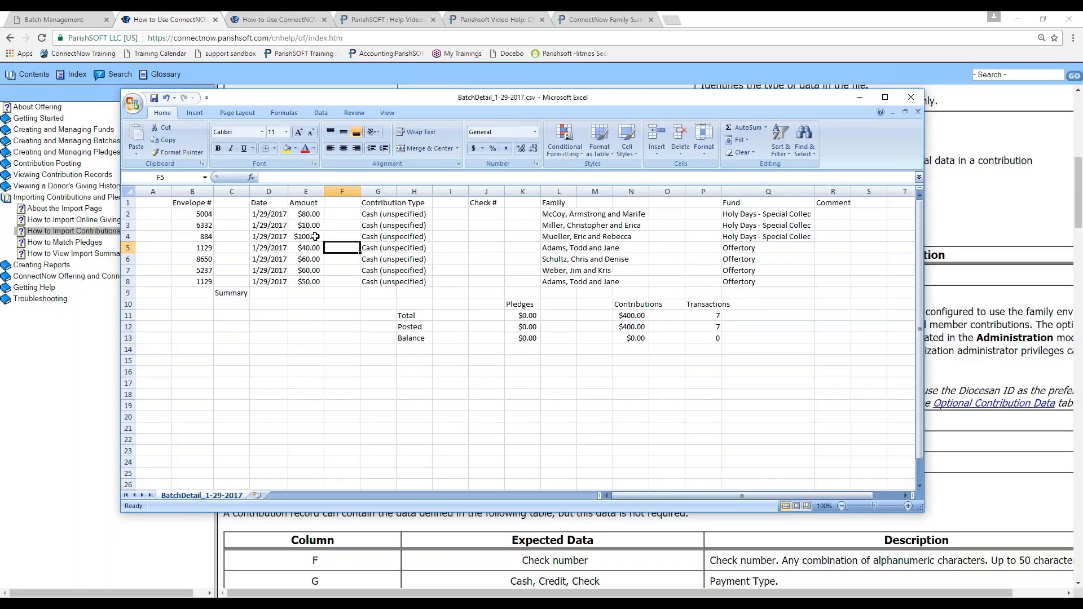
left_click(312, 215)
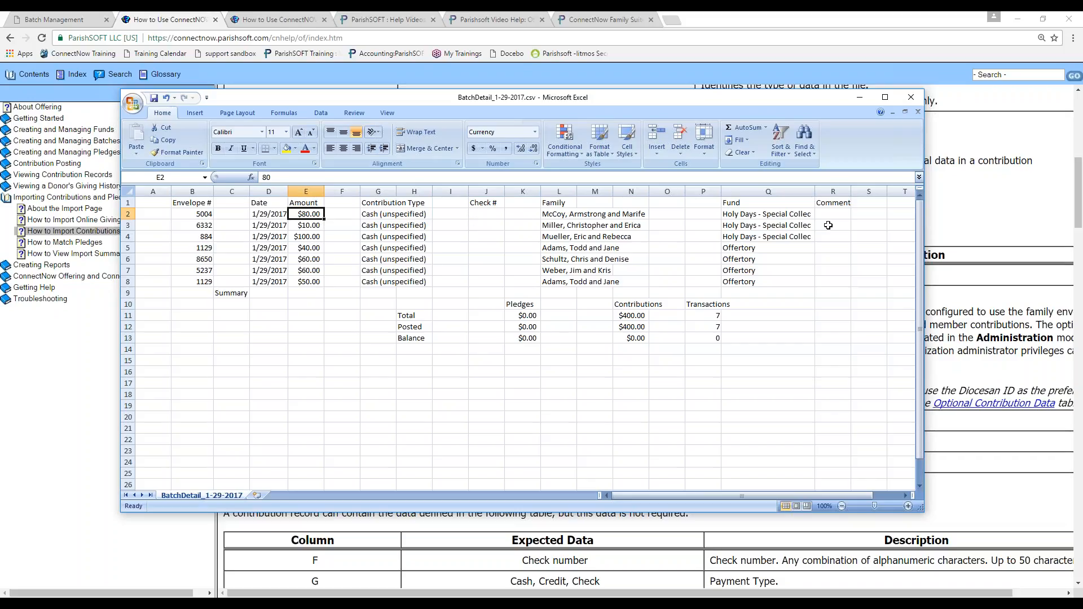
- Close the batch detail sheet without saving, minimize the remaining workbook, and return to the 1-29-2017 batch in Batch Management
left_click(912, 99)
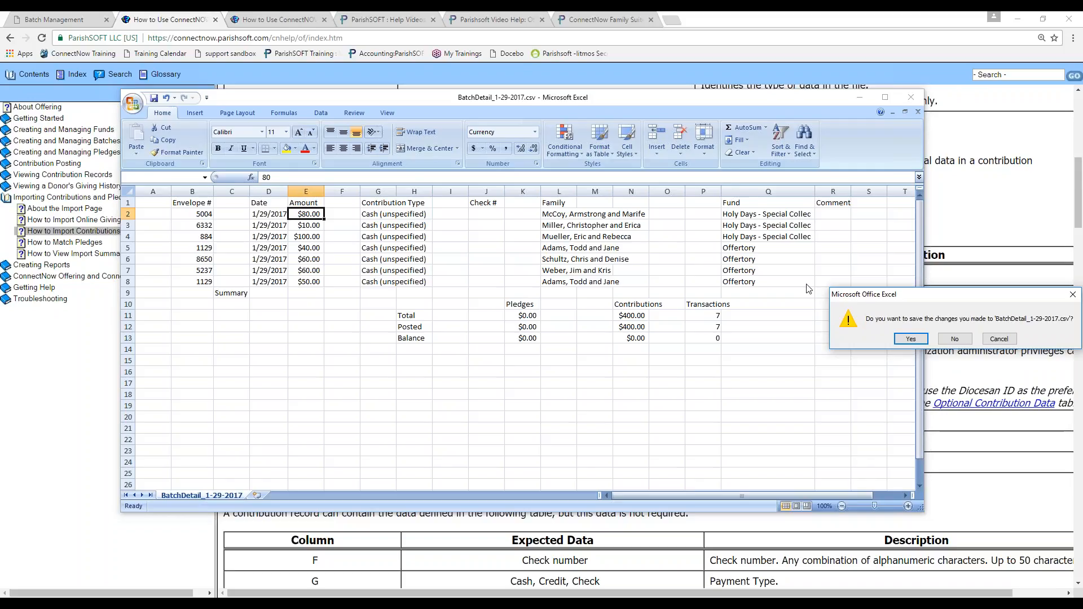
left_click(955, 339)
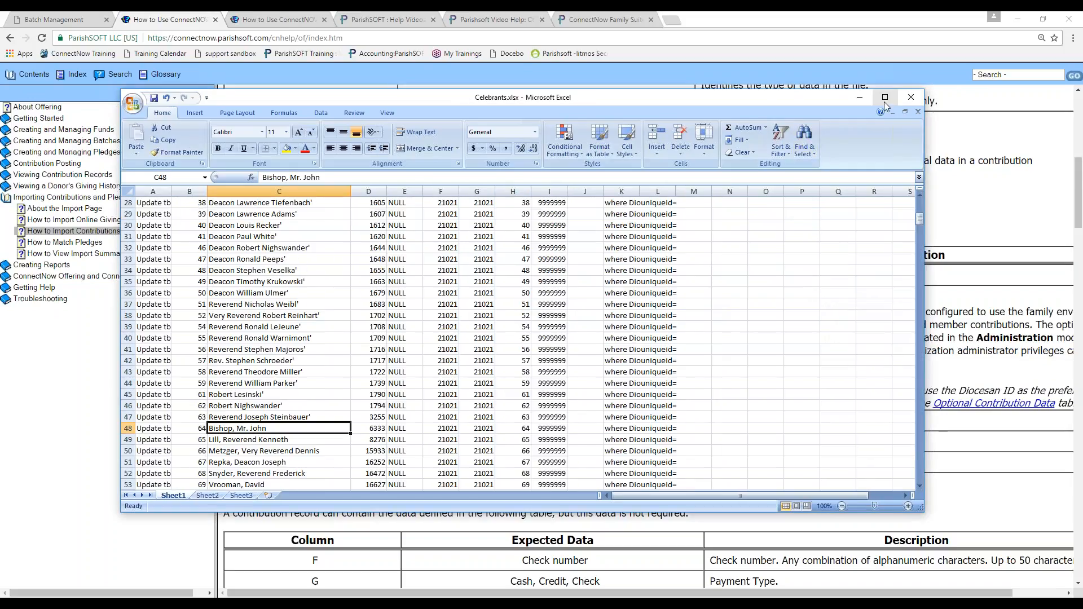
left_click(860, 98)
left_click(43, 19)
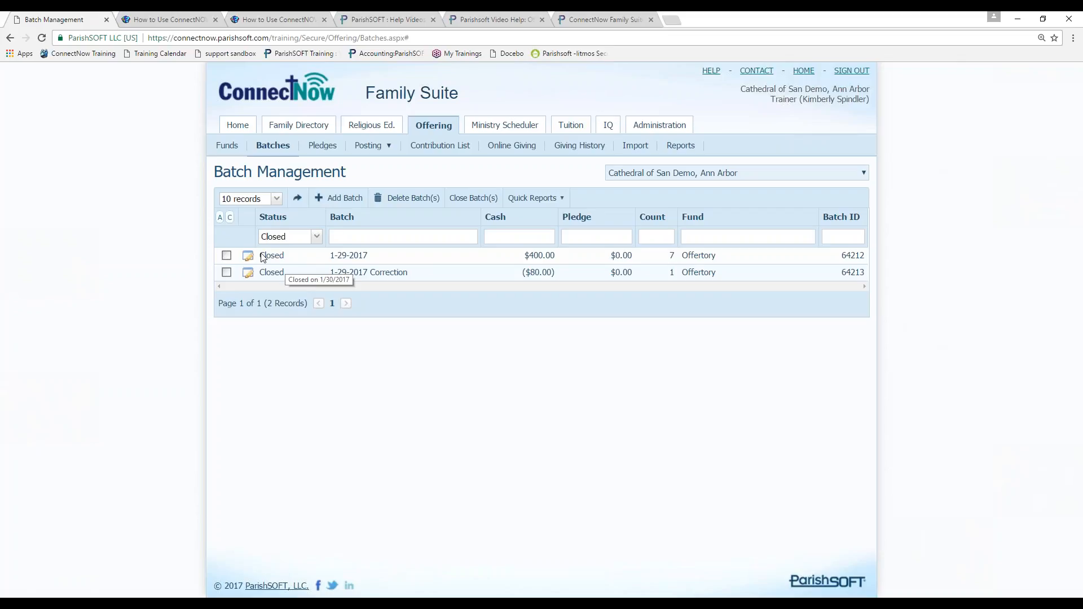
left_click(263, 256)
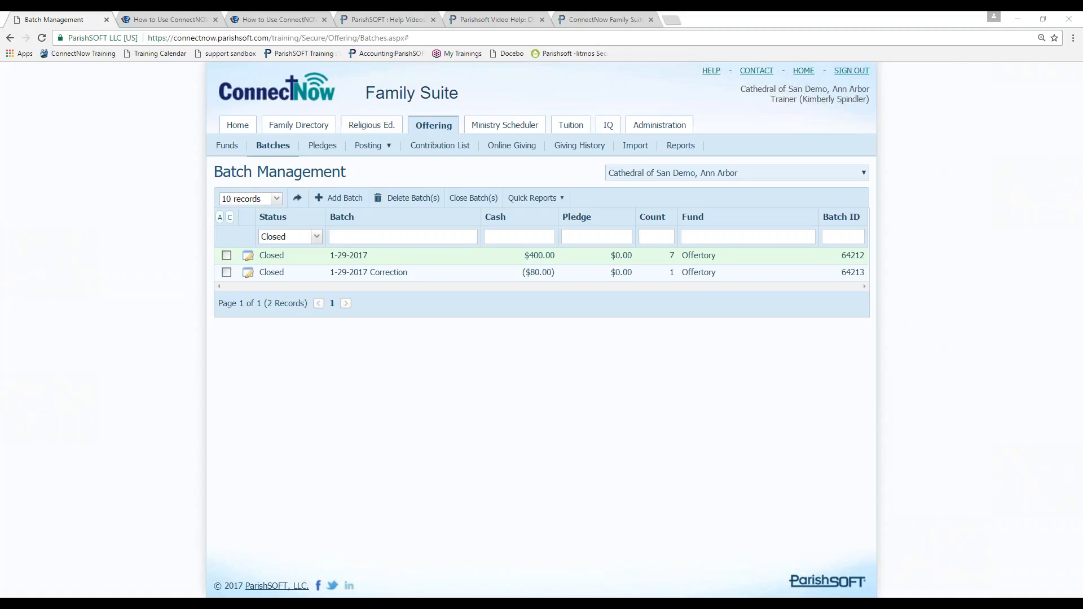
- Open the Family List in the Family Directory and check its Family ID and Family DUID columns
left_click(370, 146)
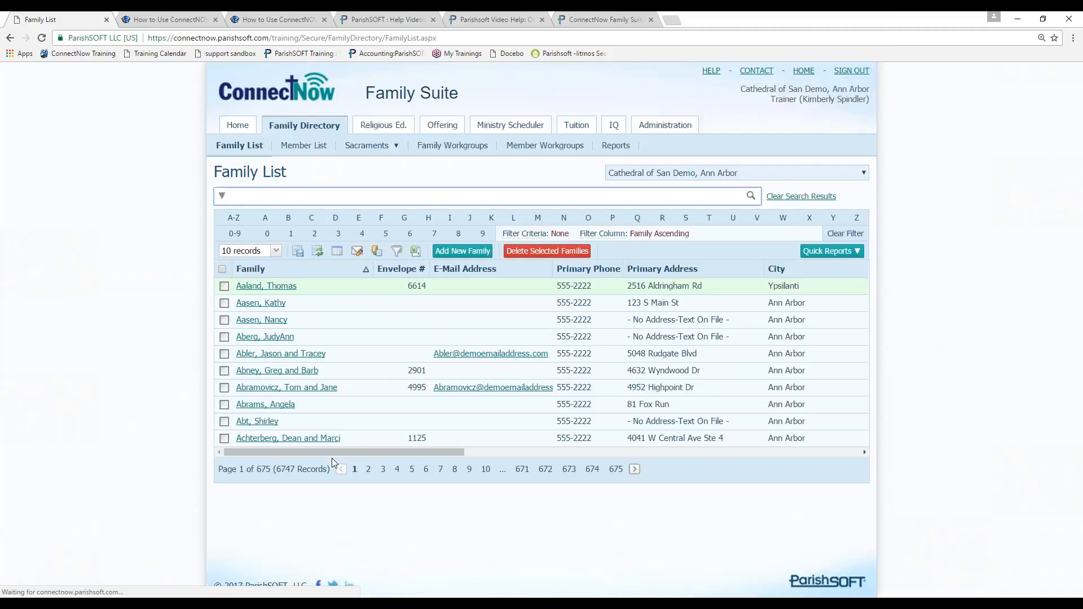
left_click_drag(332, 456, 787, 441)
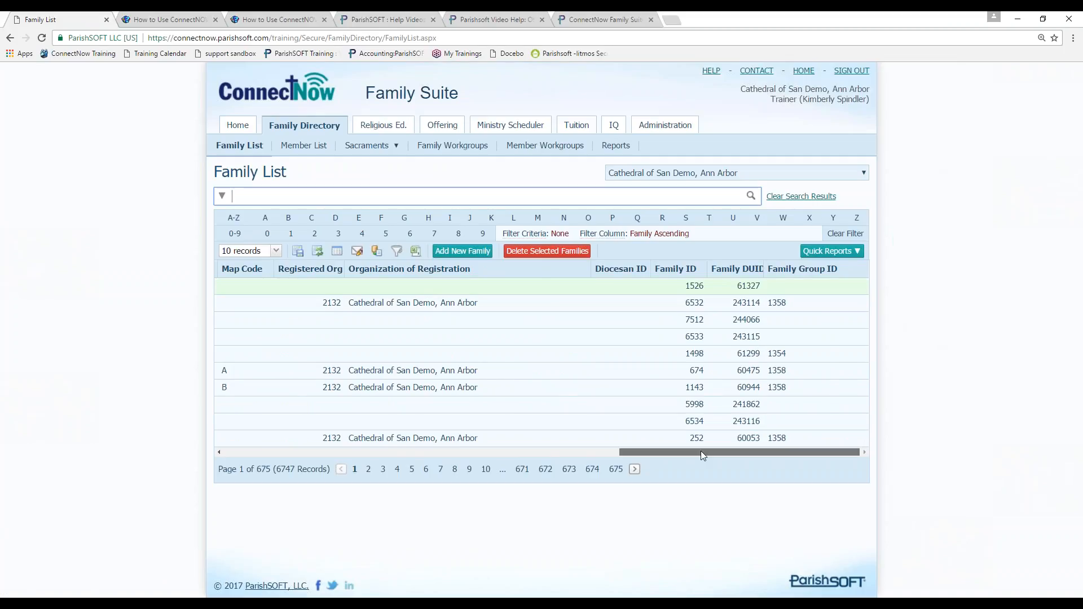
left_click_drag(700, 451, 167, 446)
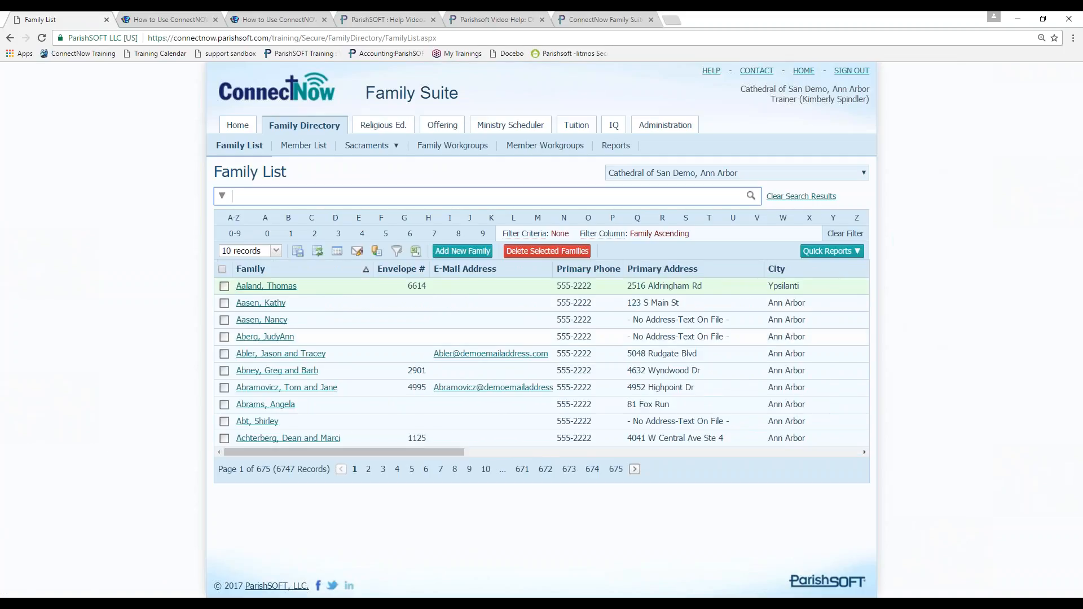
- Open the details of the fifth family in the list and highlight the family's DUID in the heading
left_click(281, 354)
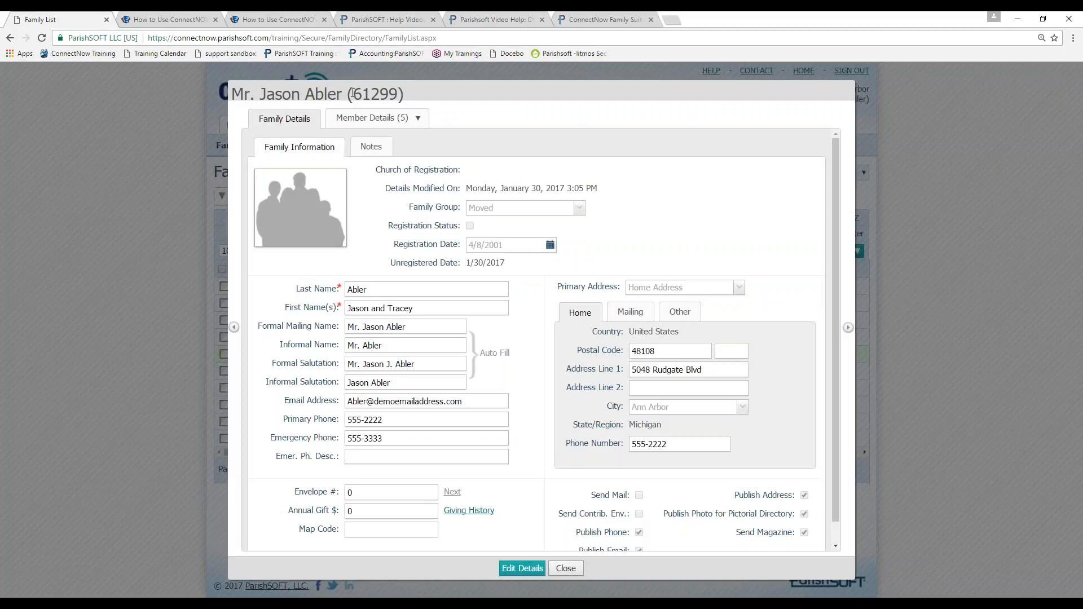
left_click_drag(352, 94, 399, 95)
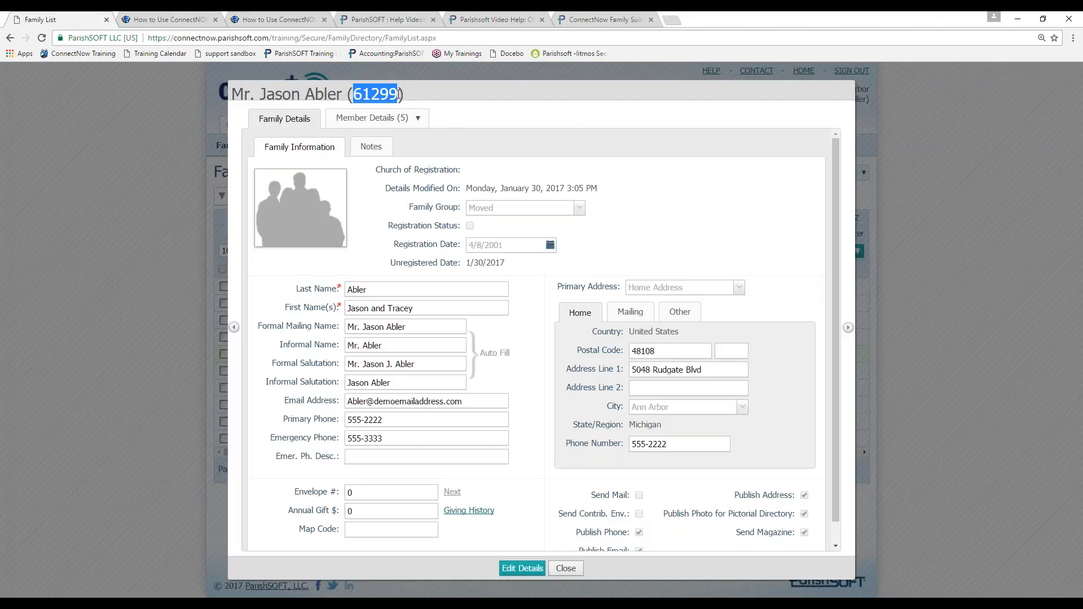